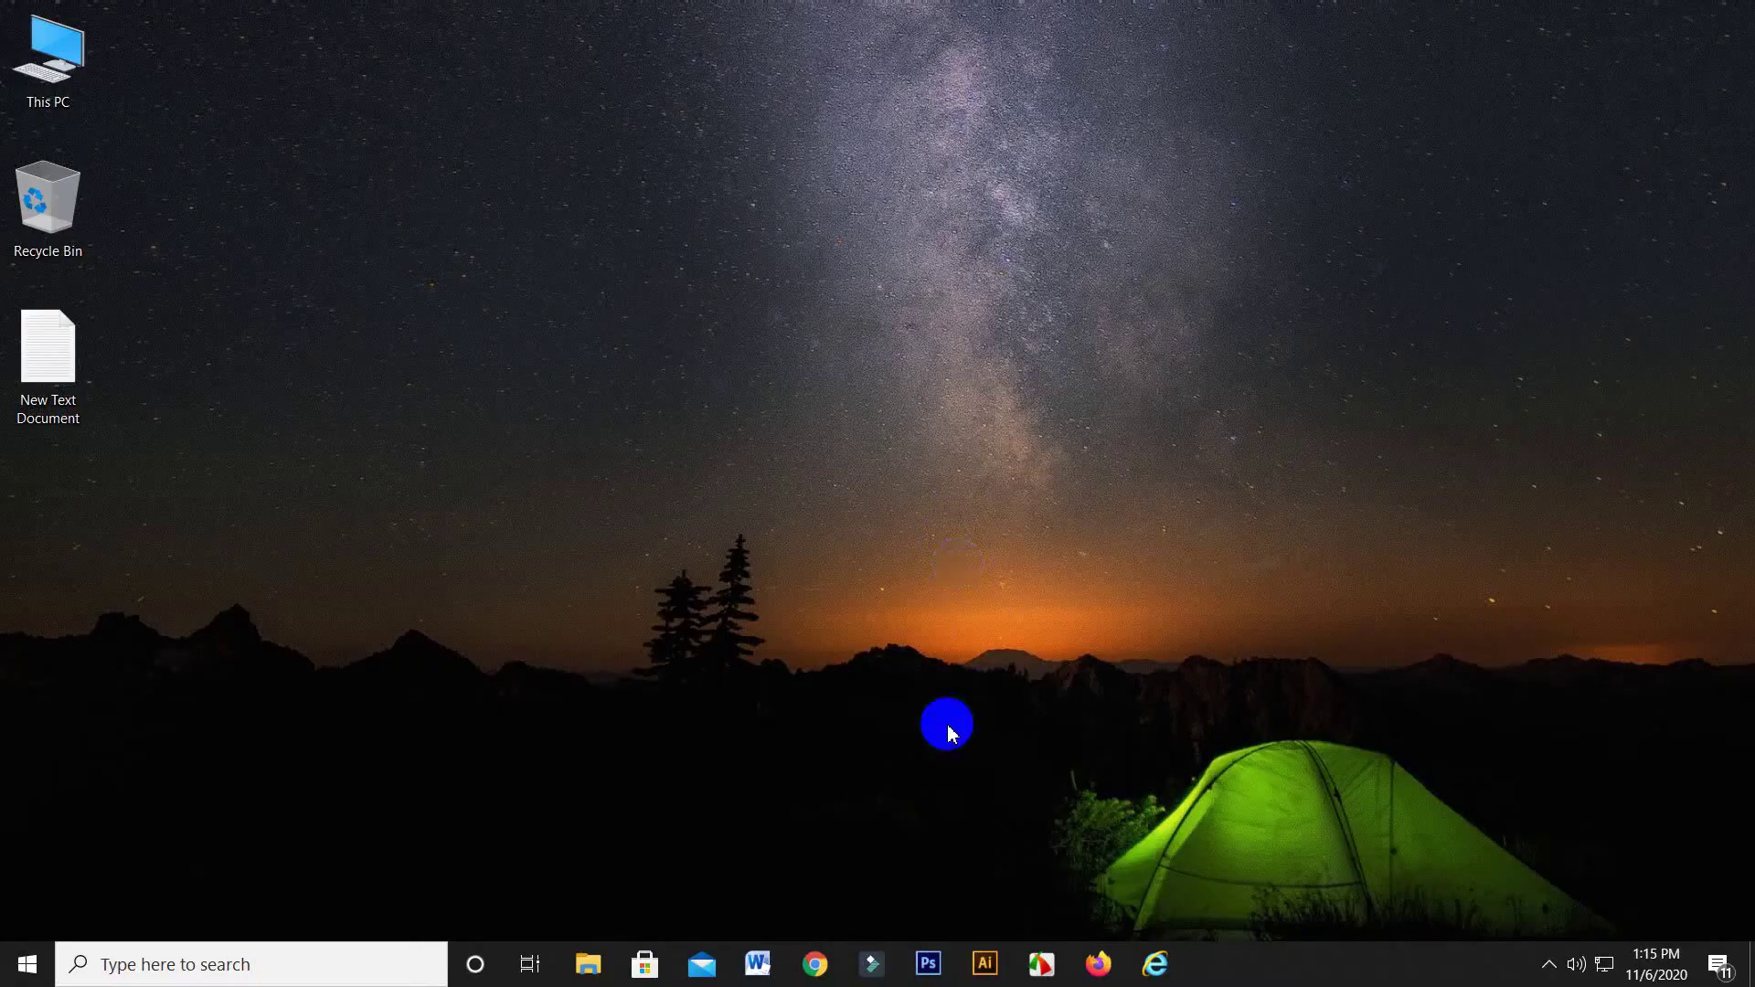
Step: Launch Google Chrome from the taskbar and focus its address bar
click(817, 967)
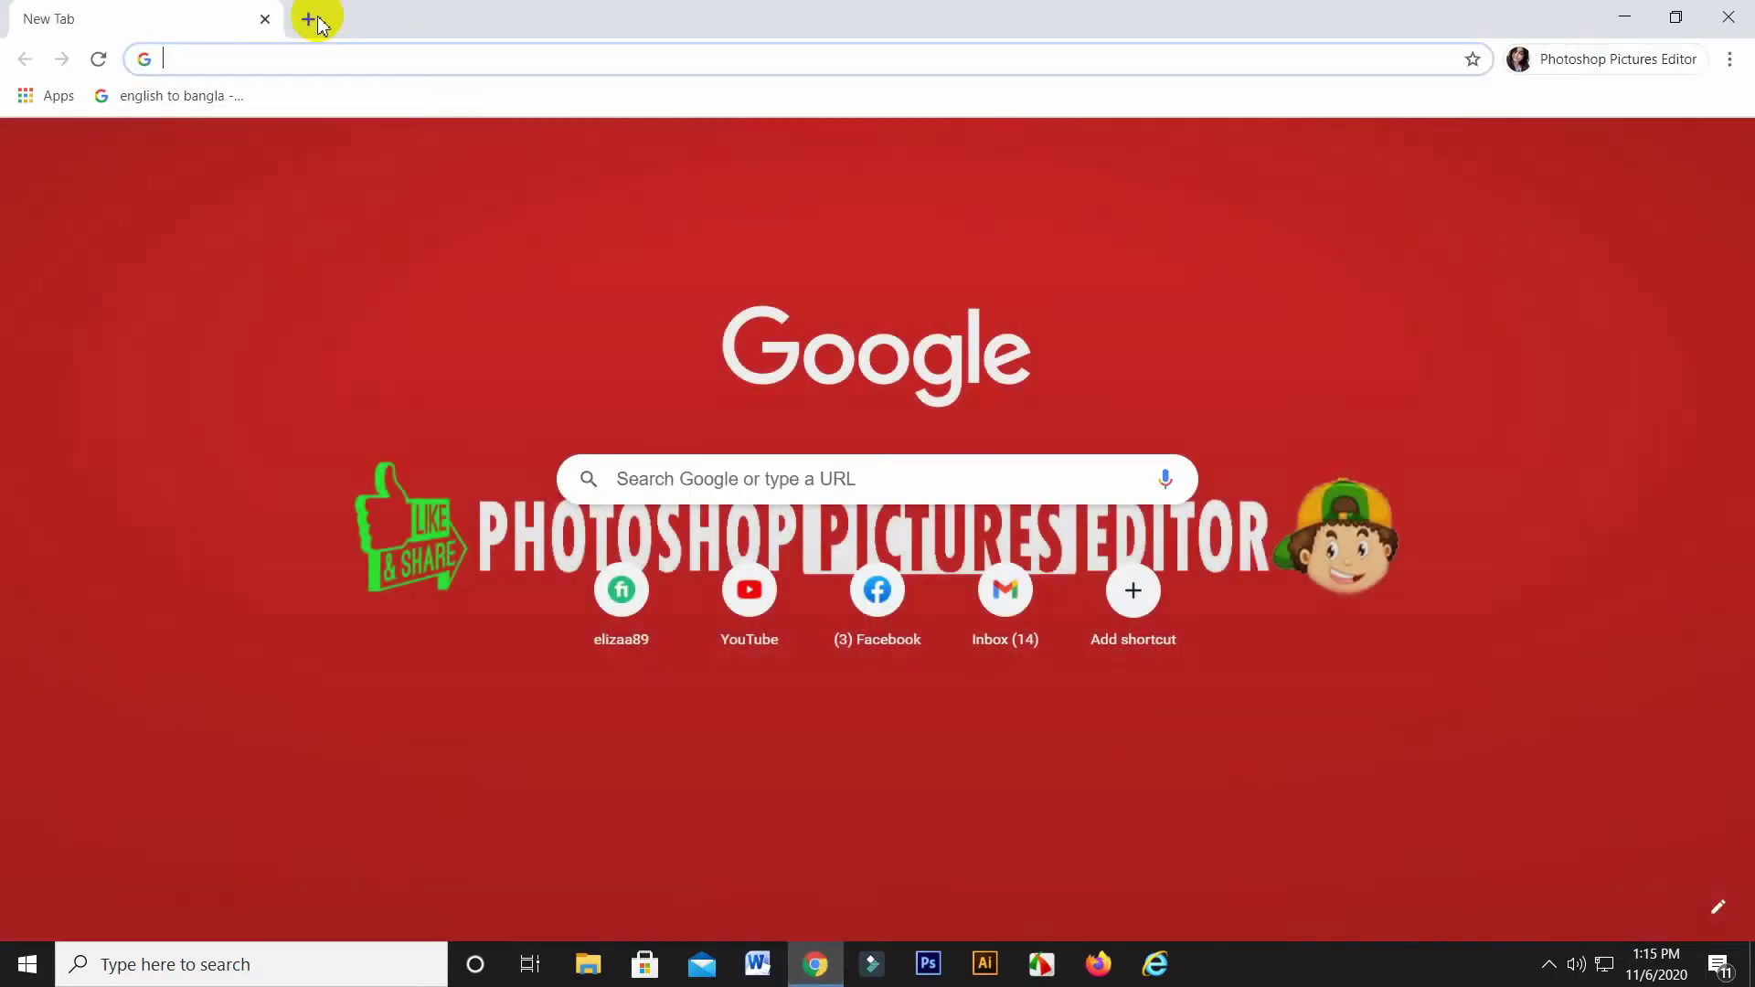
click(312, 66)
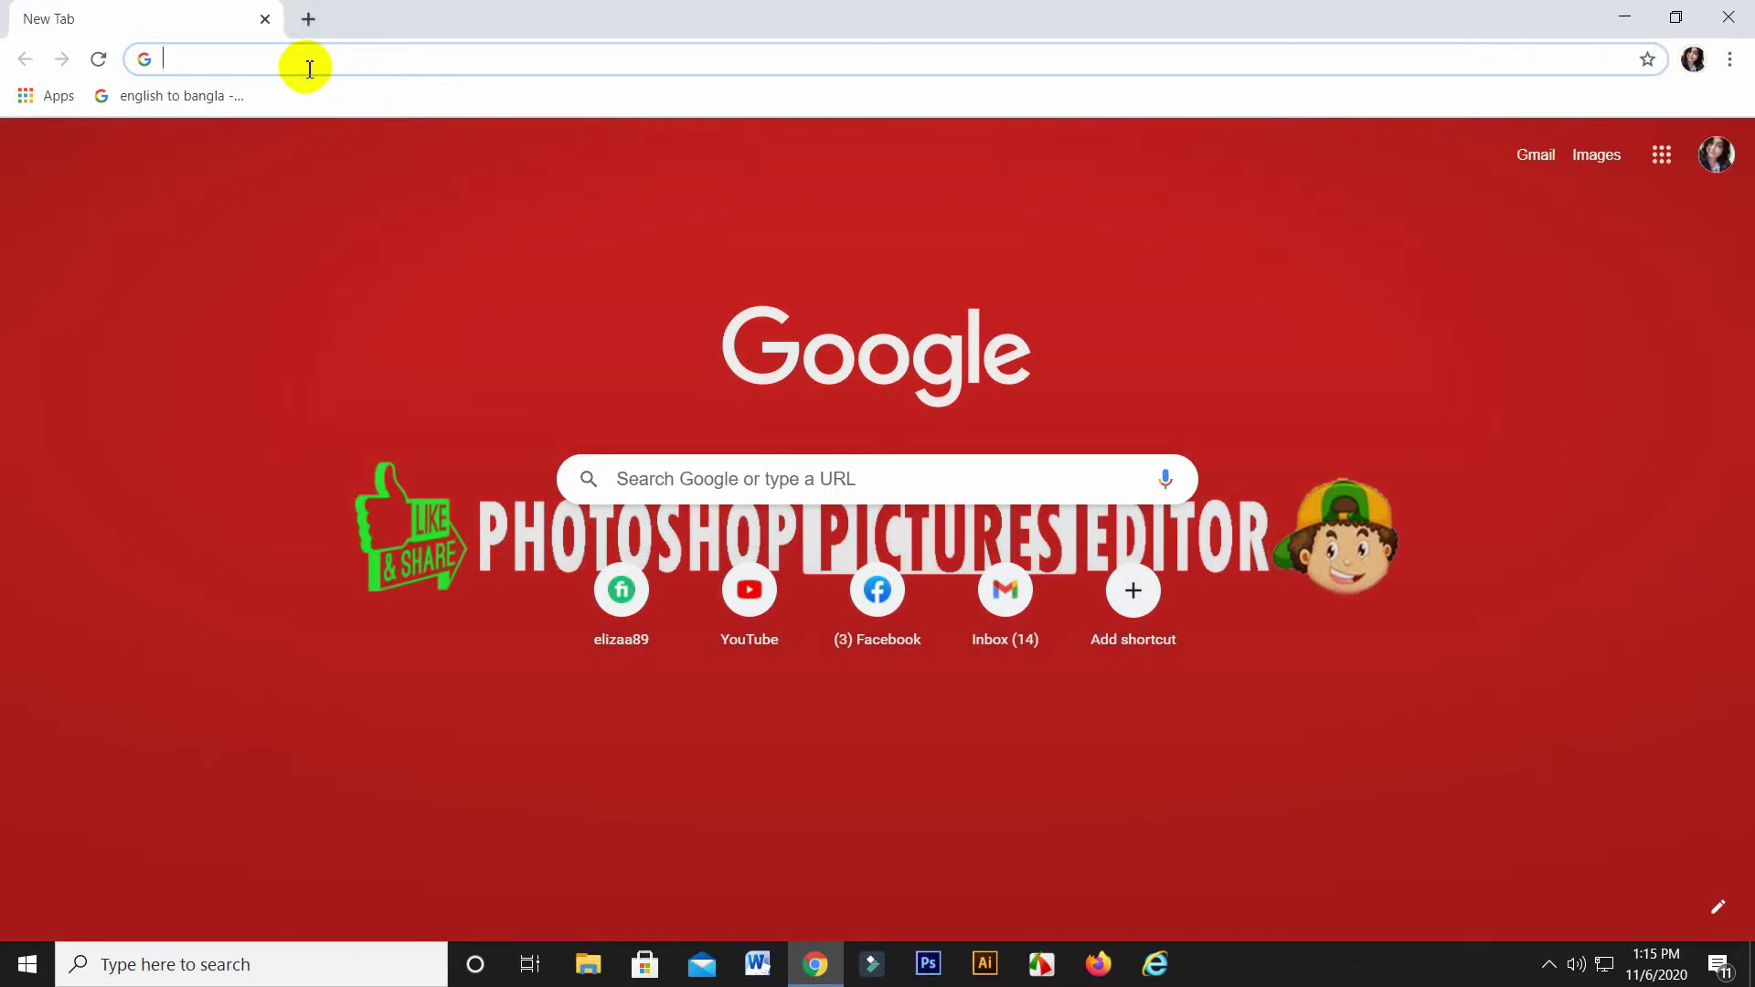
Step: Load the website LOGOMAKR.com in Chrome
text(LOGO)
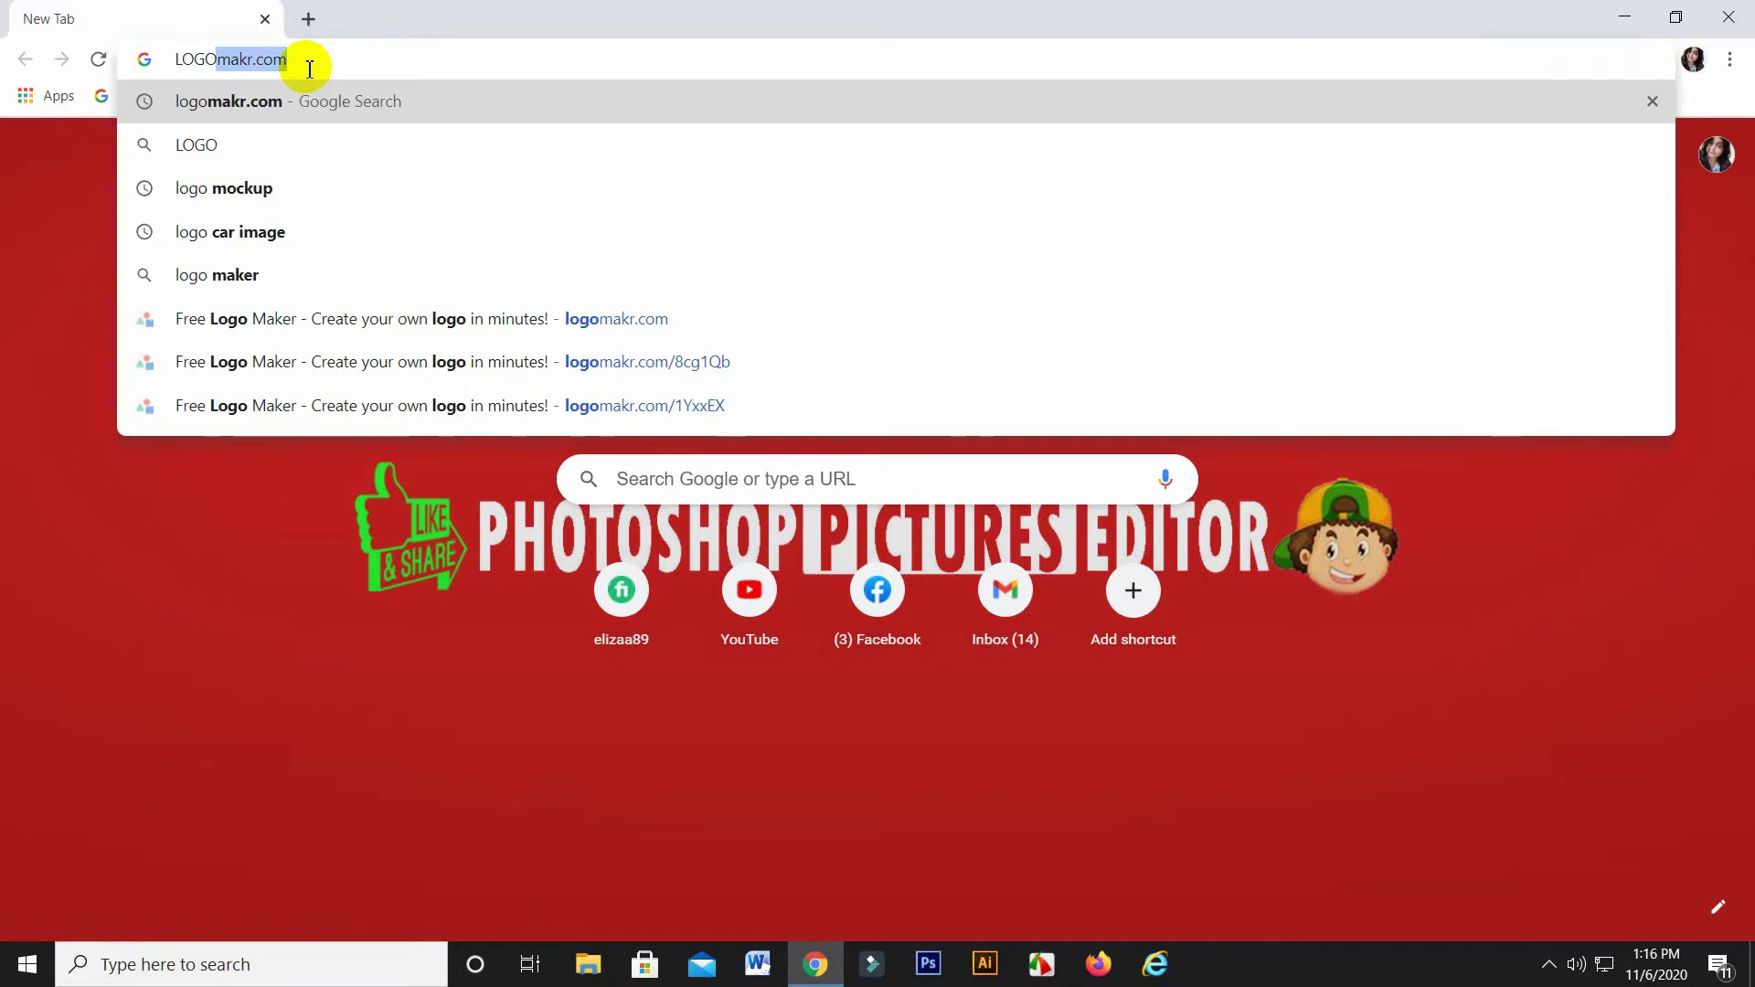
text(MAKR)
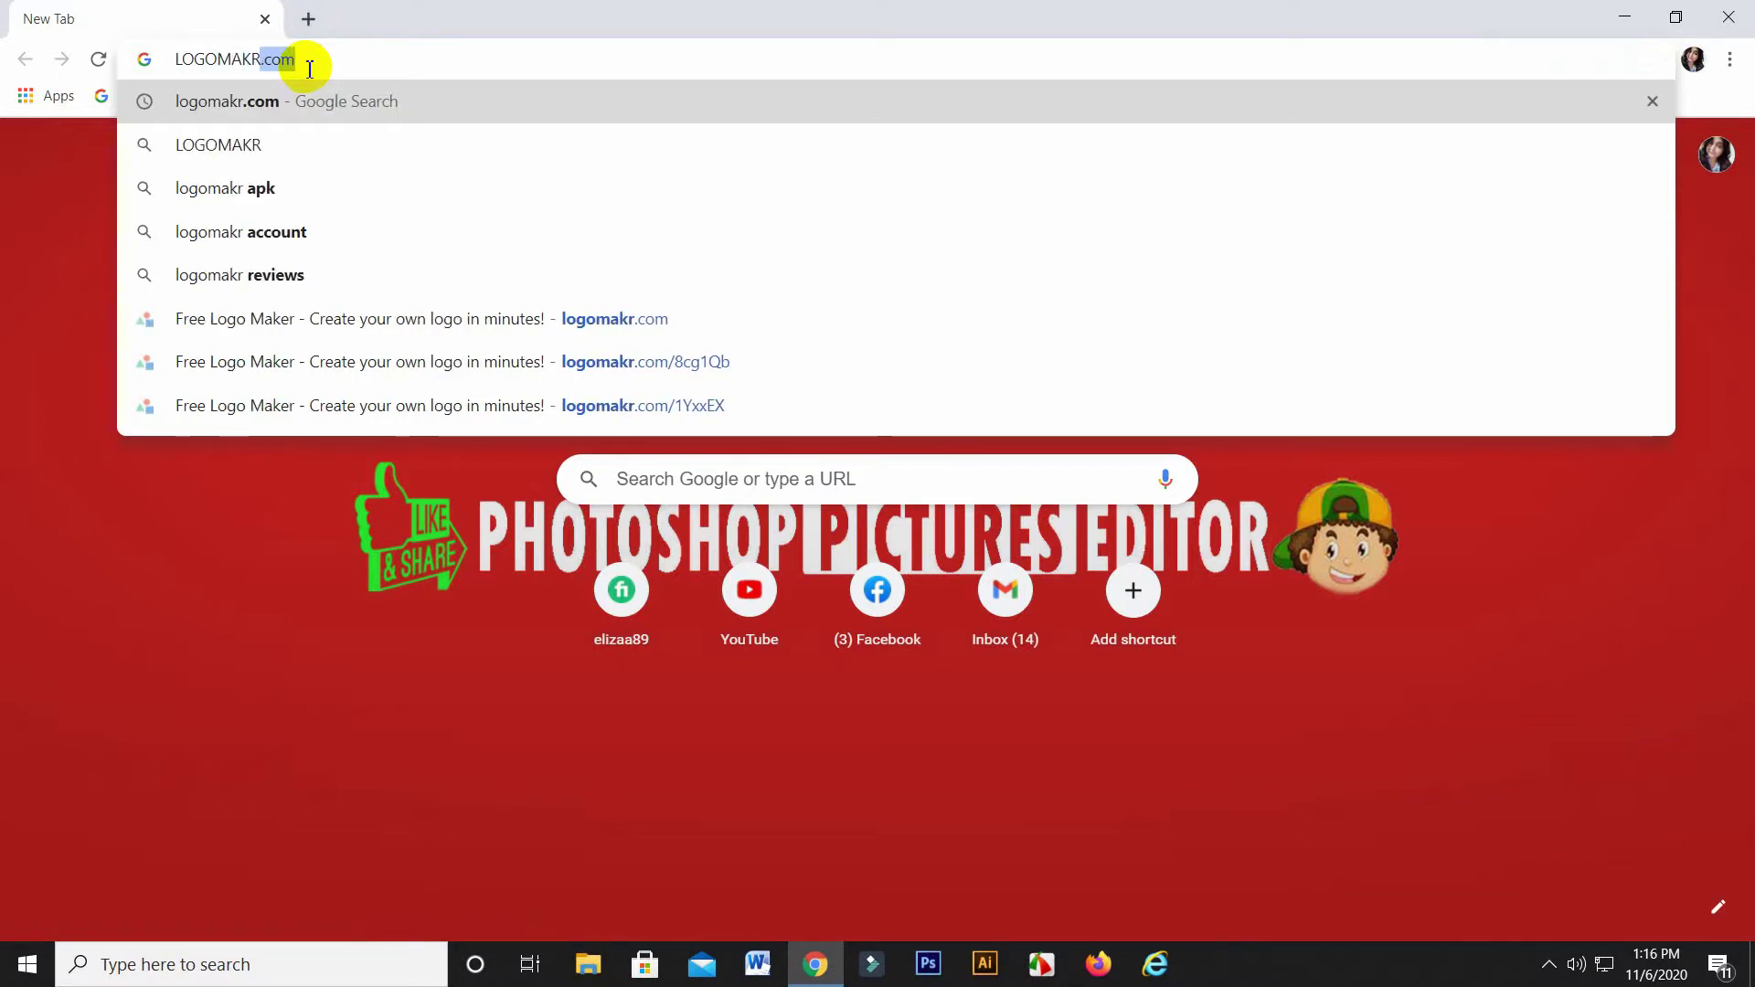
text(.com)
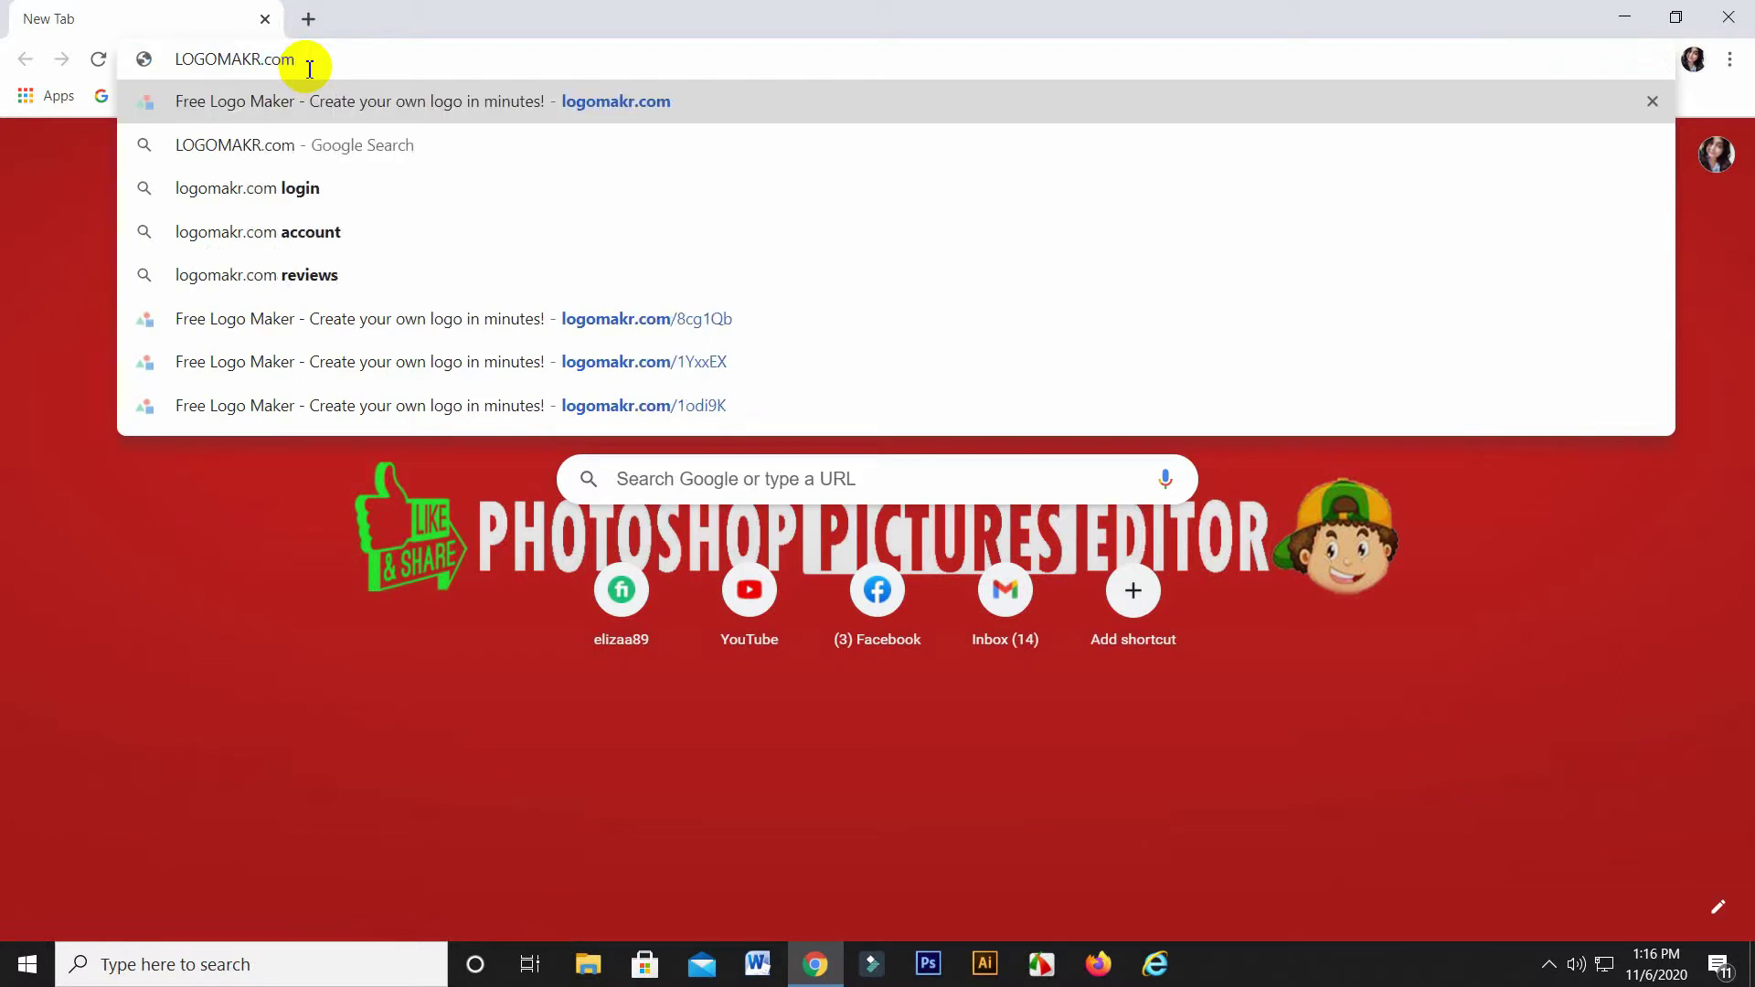
key(Return)
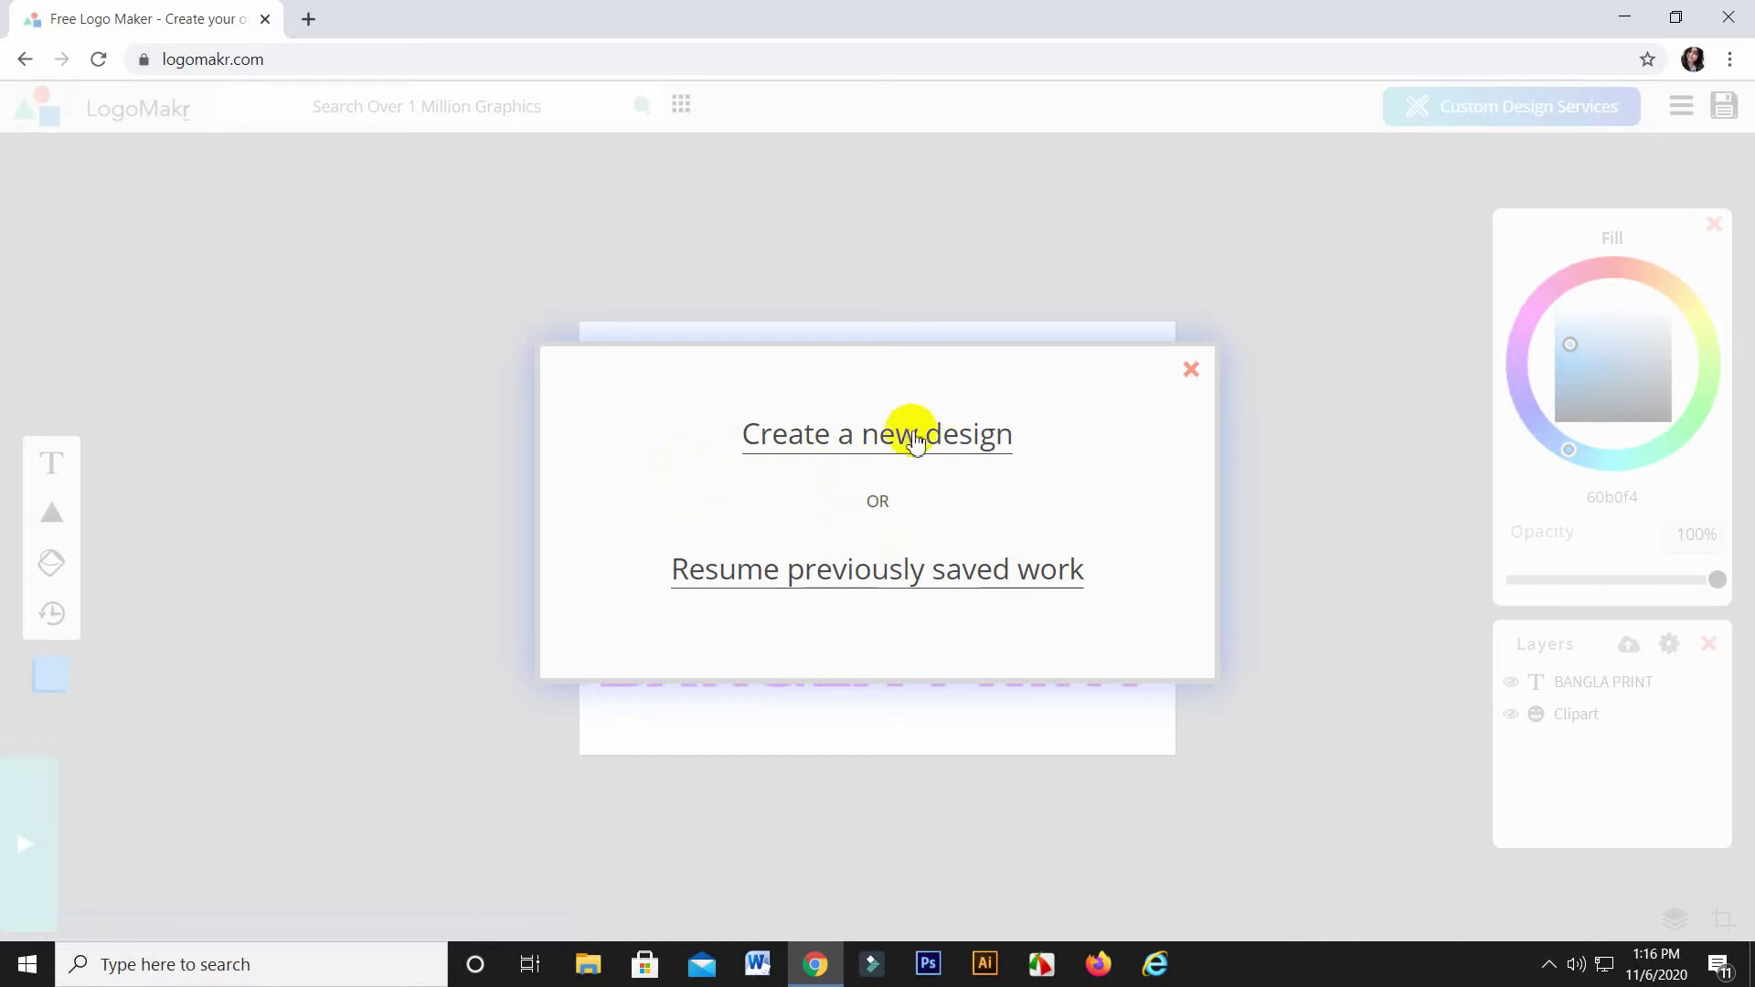
Step: Start a new design, dismissing the intro video and all guided-tour tips
click(903, 443)
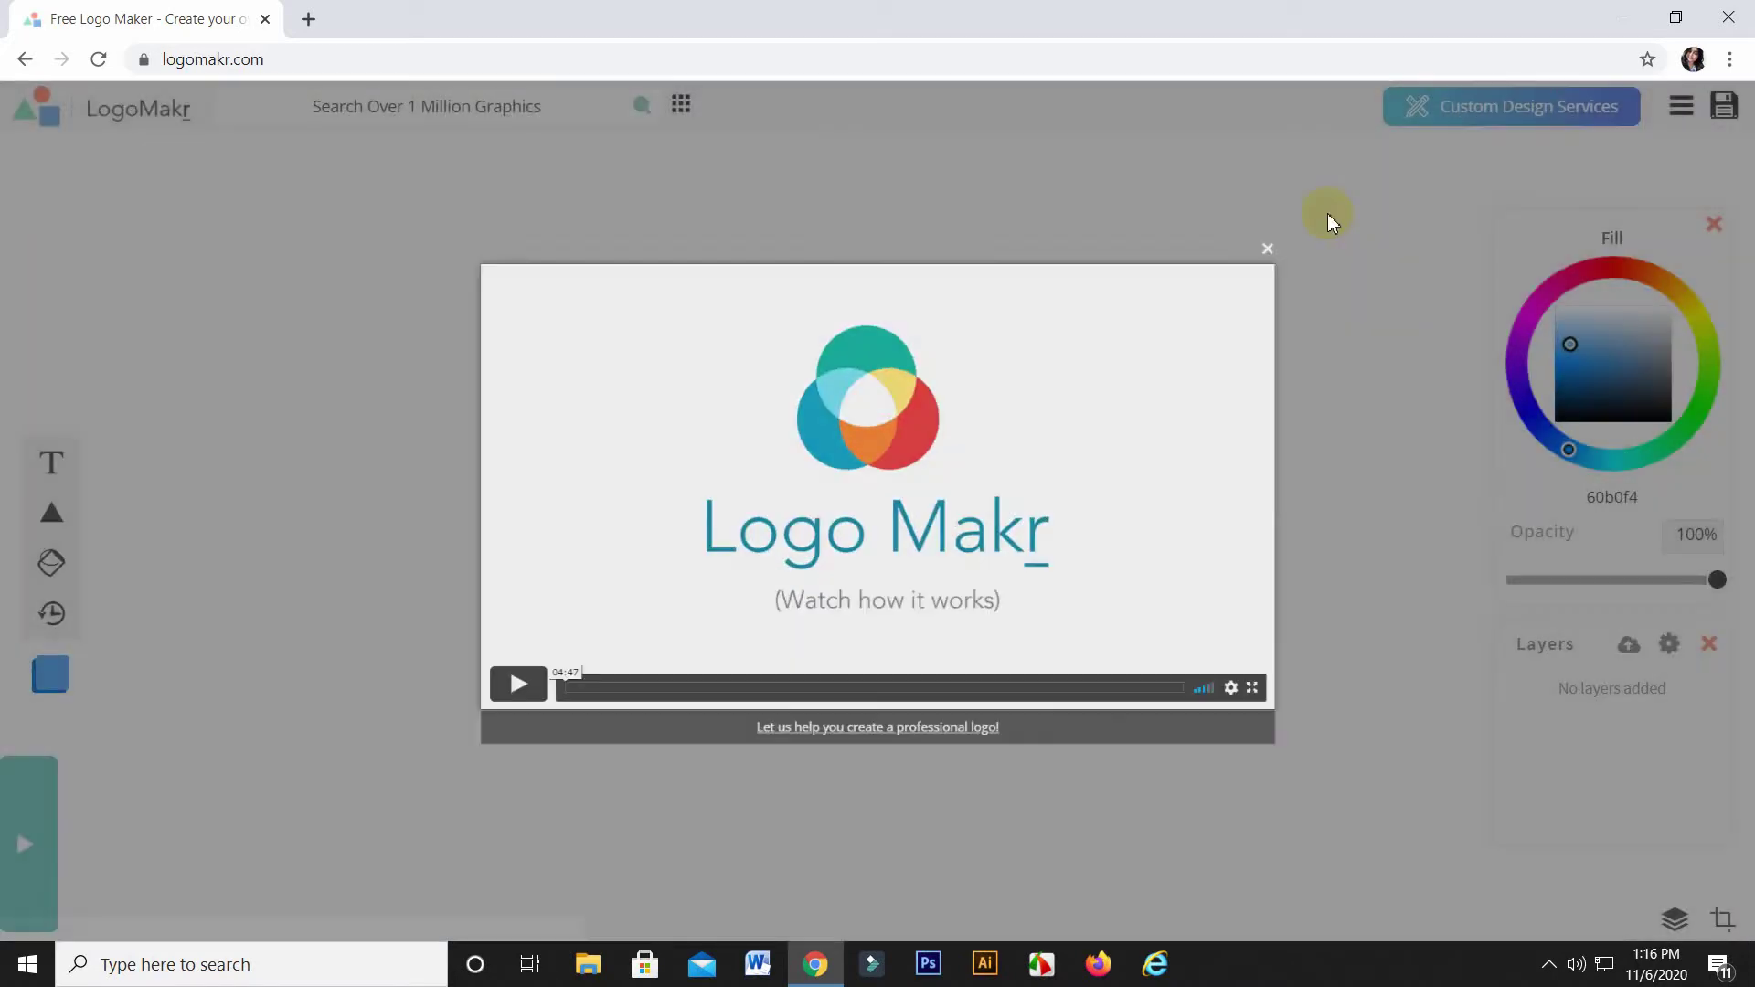
click(1330, 220)
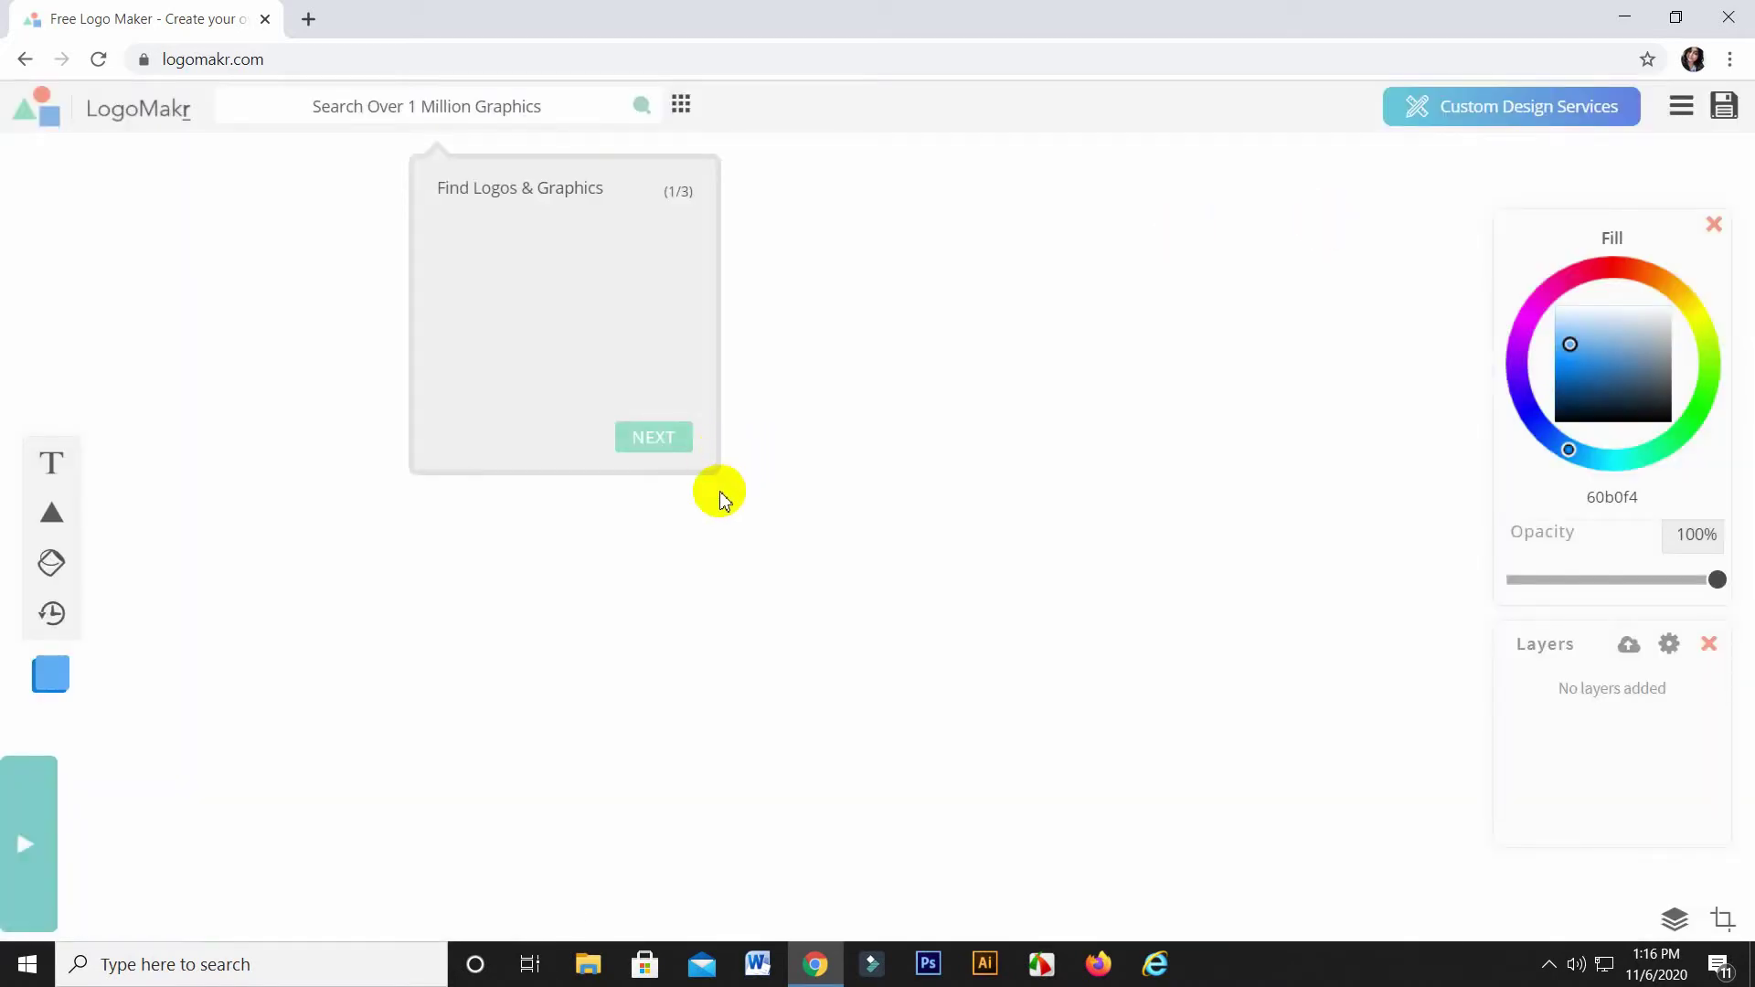
click(655, 440)
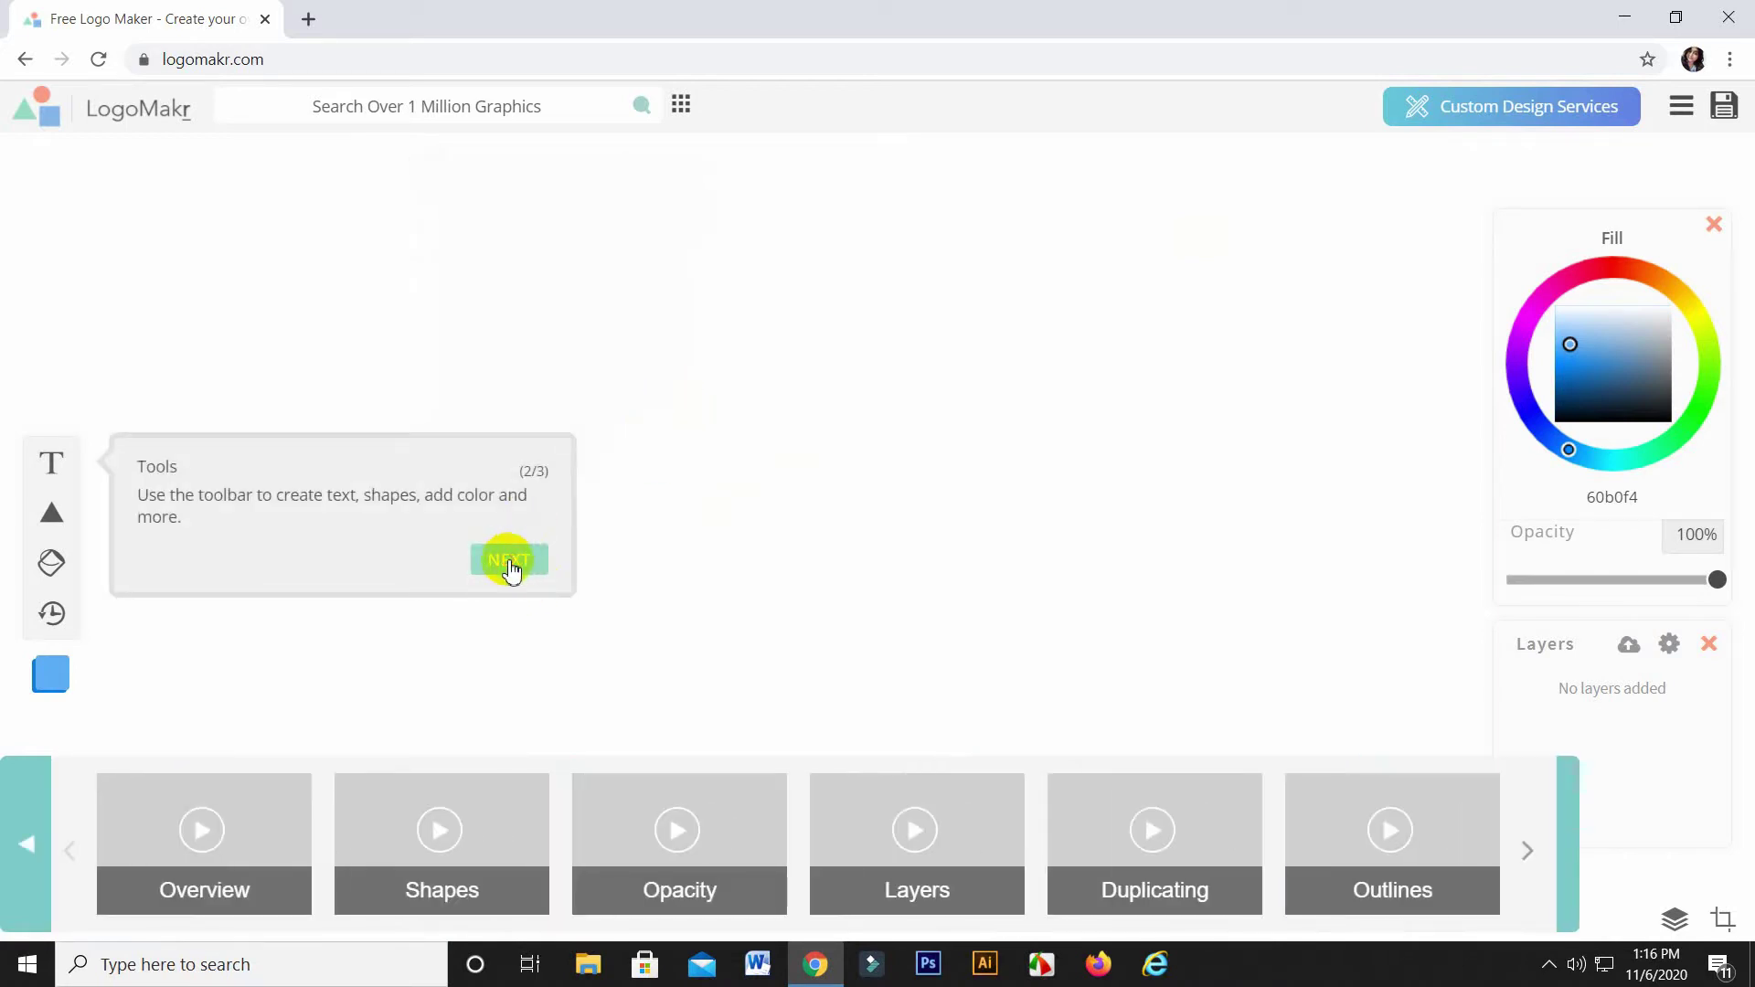
click(510, 561)
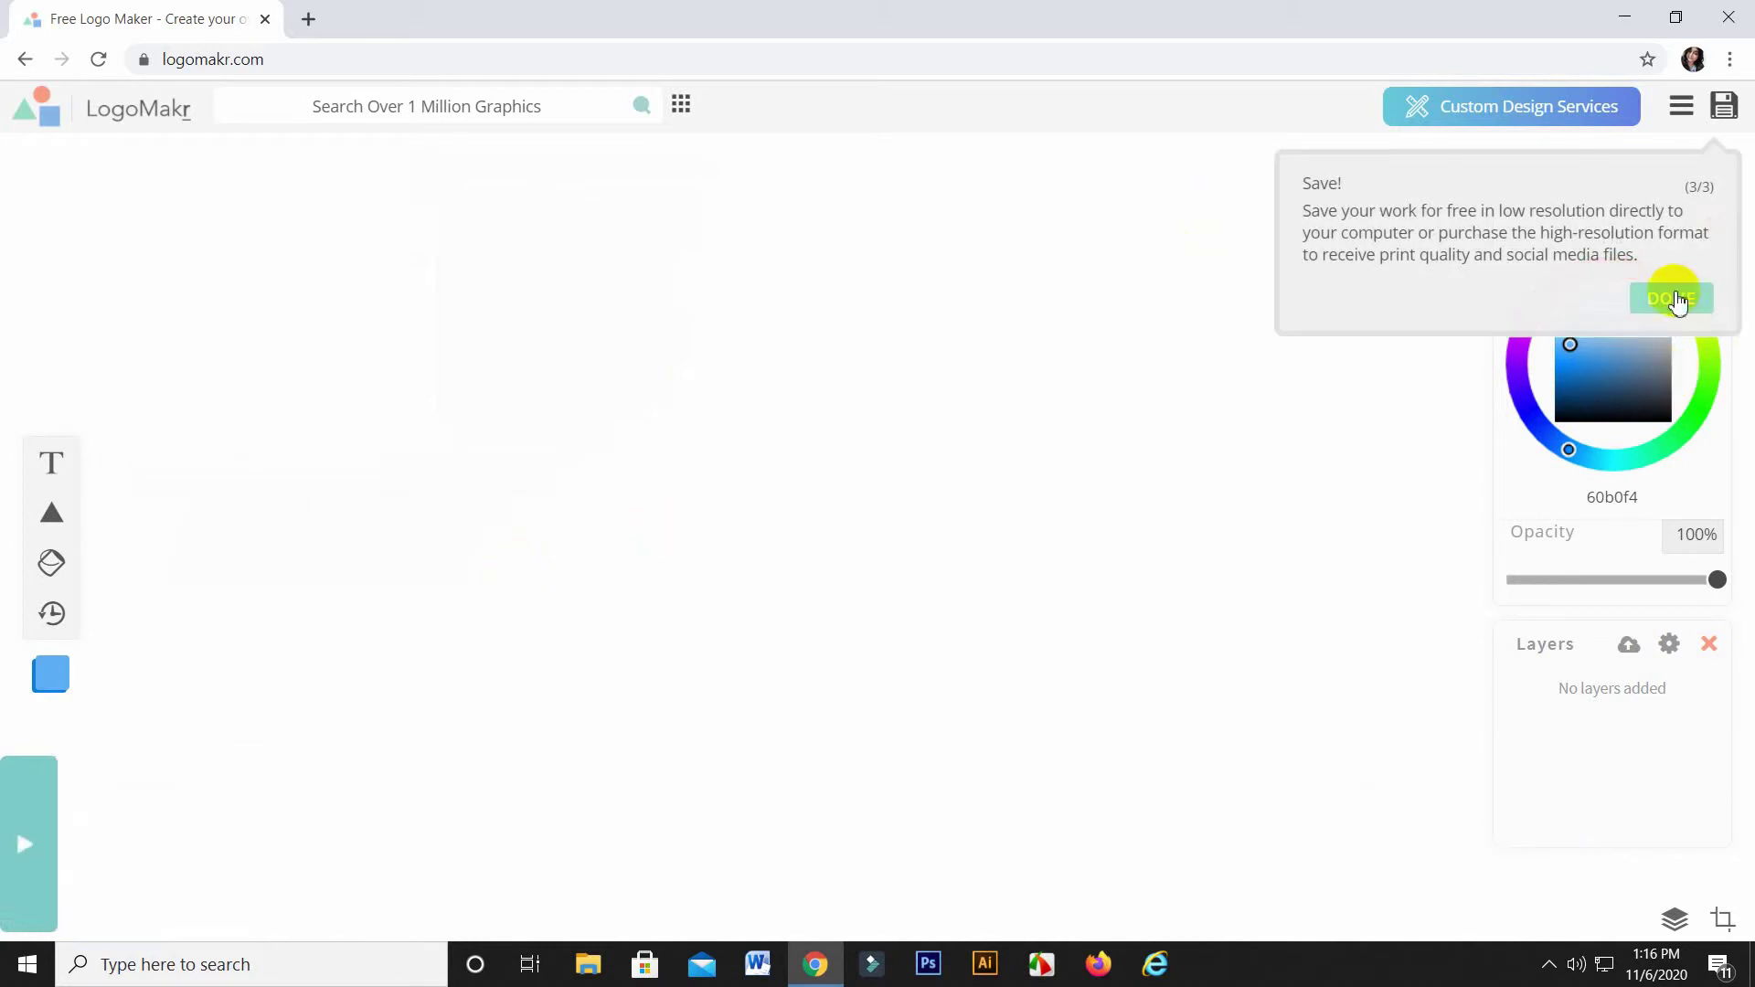
click(1669, 298)
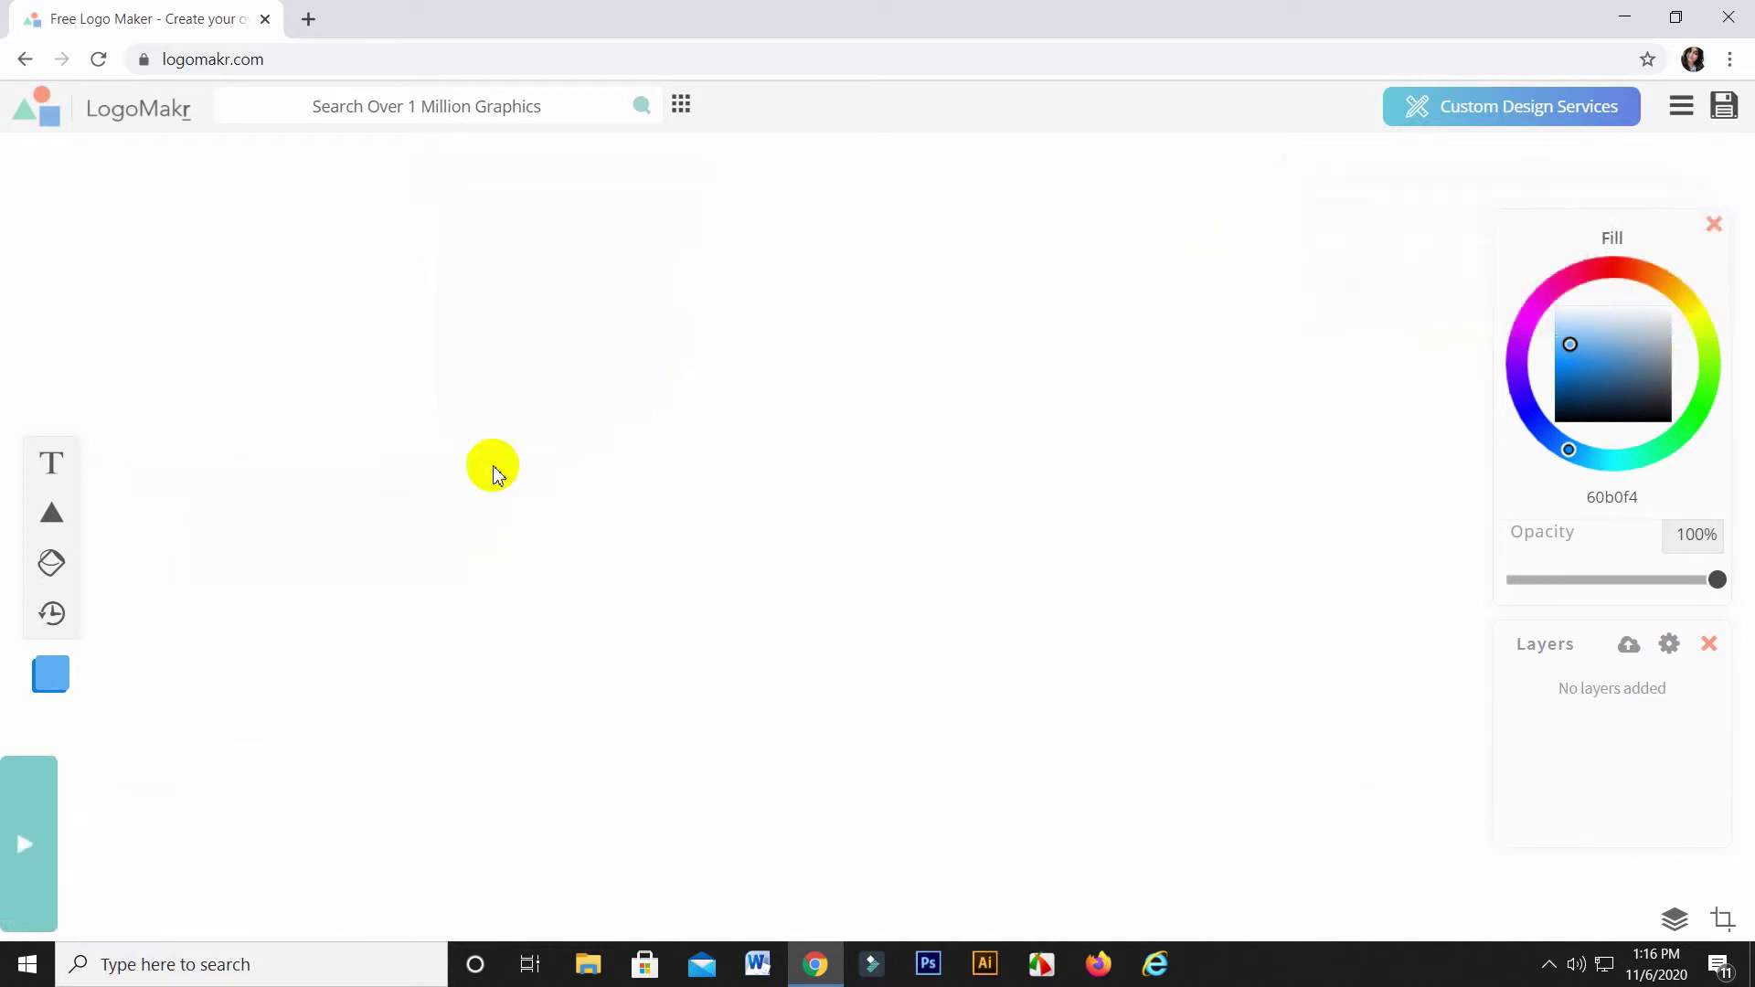
click(546, 111)
text(PRINT COMPNY LOGO)
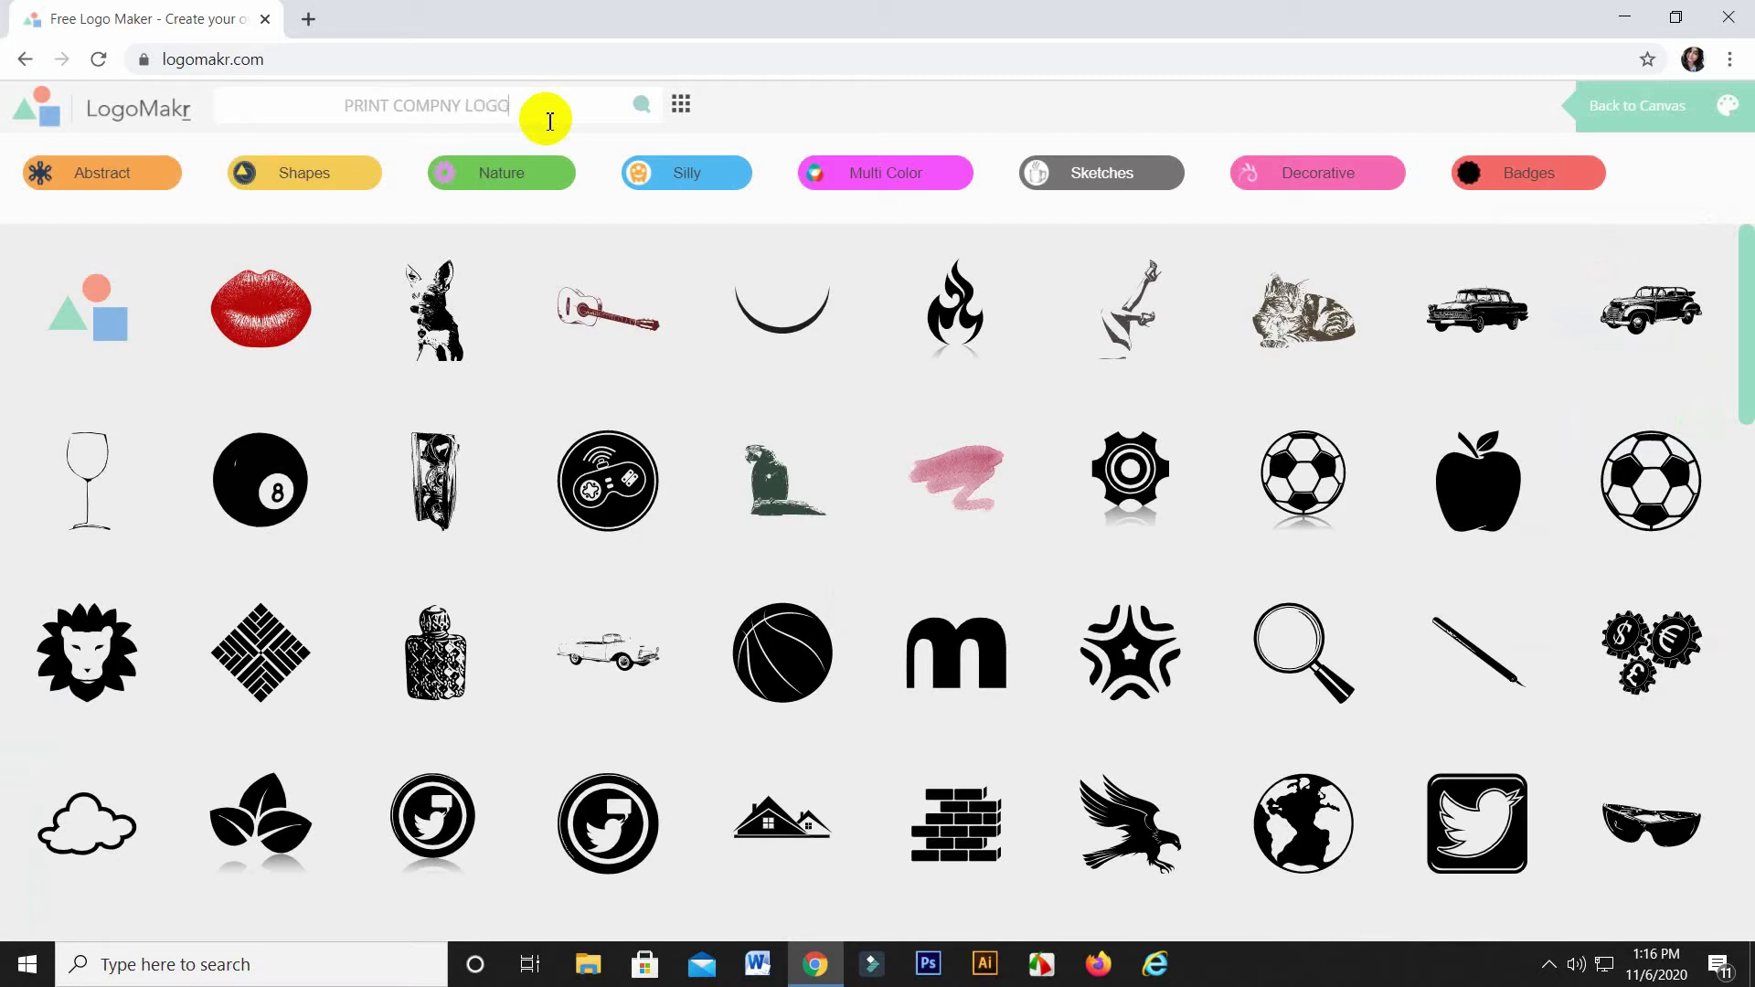
Step: Search the graphics library for print company graphics and browse the printer results
key(Return)
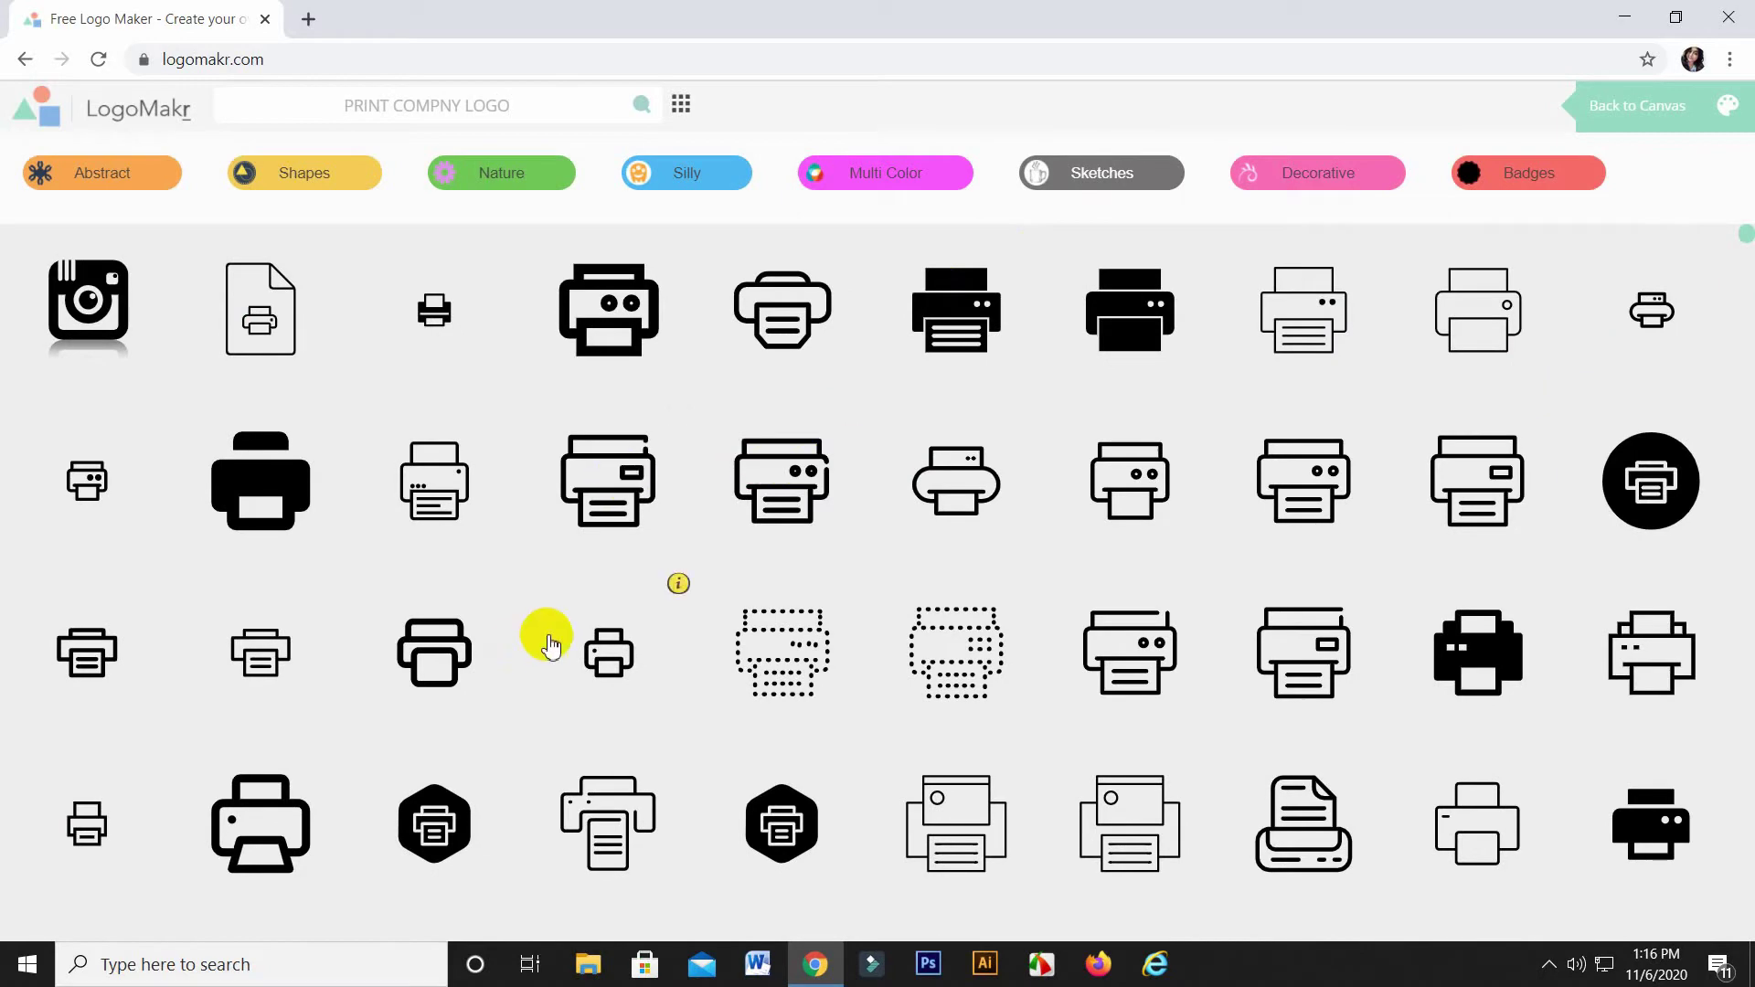
scroll(540, 631, down, 3)
scroll(555, 622, up, 3)
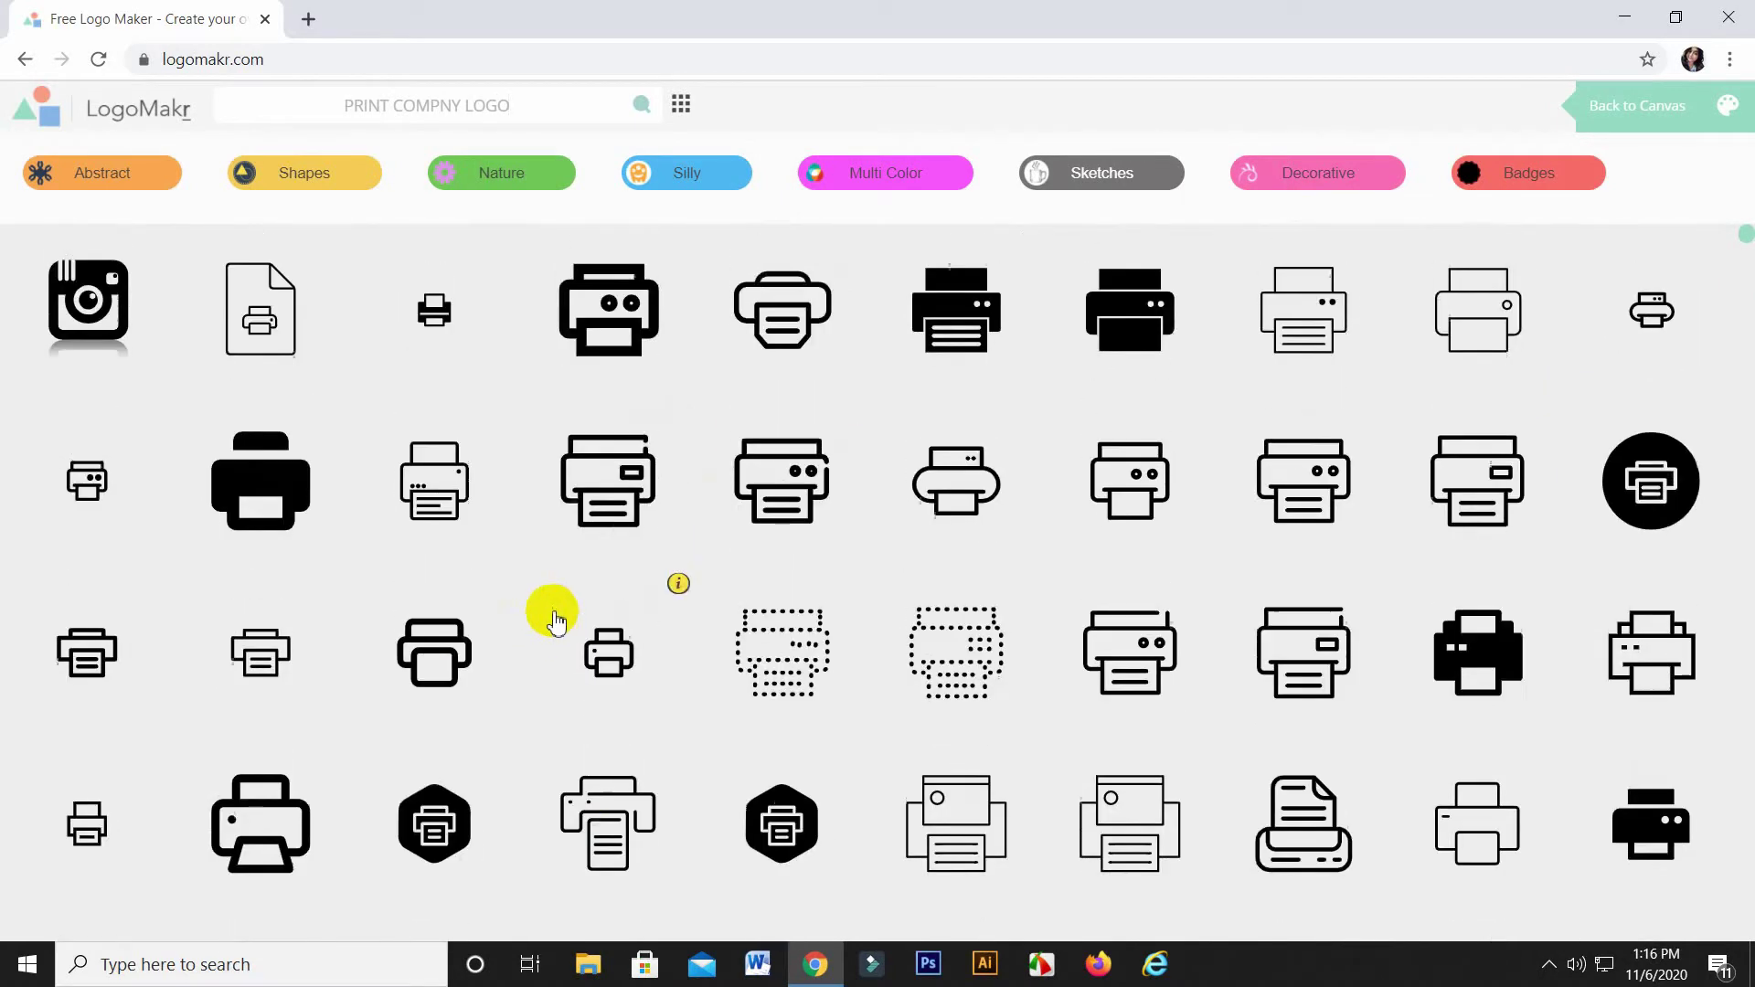
click(1616, 512)
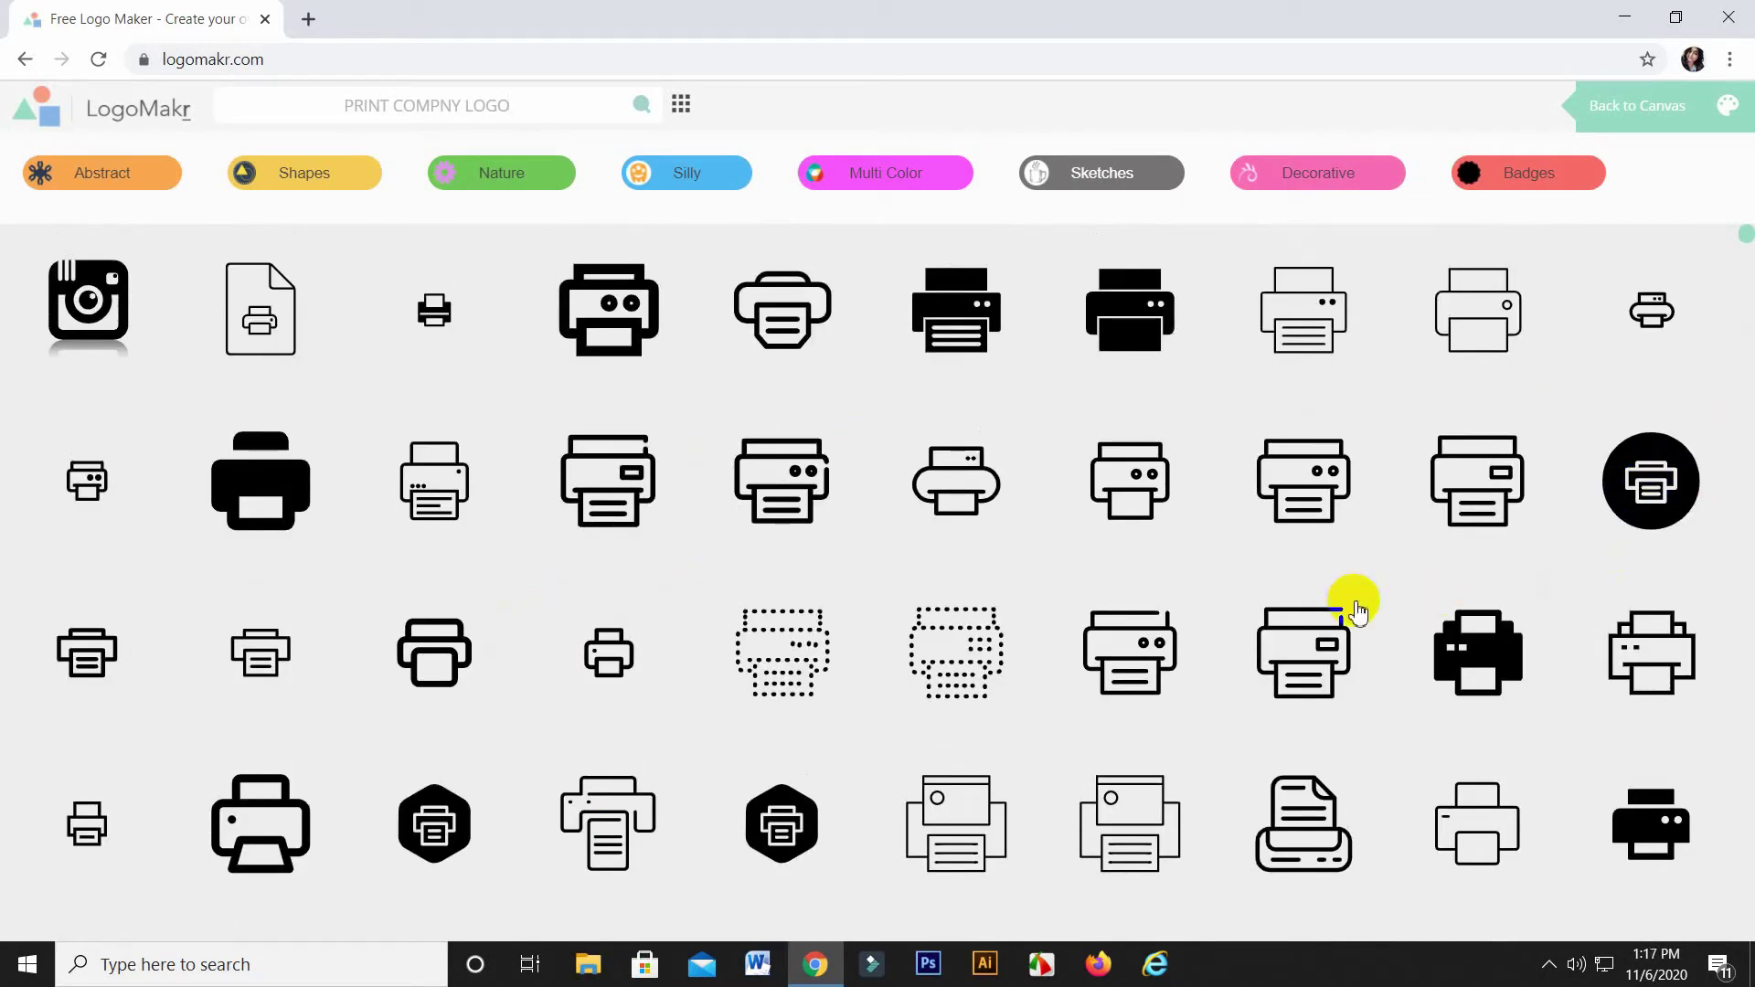
scroll(1351, 589, down, 3)
scroll(1348, 576, down, 4)
scroll(1325, 548, down, 2)
scroll(1306, 517, down, 1)
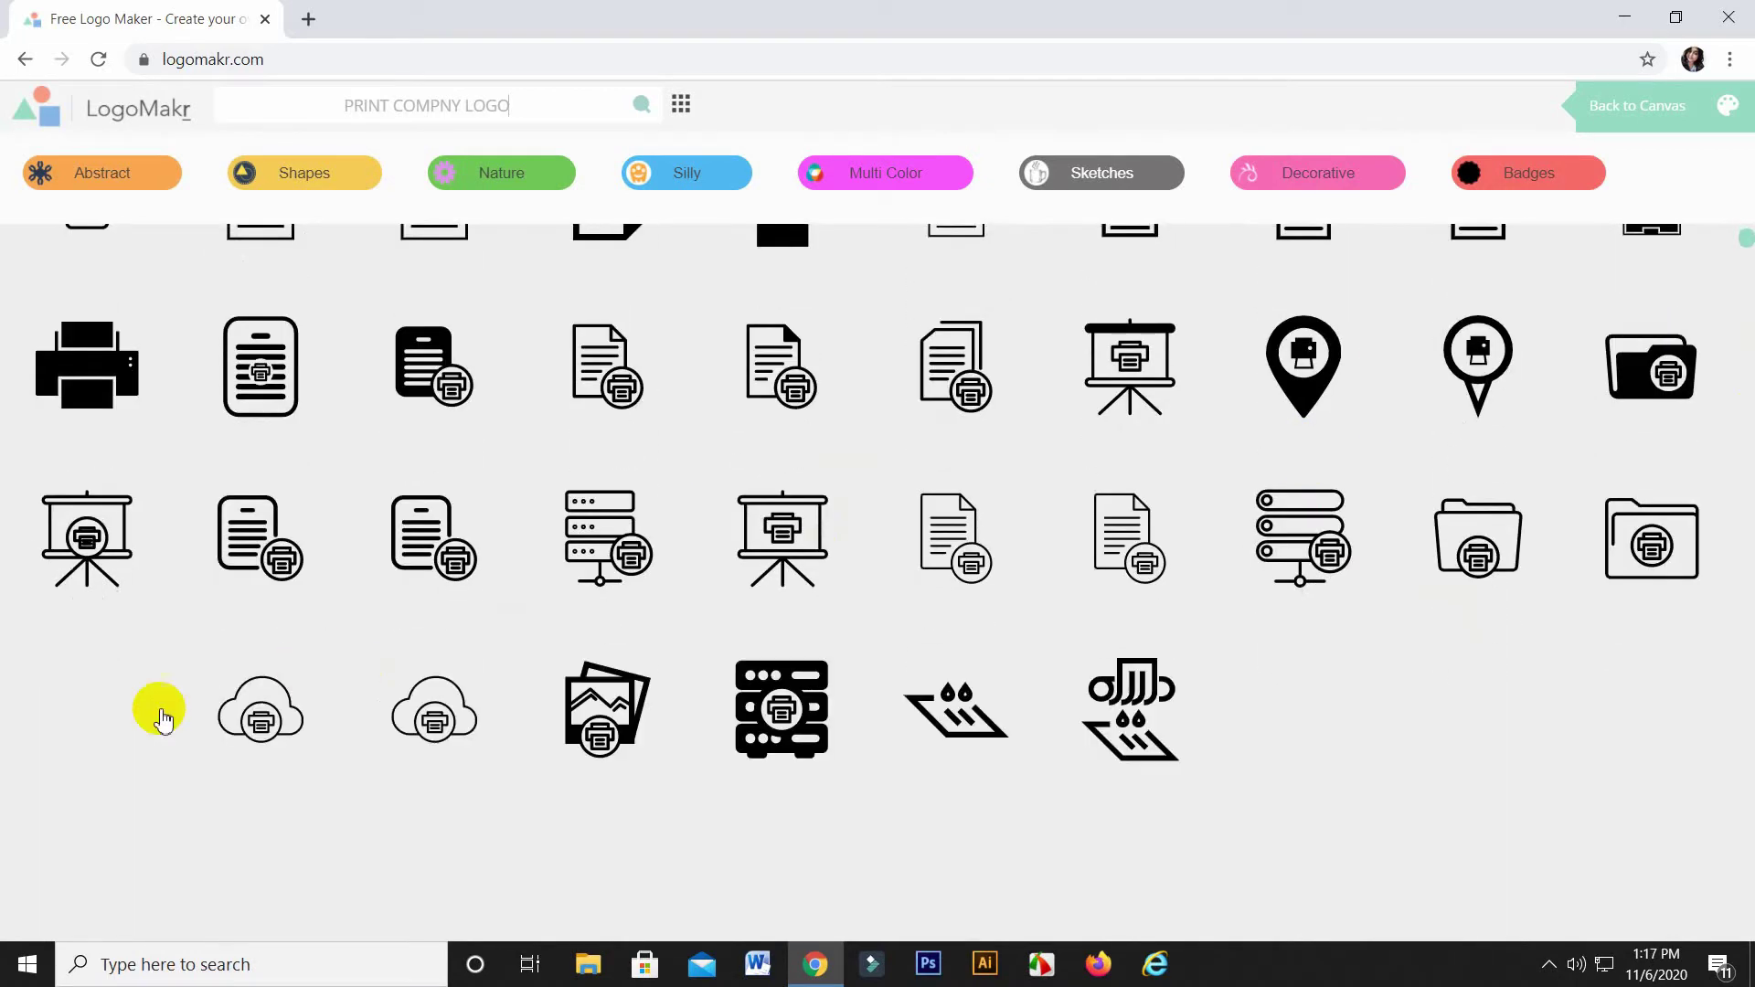
click(603, 739)
Step: Place the solid black printer icon from the results onto the canvas
scroll(695, 658, down, 4)
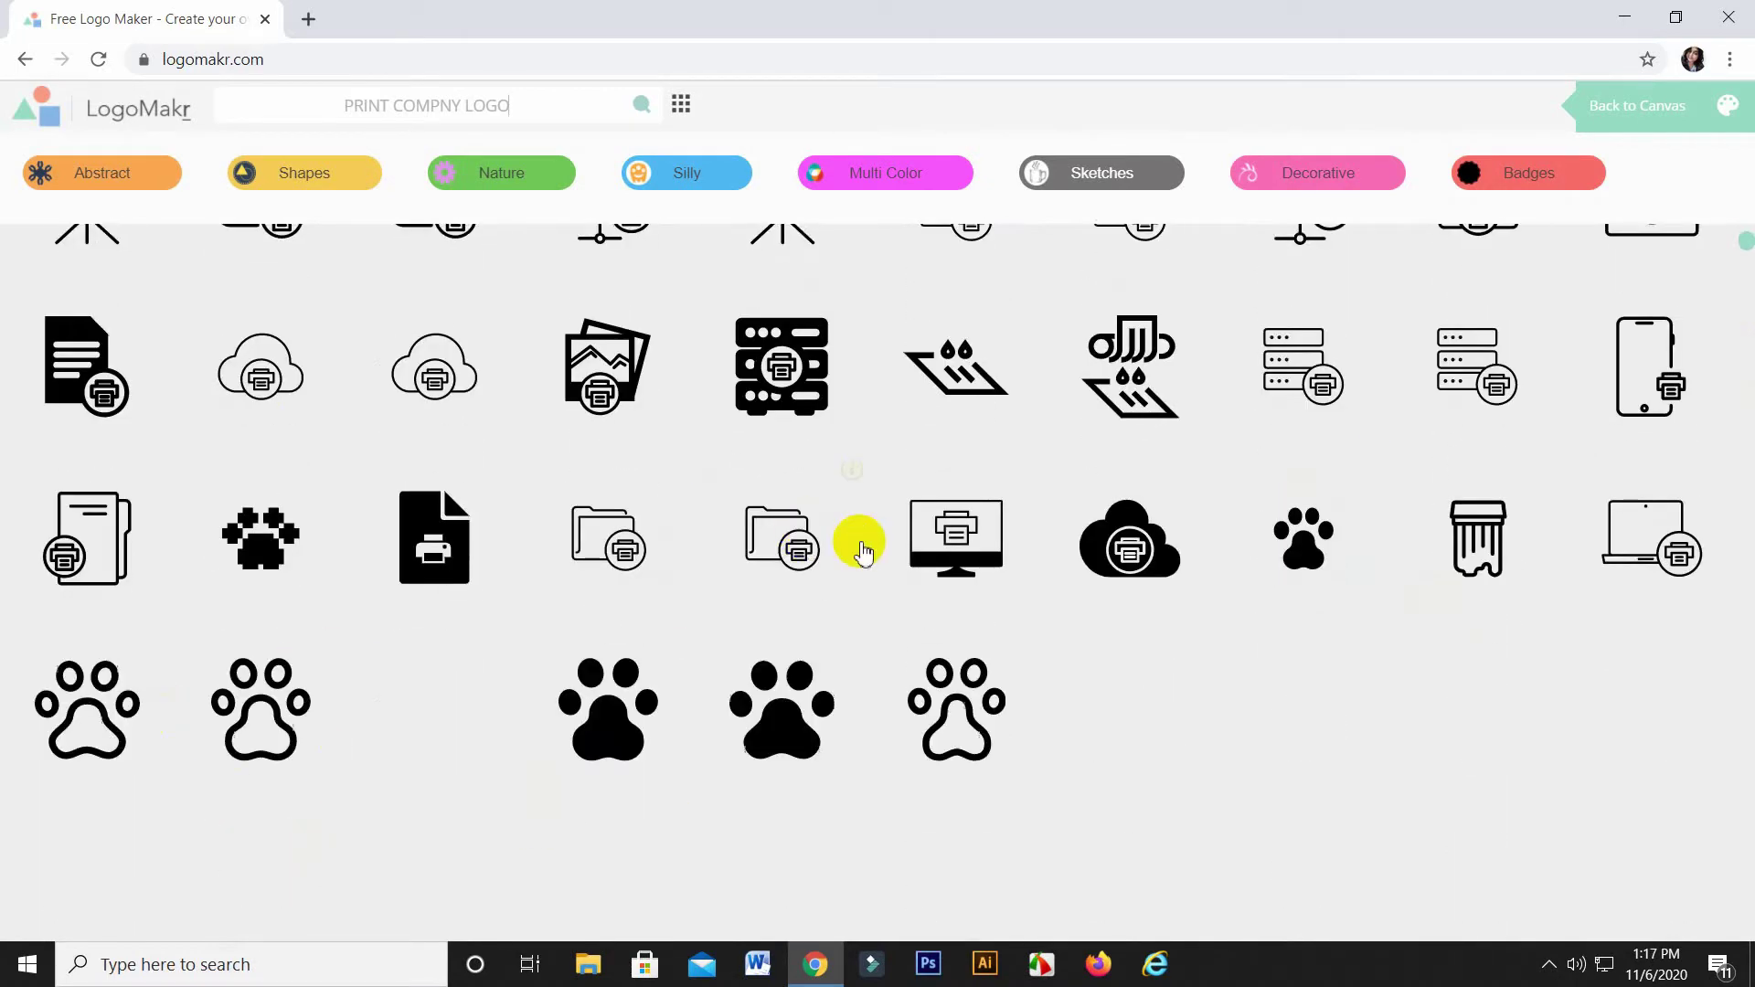
scroll(755, 559, down, 3)
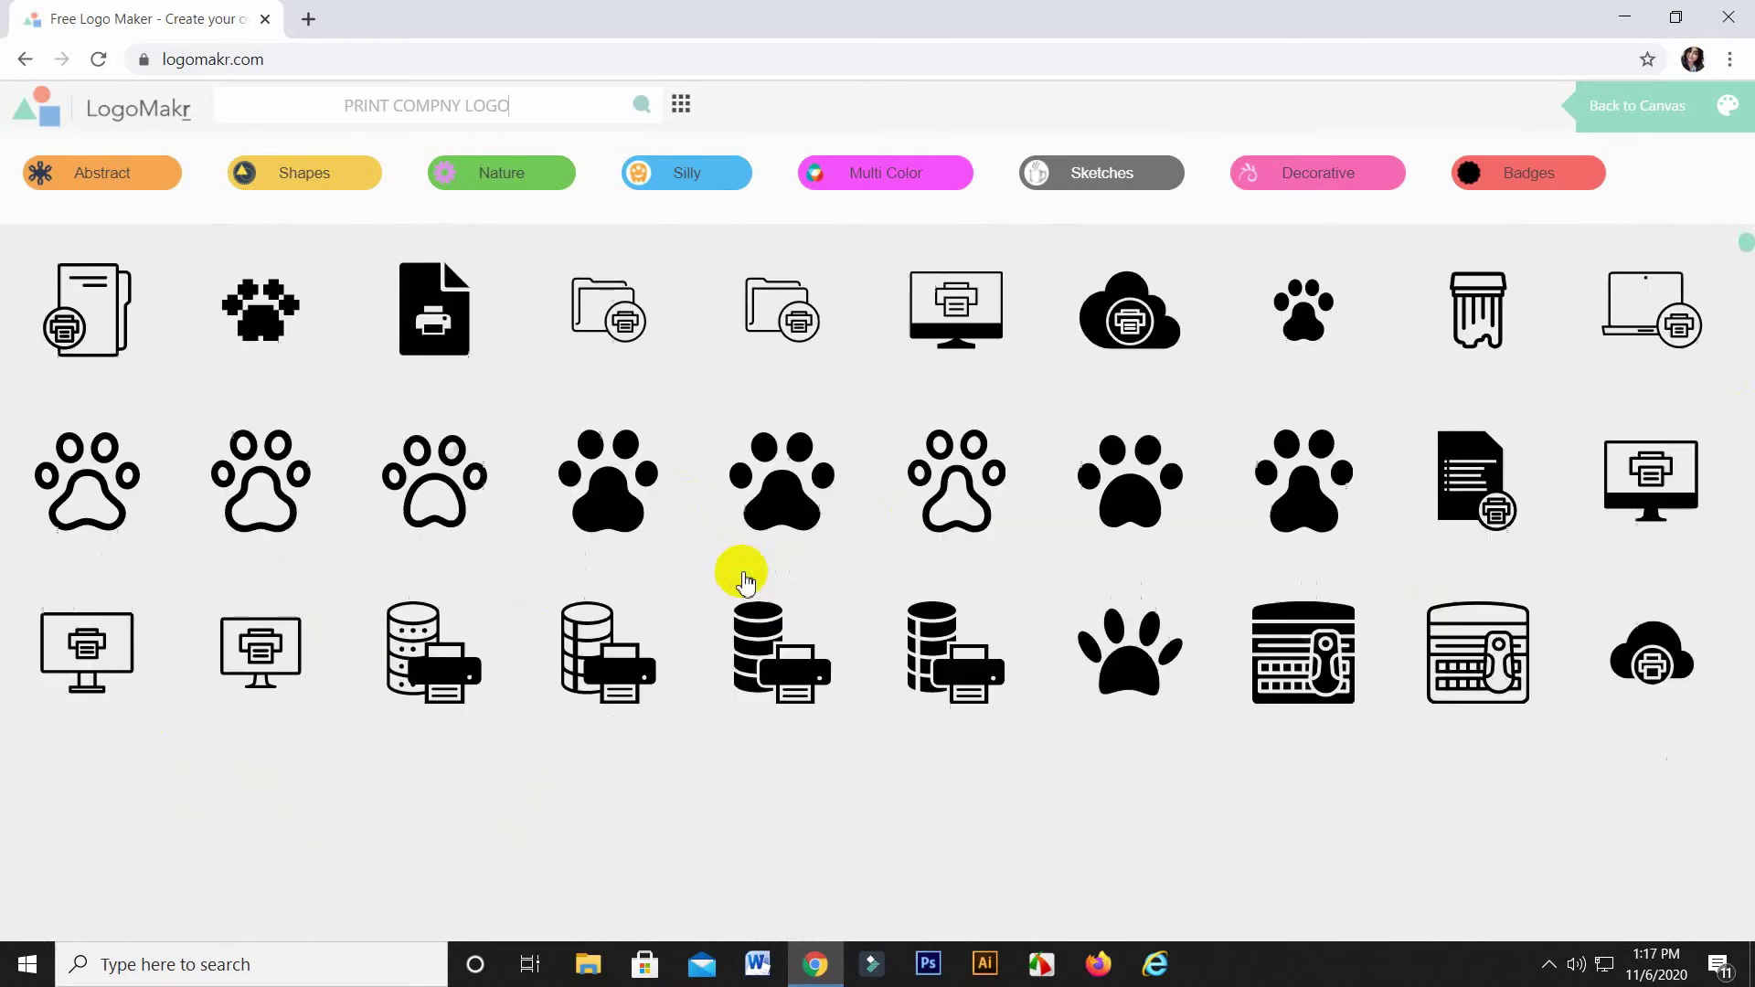
scroll(750, 576, up, 1)
scroll(491, 756, down, 1)
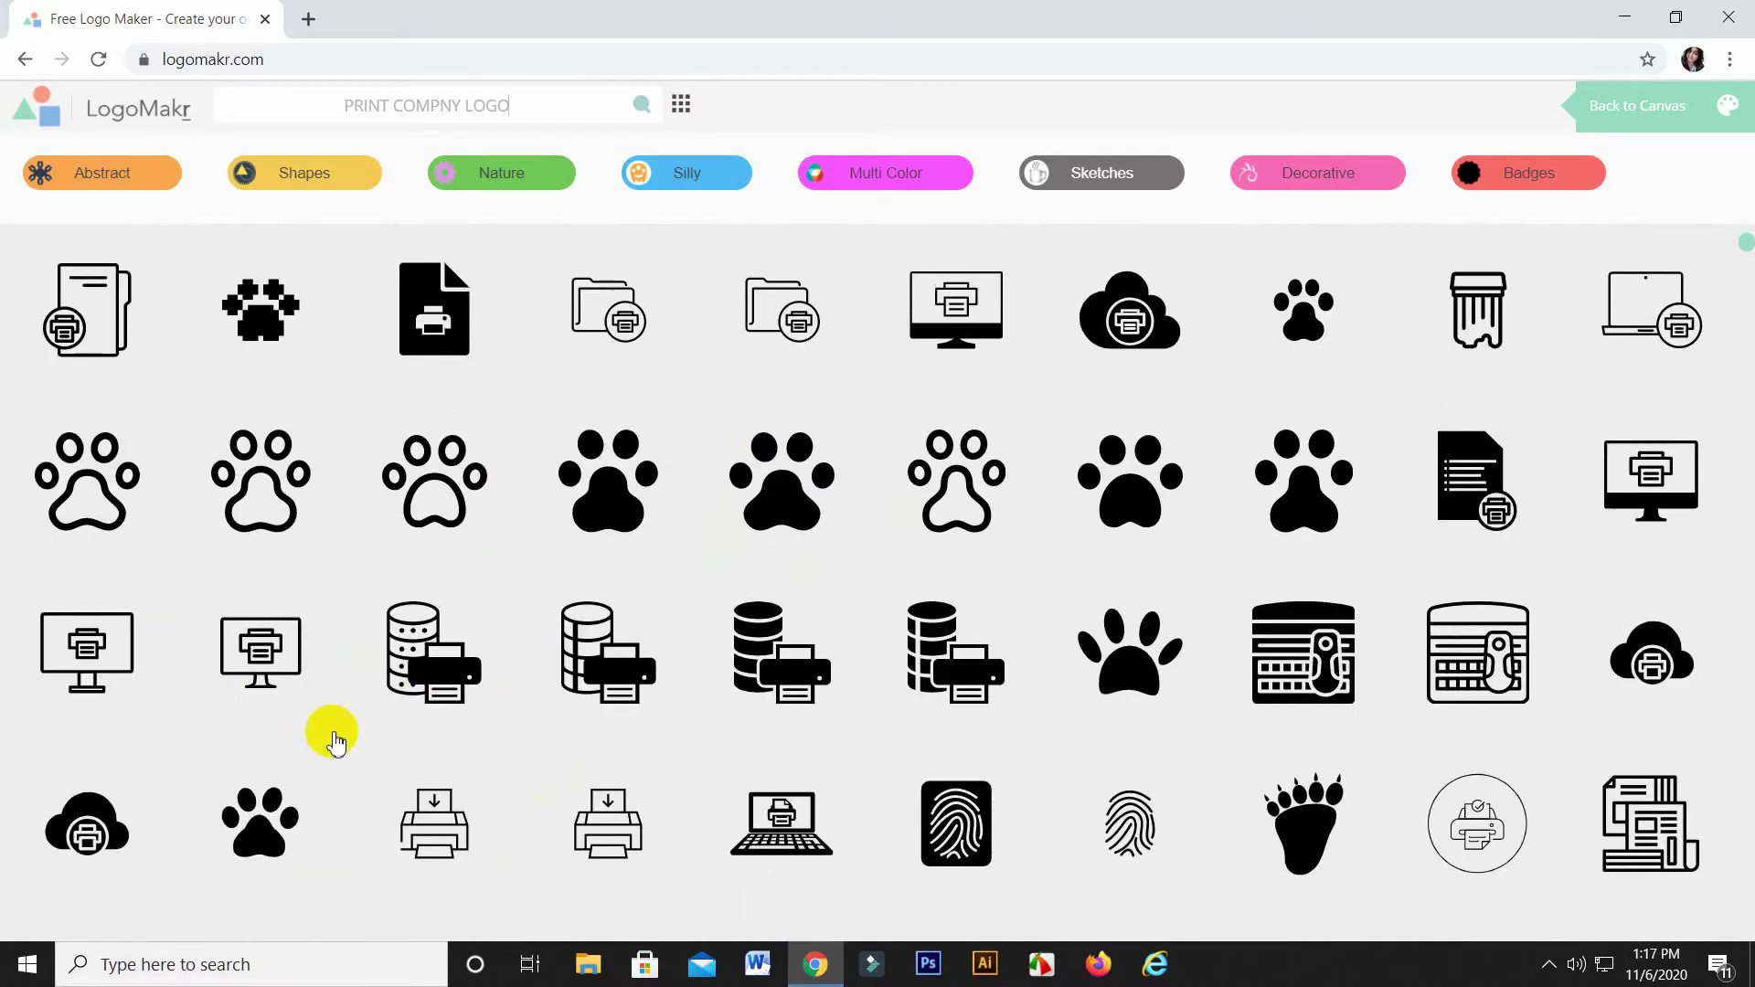
scroll(695, 727, up, 1)
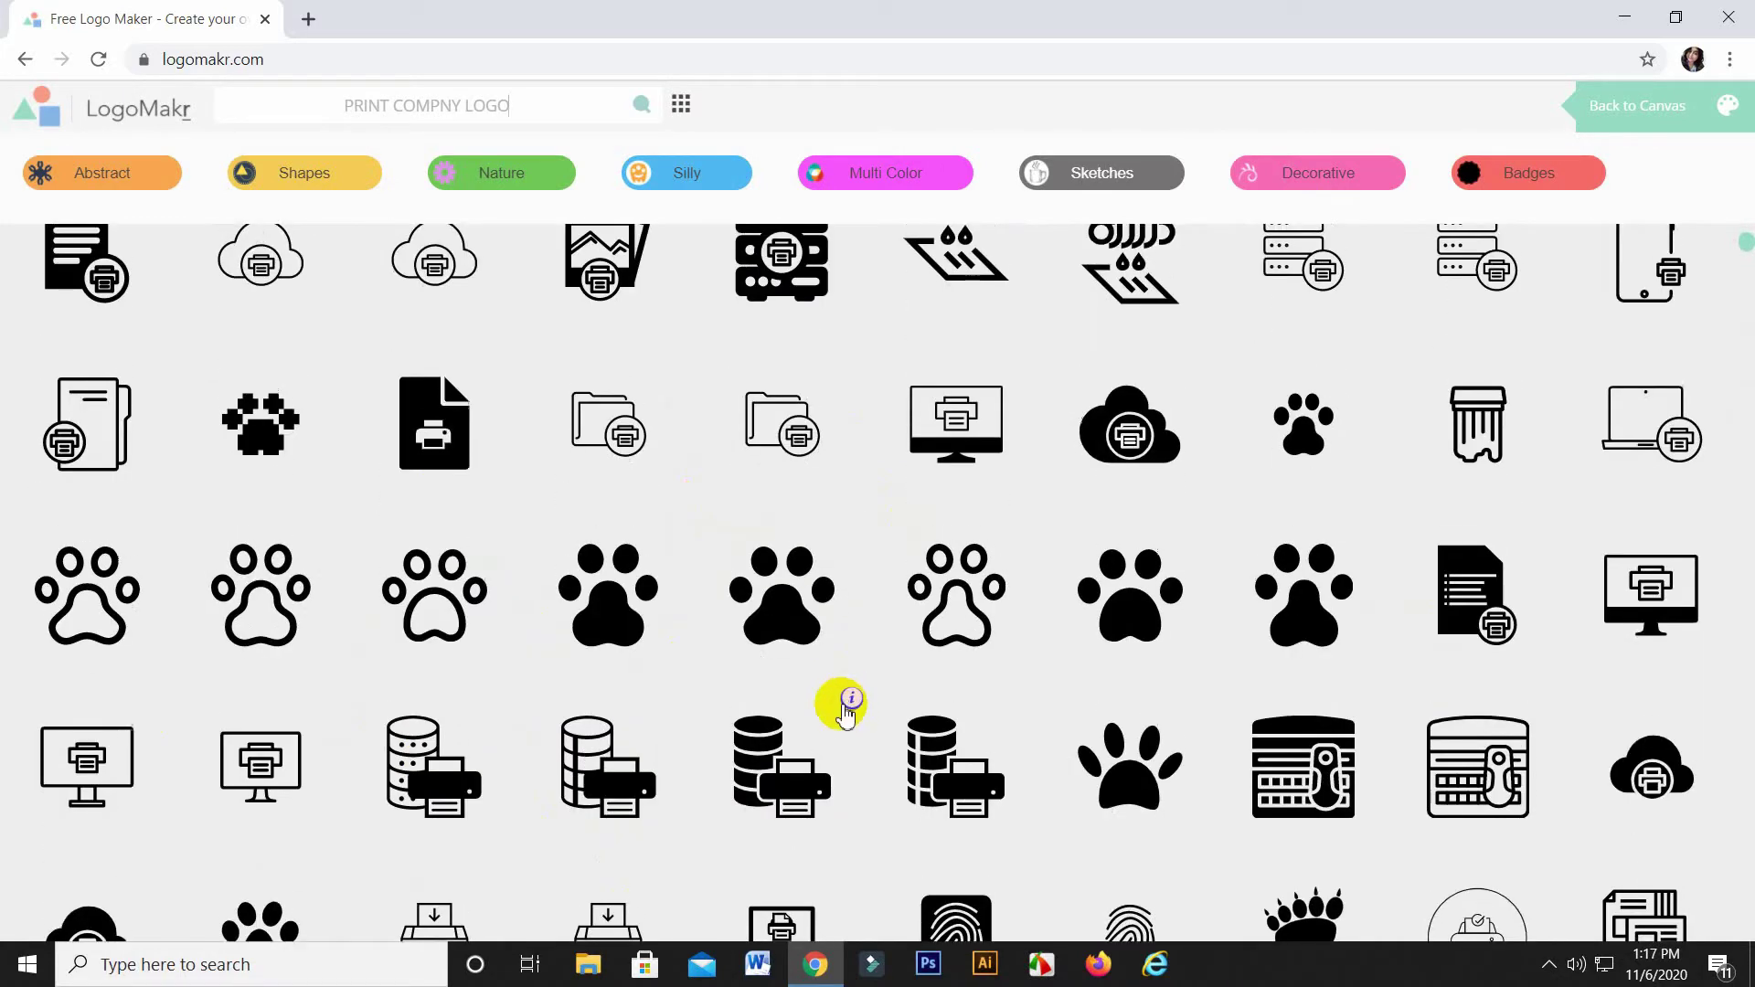
scroll(823, 709, up, 1)
scroll(983, 696, up, 1)
scroll(951, 700, up, 1)
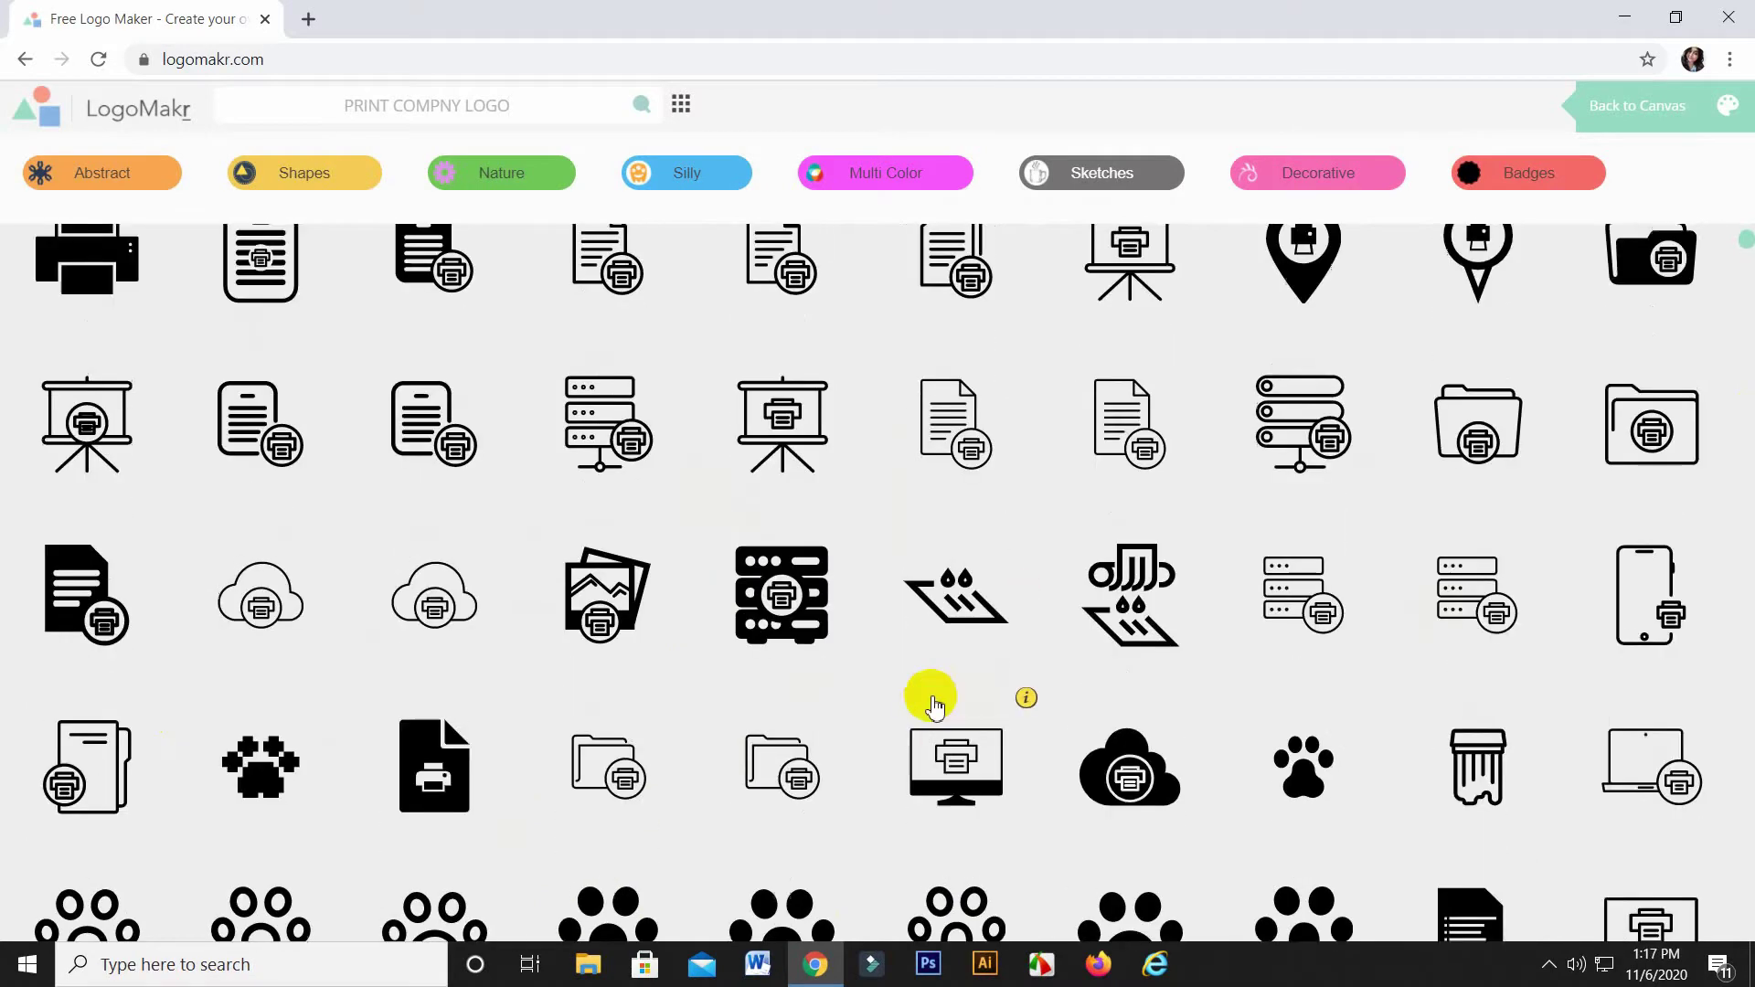
scroll(910, 608, up, 1)
scroll(905, 623, up, 1)
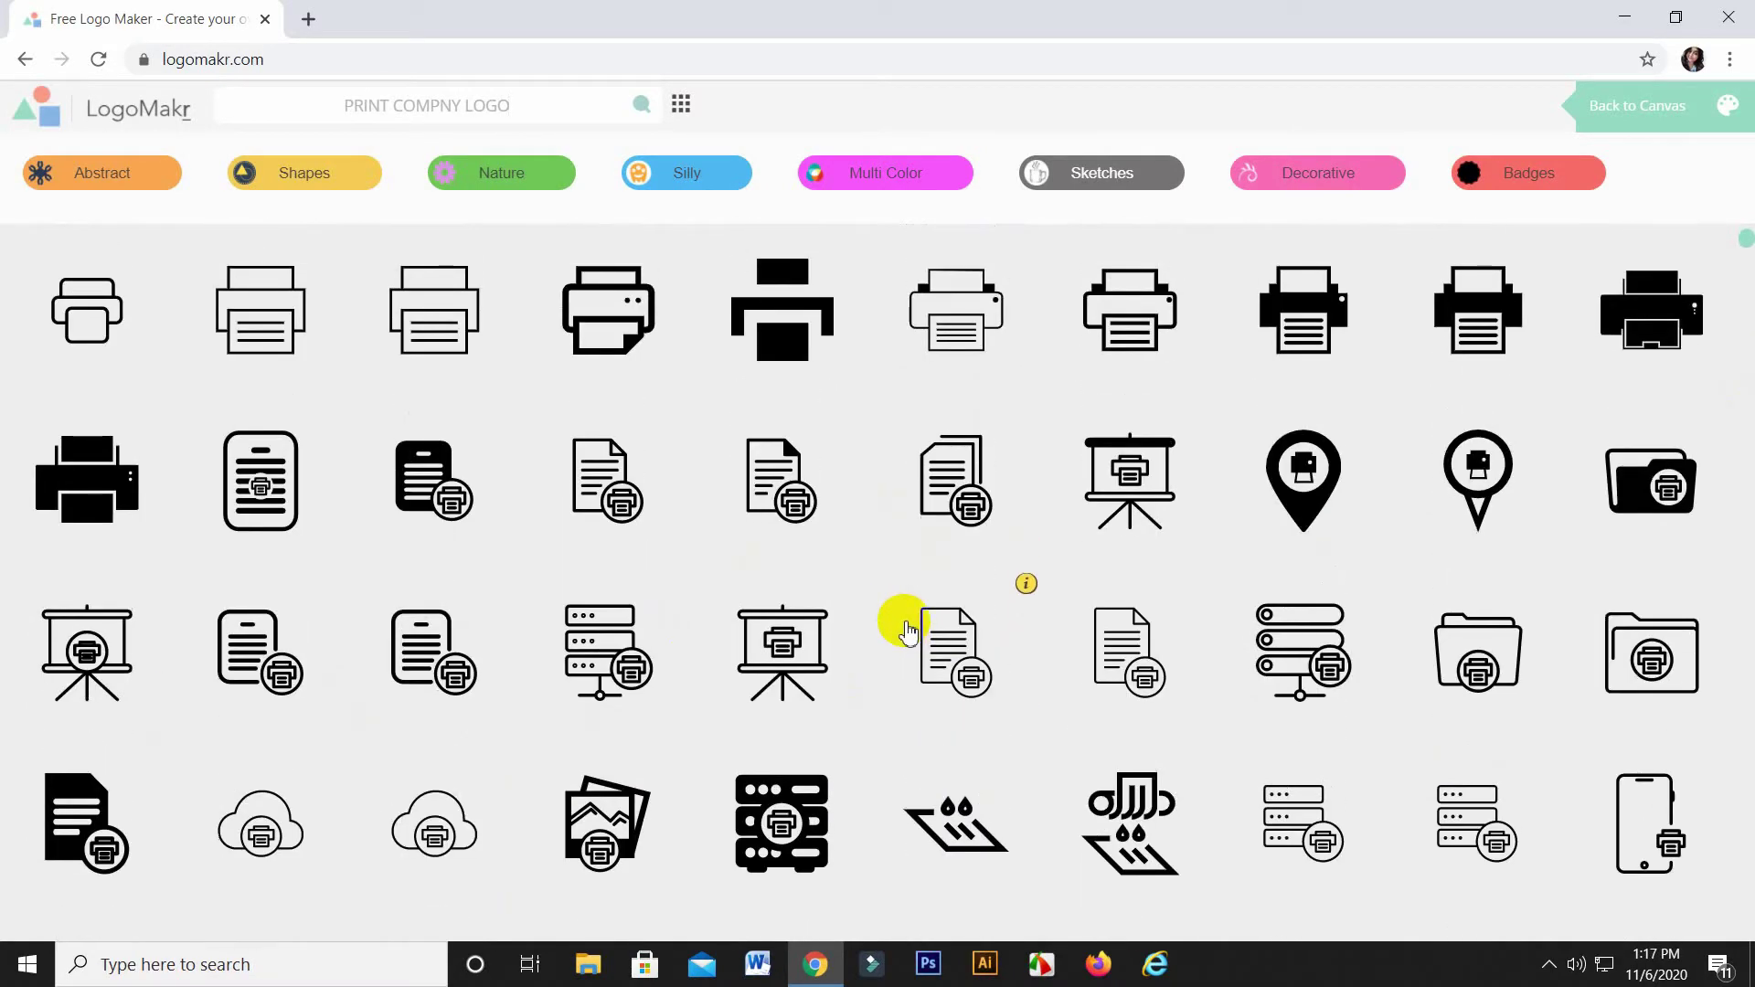
scroll(901, 630, up, 1)
mouse_move(1651, 309)
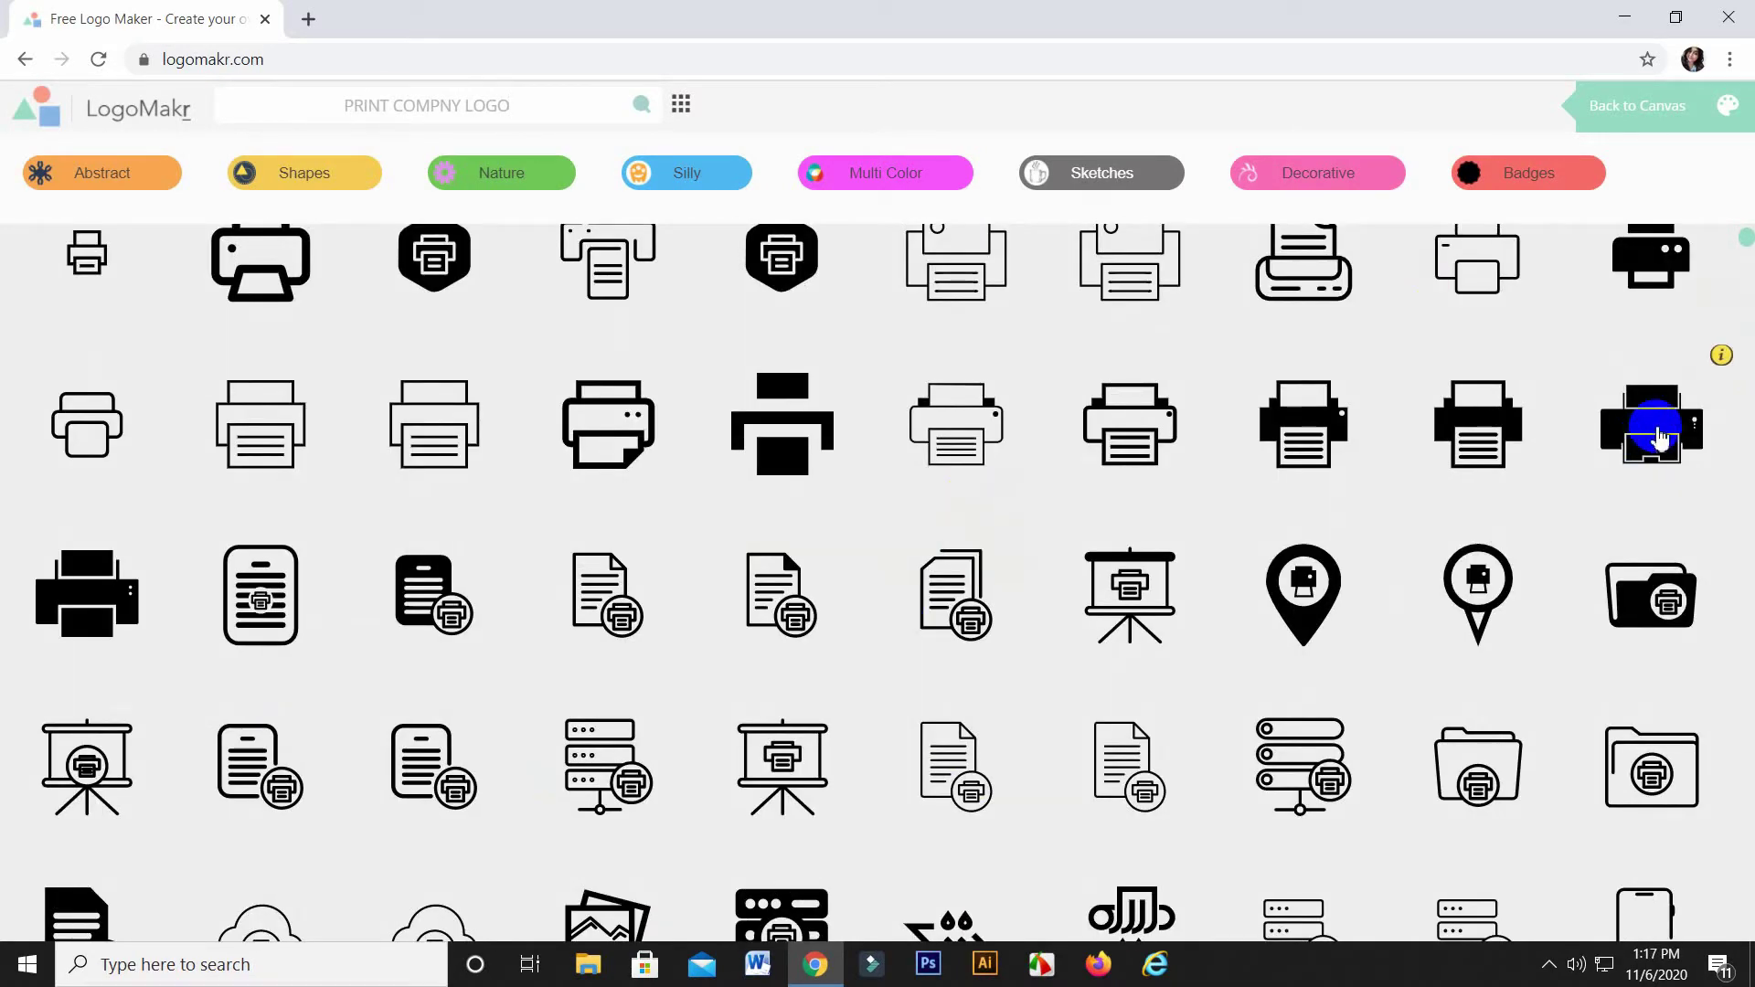
click(1662, 432)
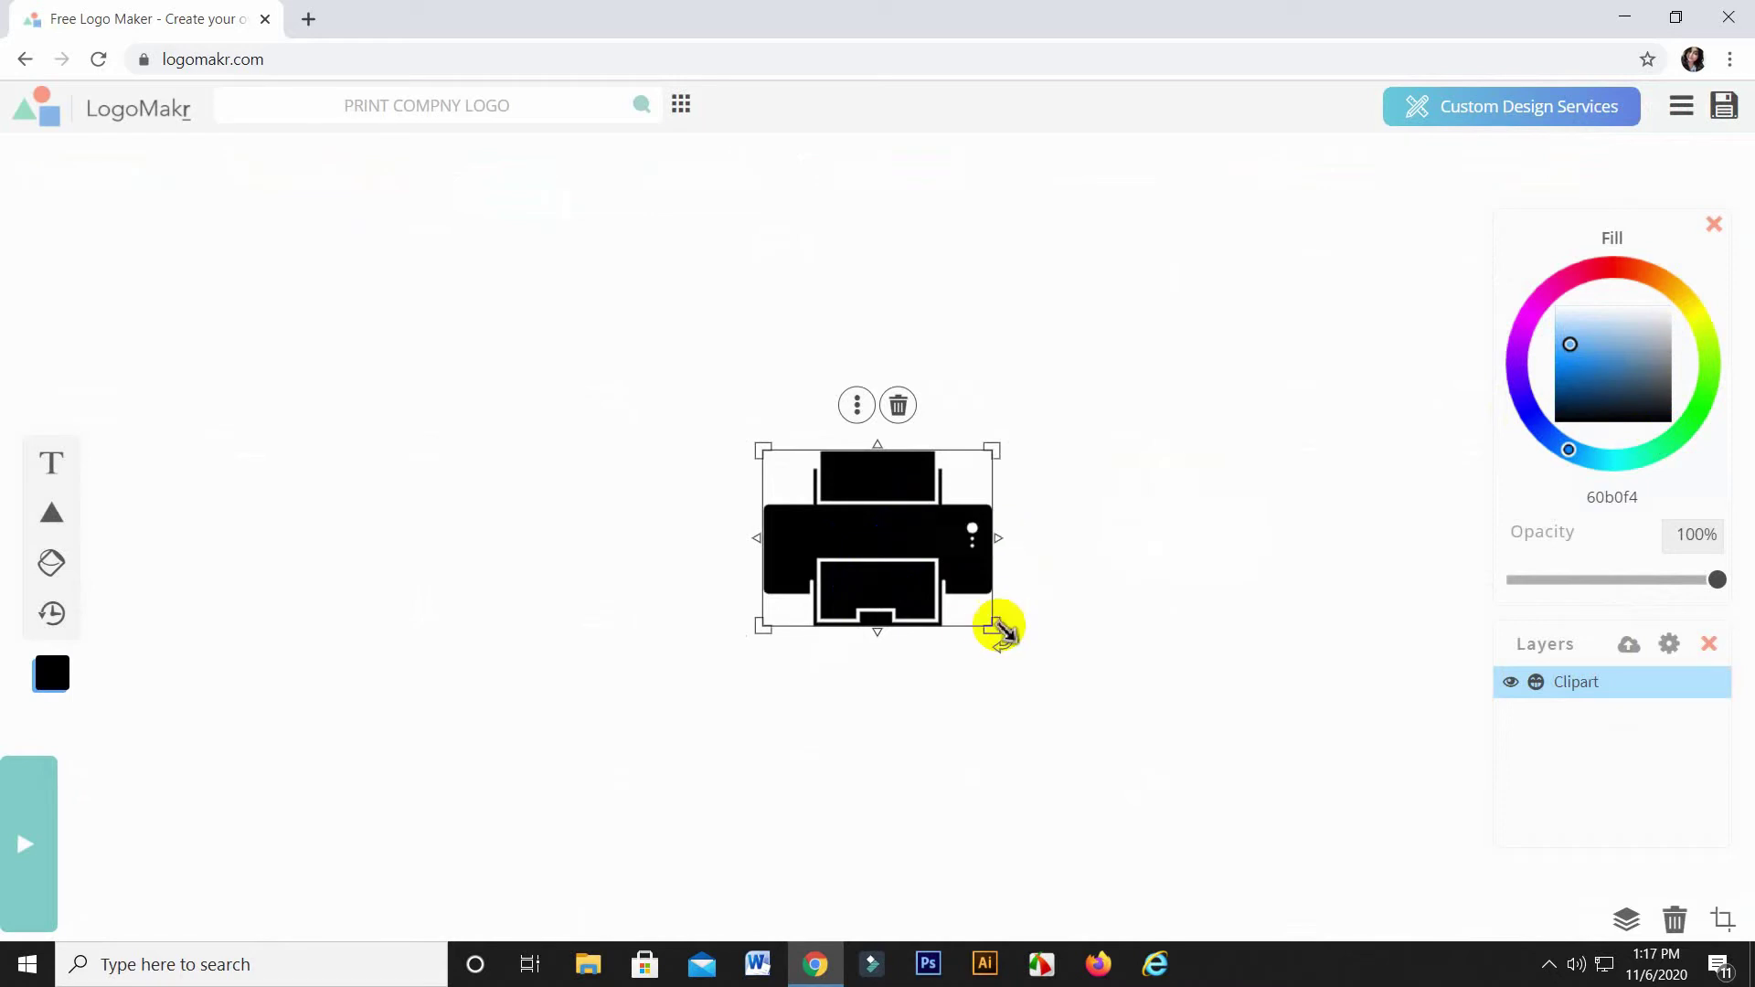
Step: Enlarge the printer icon, nudge it left, and give it a dark red fill
drag(993, 627, 1076, 691)
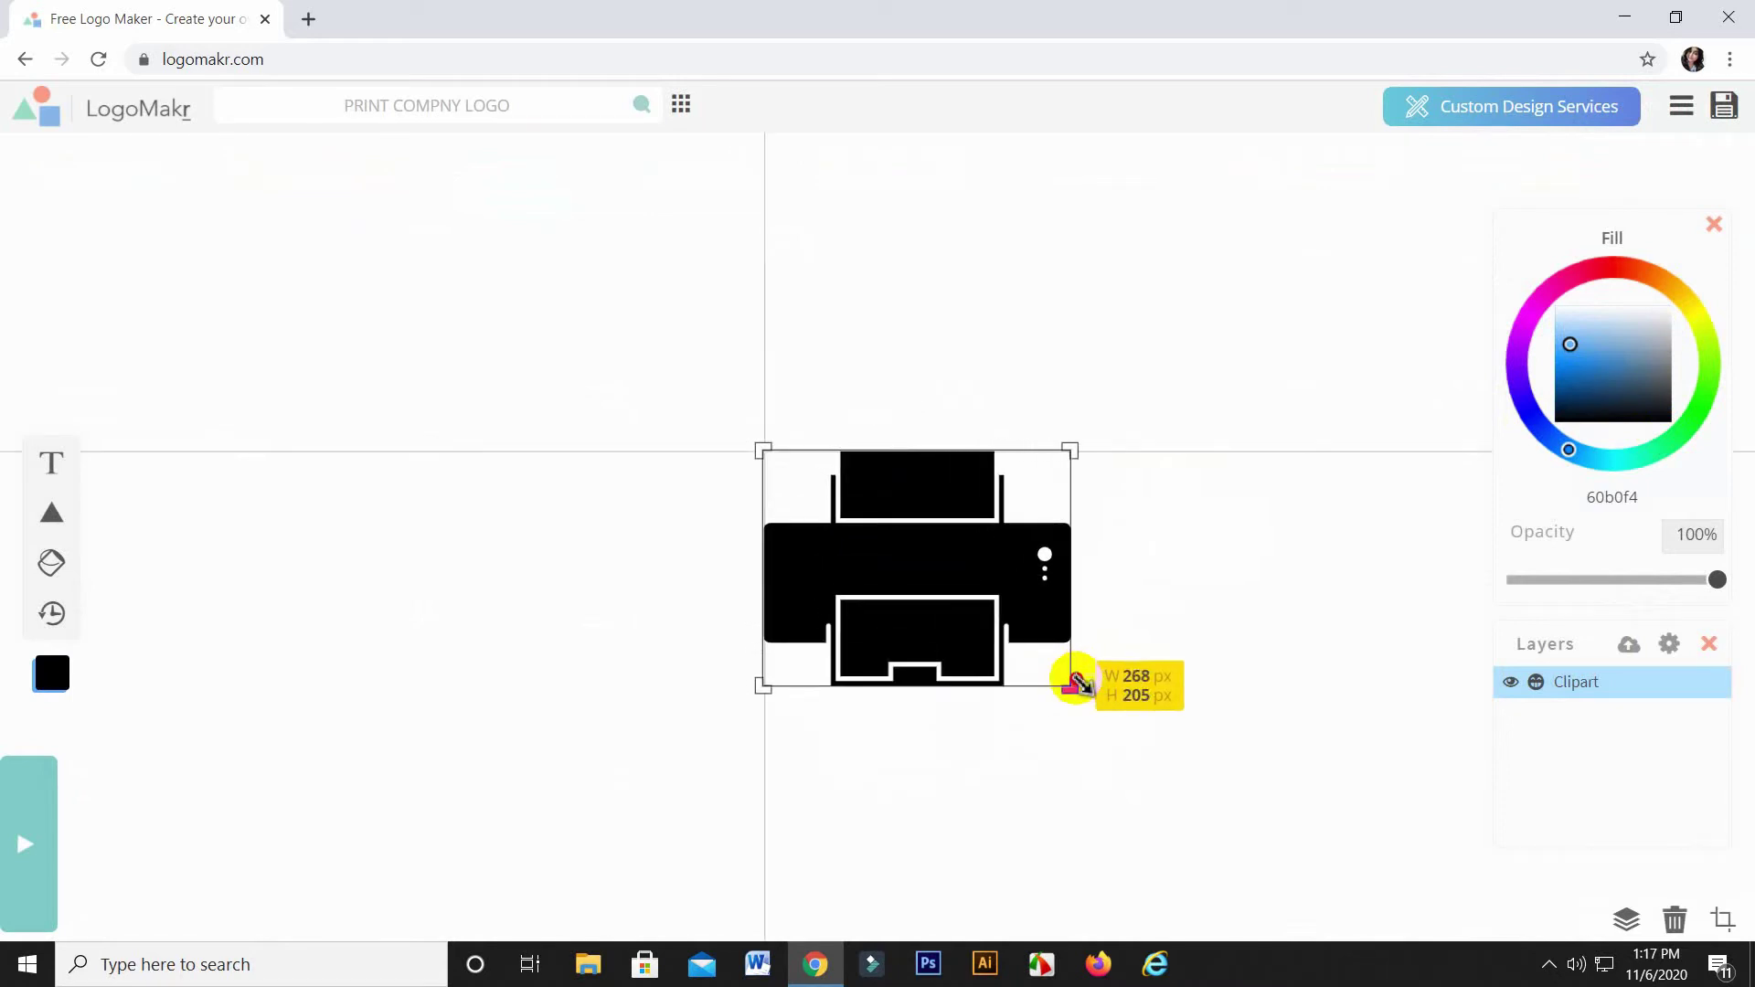
drag(943, 615, 900, 615)
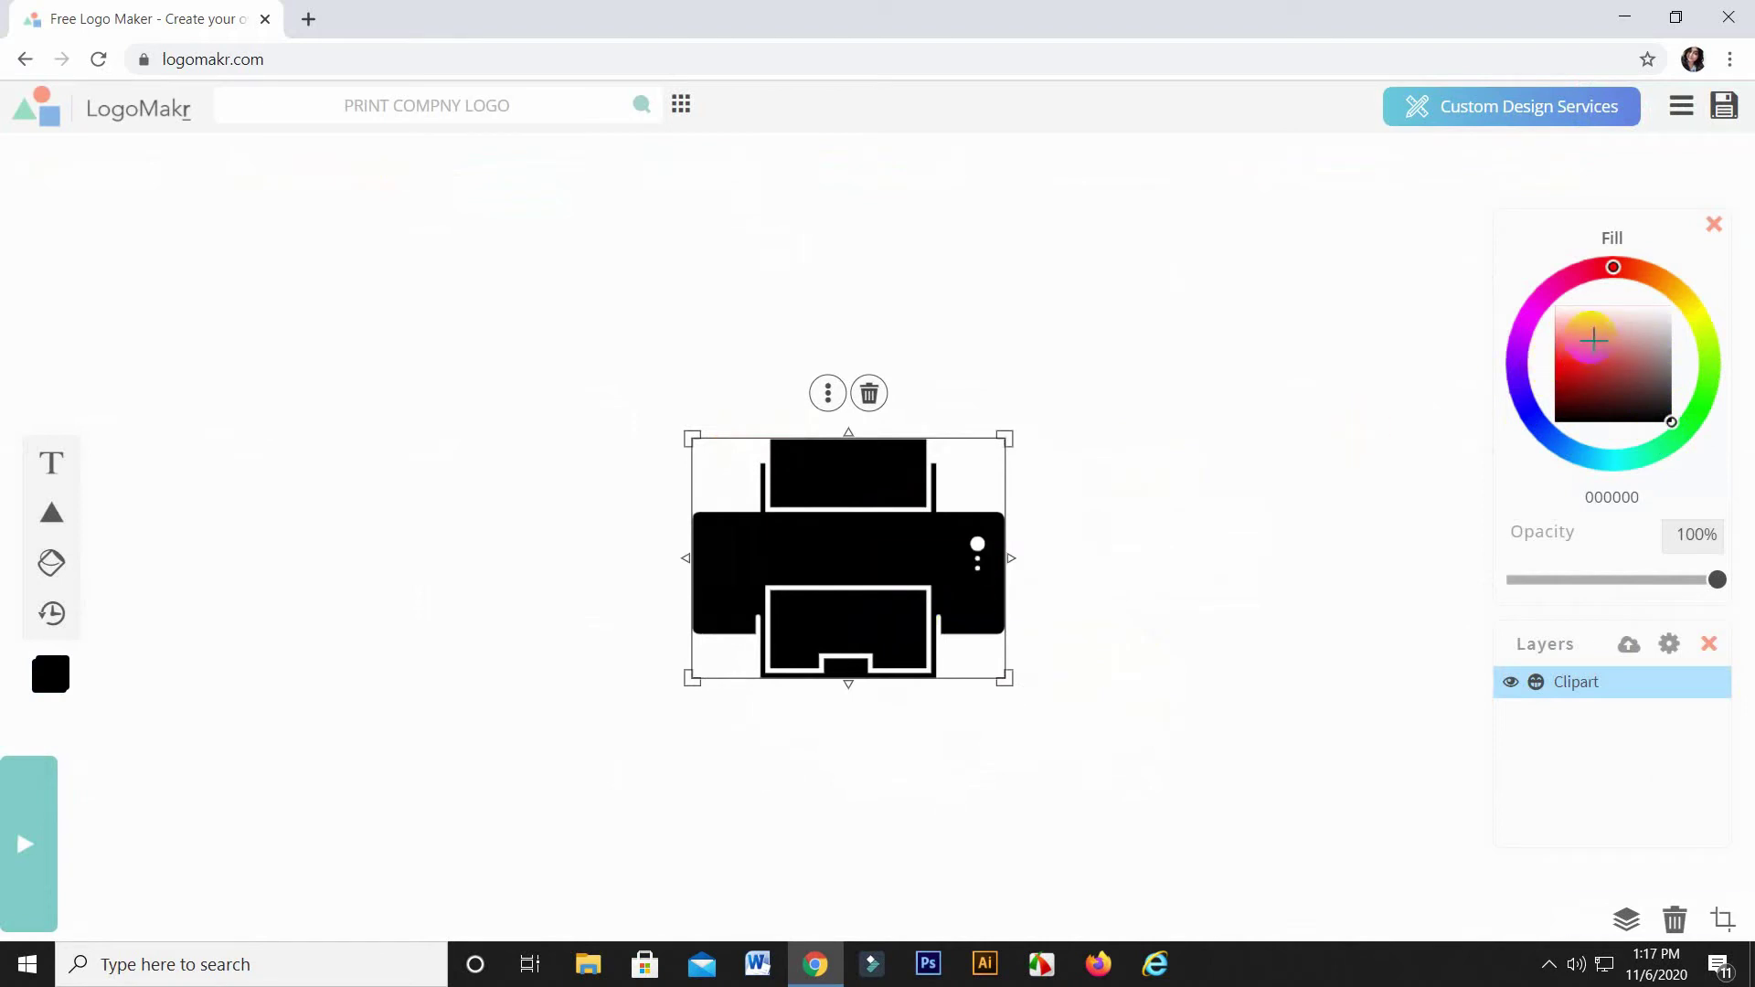
drag(1593, 340, 1609, 375)
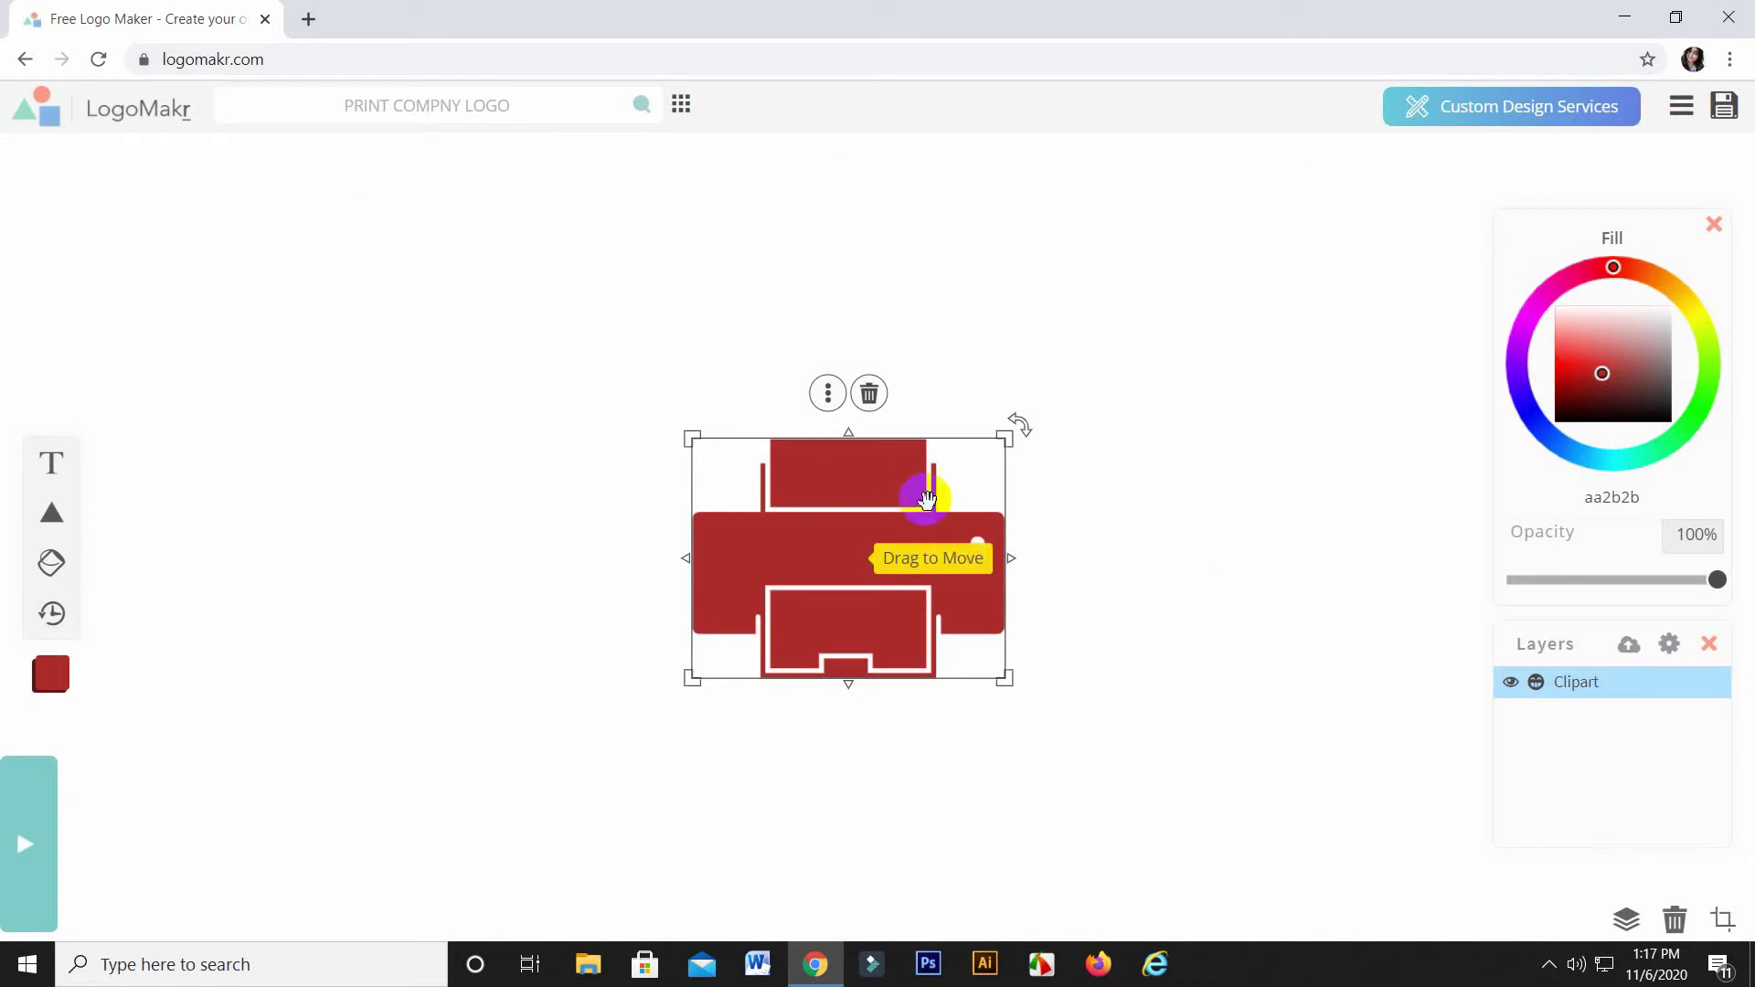
Step: Add a text layer reading 'BANGLA PRINT' beneath the printer icon
click(52, 465)
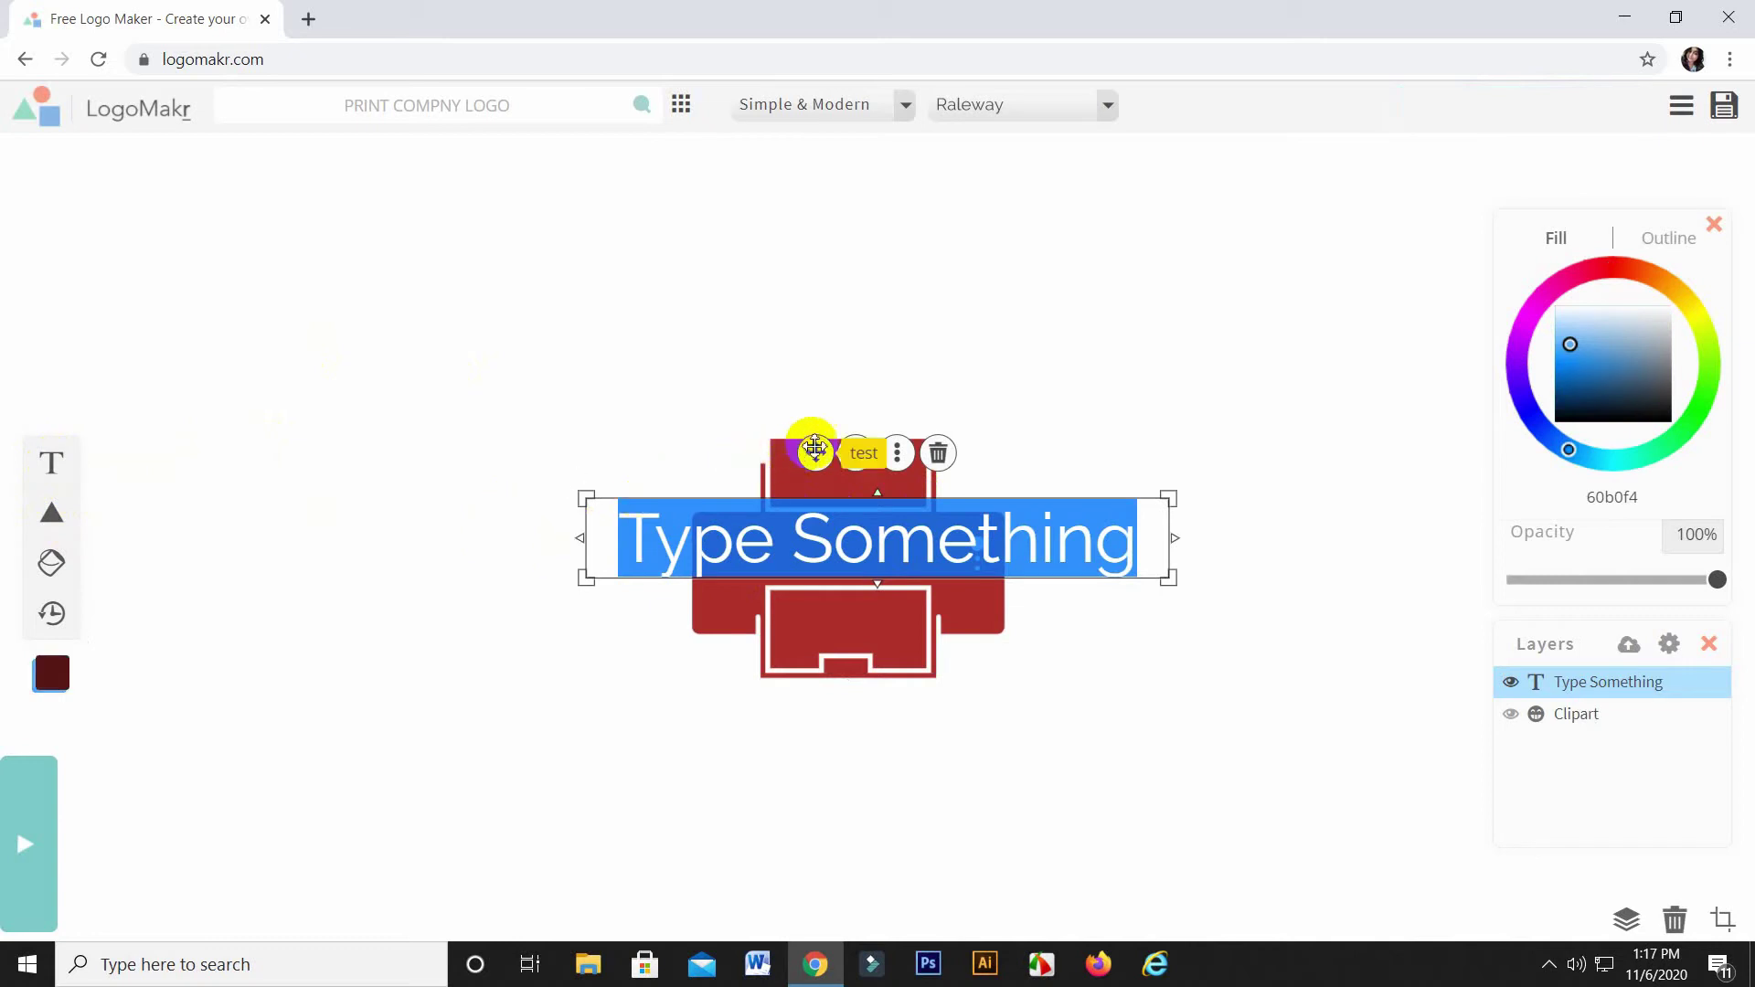
mouse_move(818, 454)
mouse_down()
mouse_move(801, 674)
mouse_move(788, 668)
mouse_up()
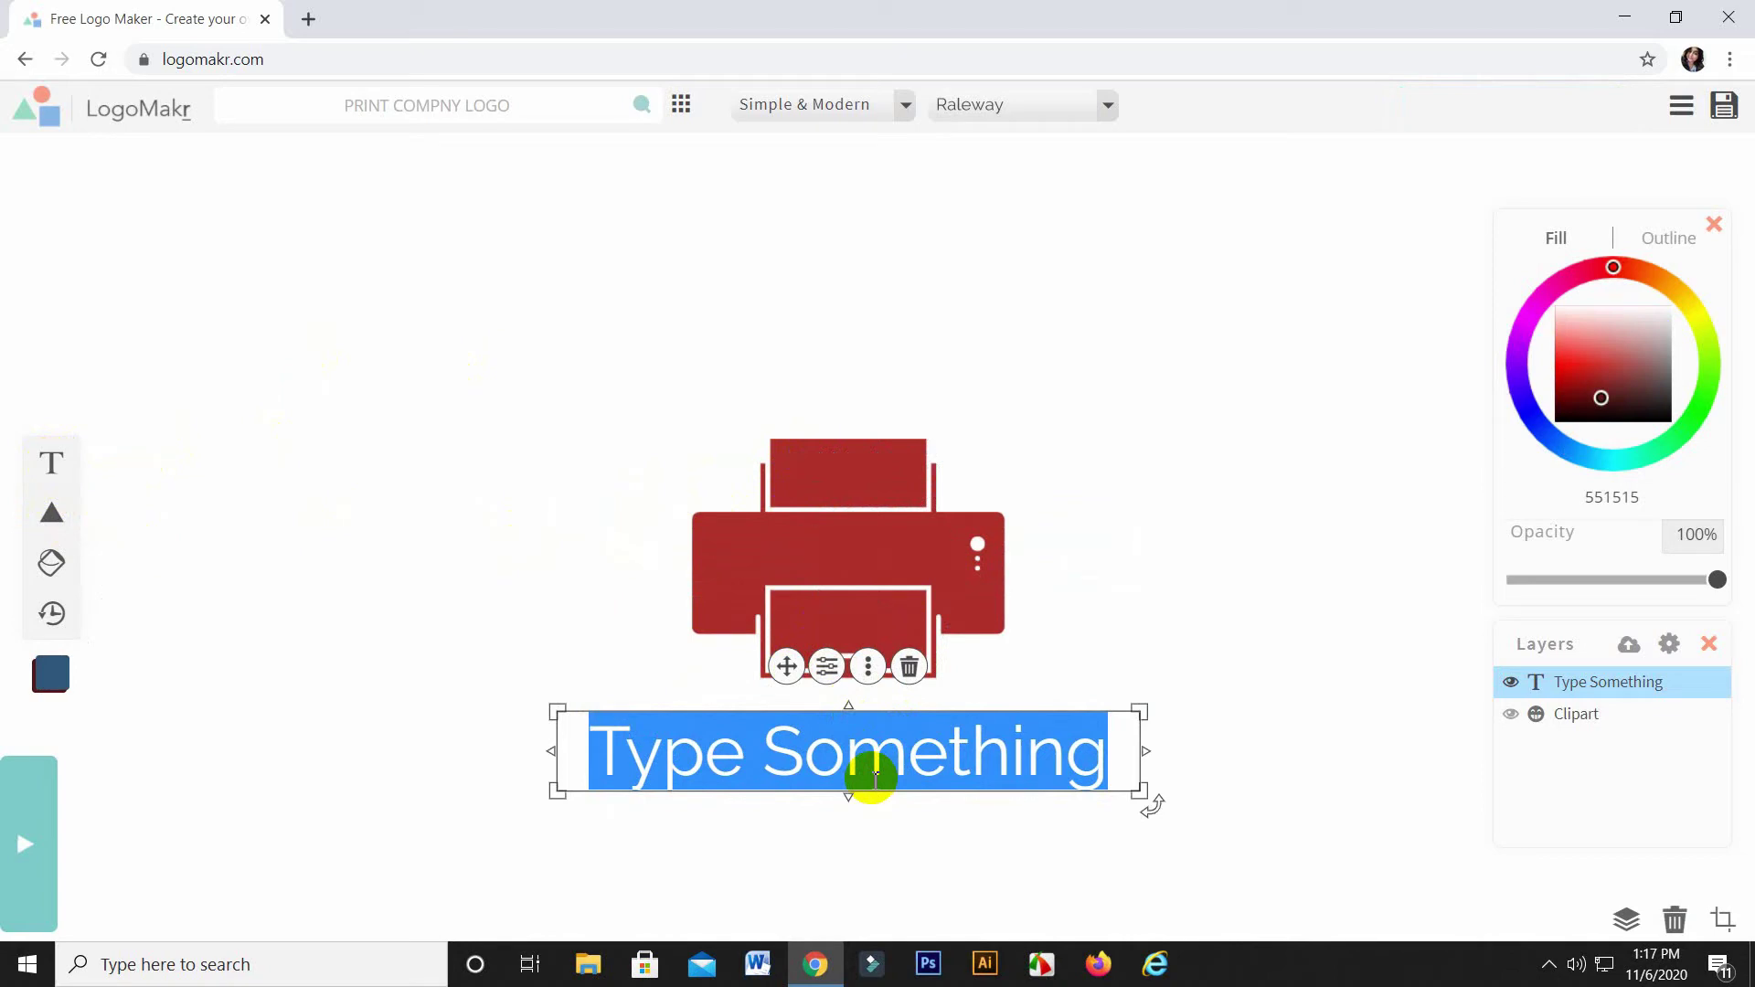
text(BA)
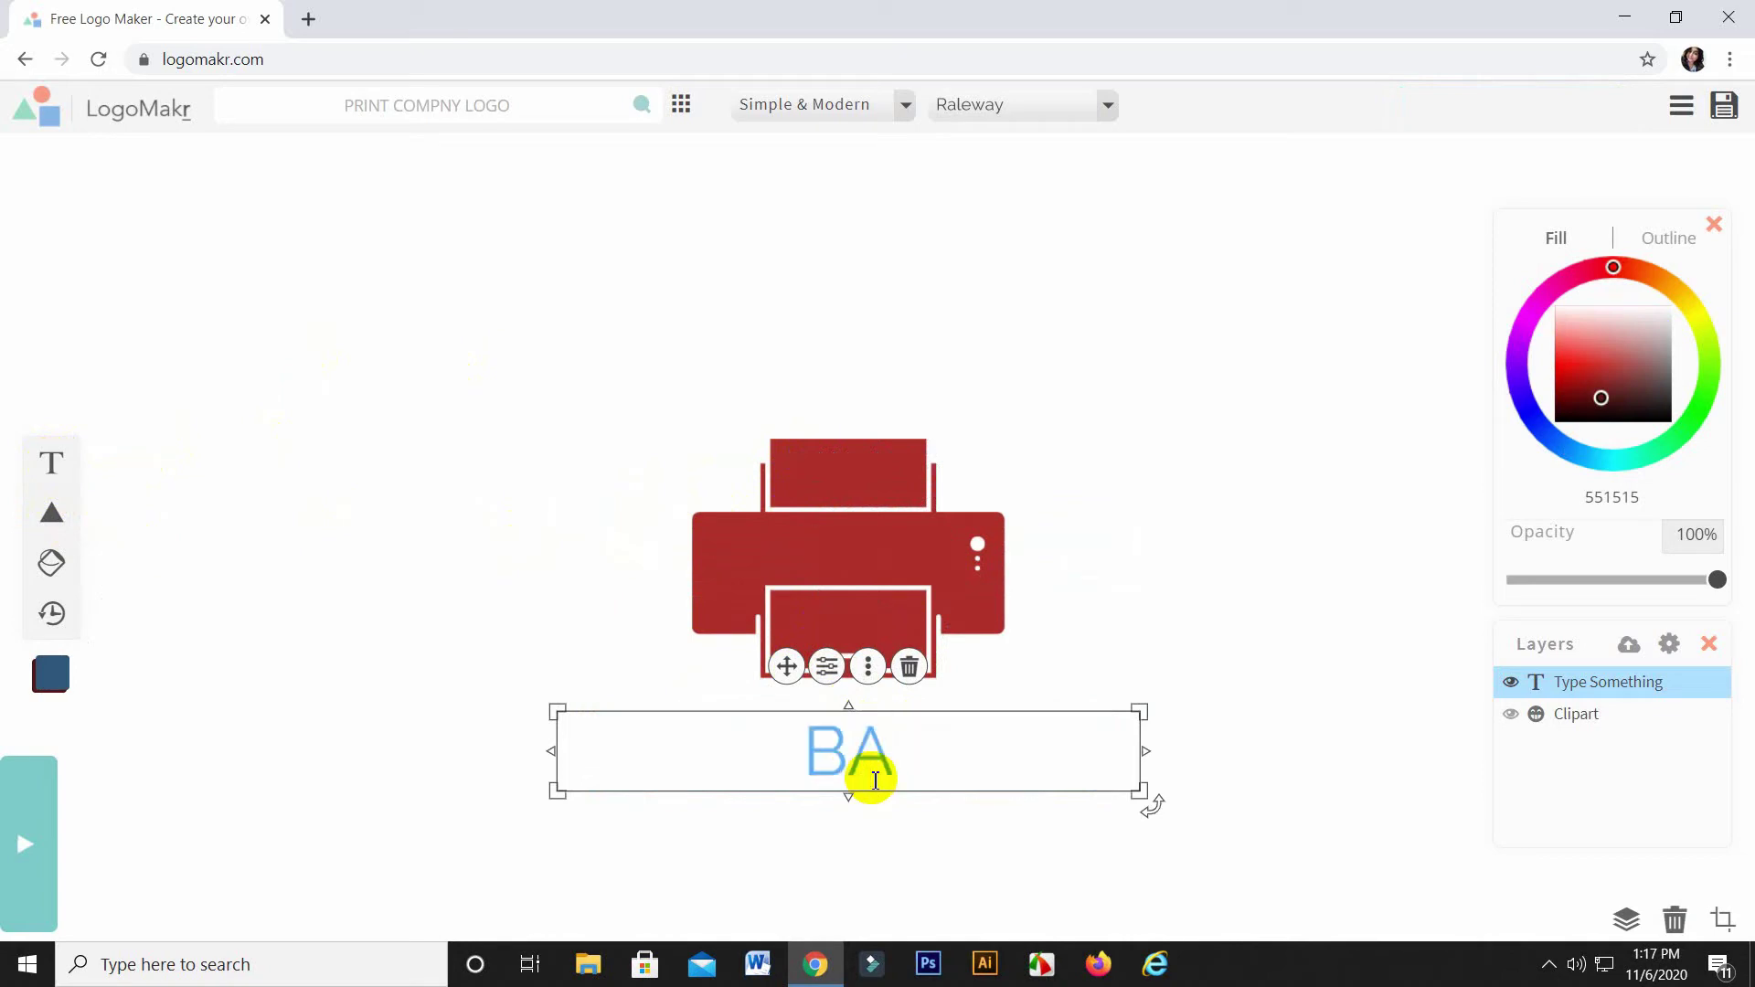
text(NGLA)
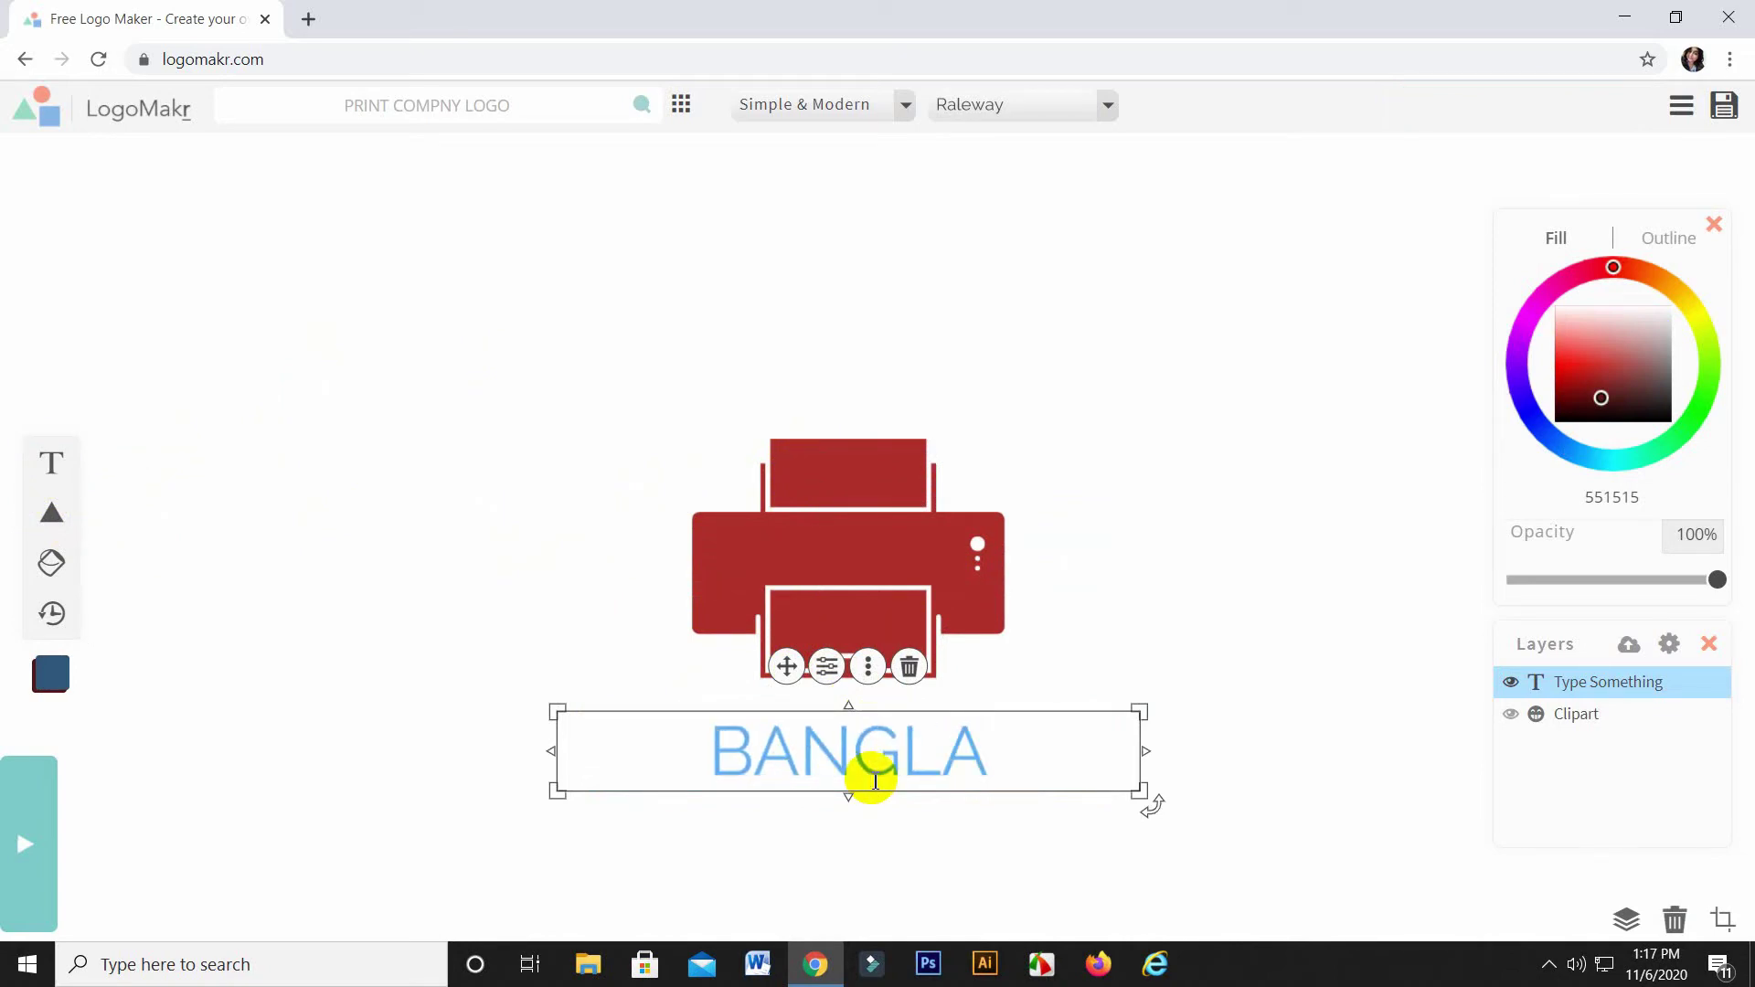
text( PRIN)
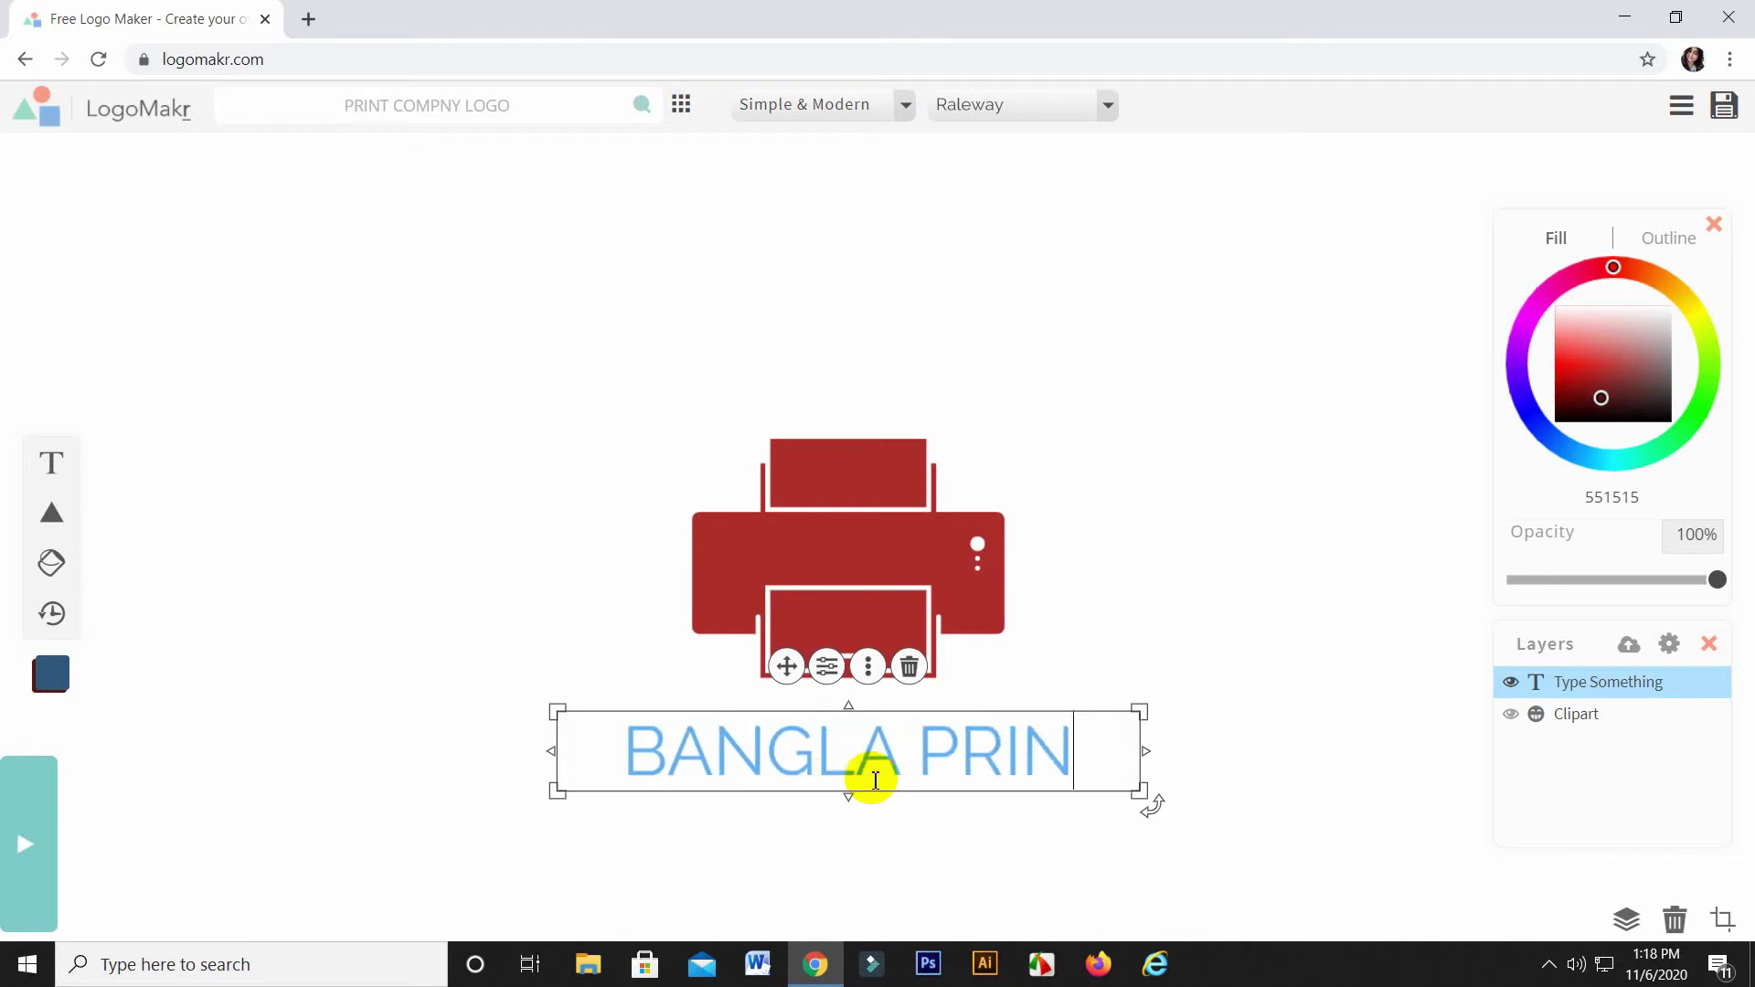
text(T)
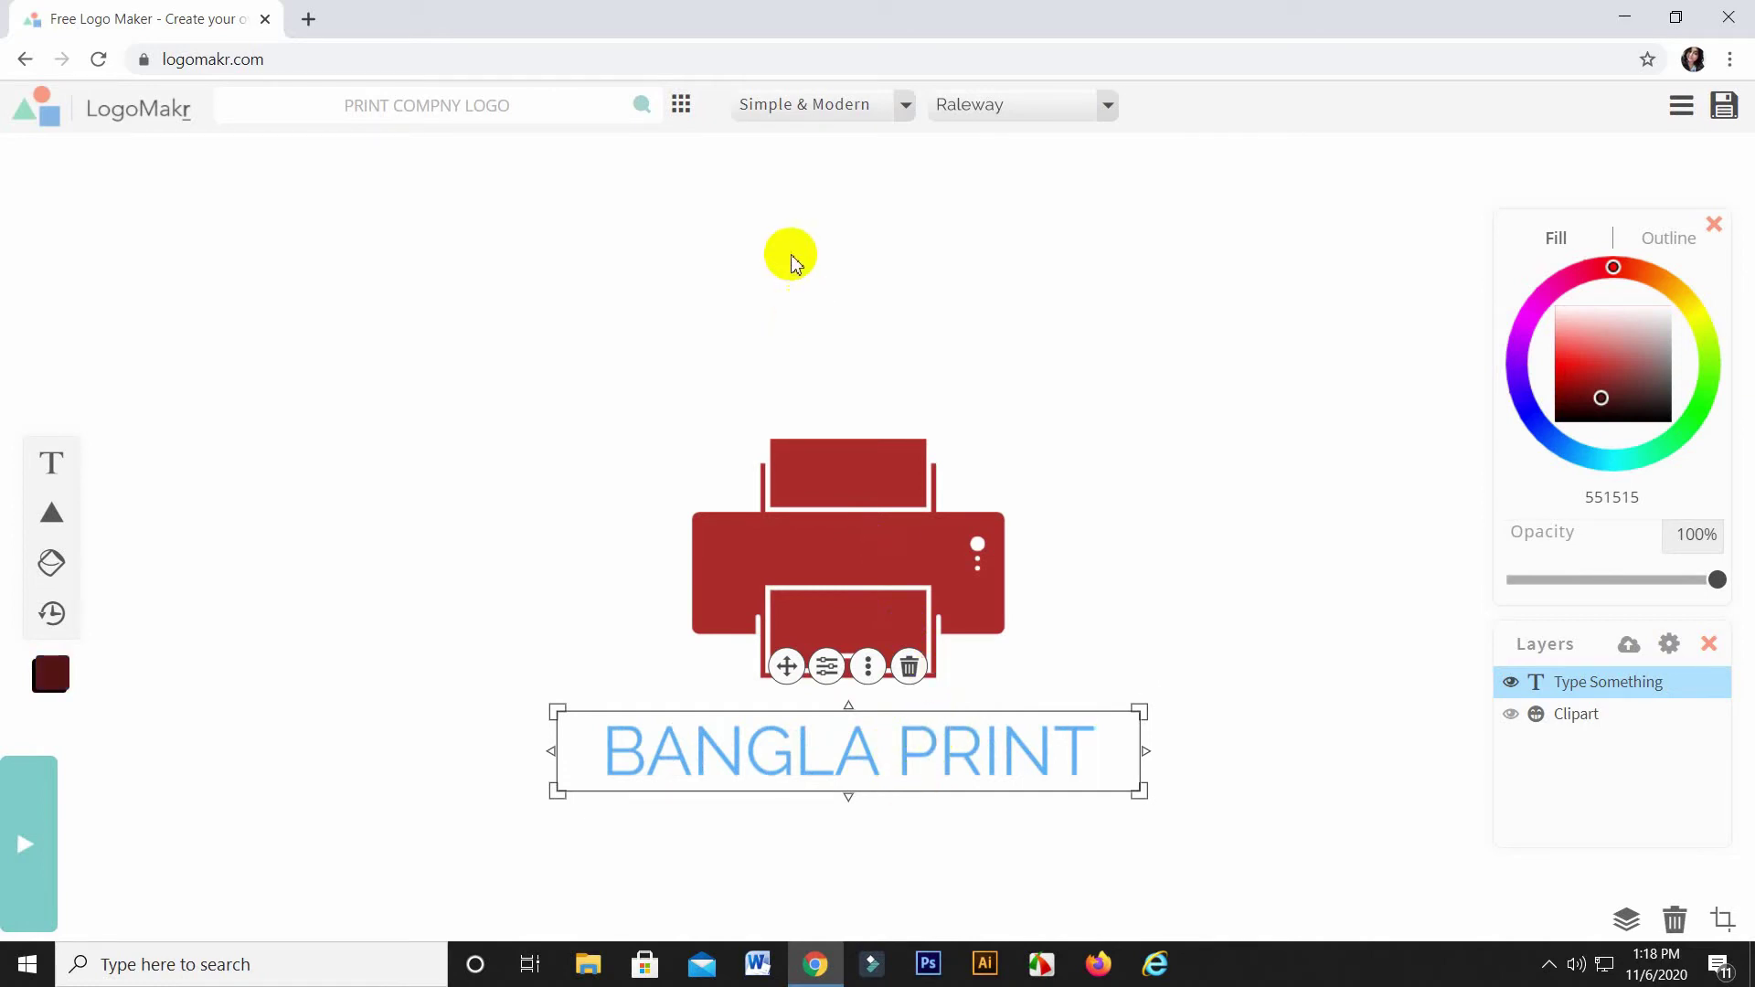
Step: Try 3D, Decorative (Diplomata) and Fun & Funky font categories on BANGLA PRINT
click(907, 108)
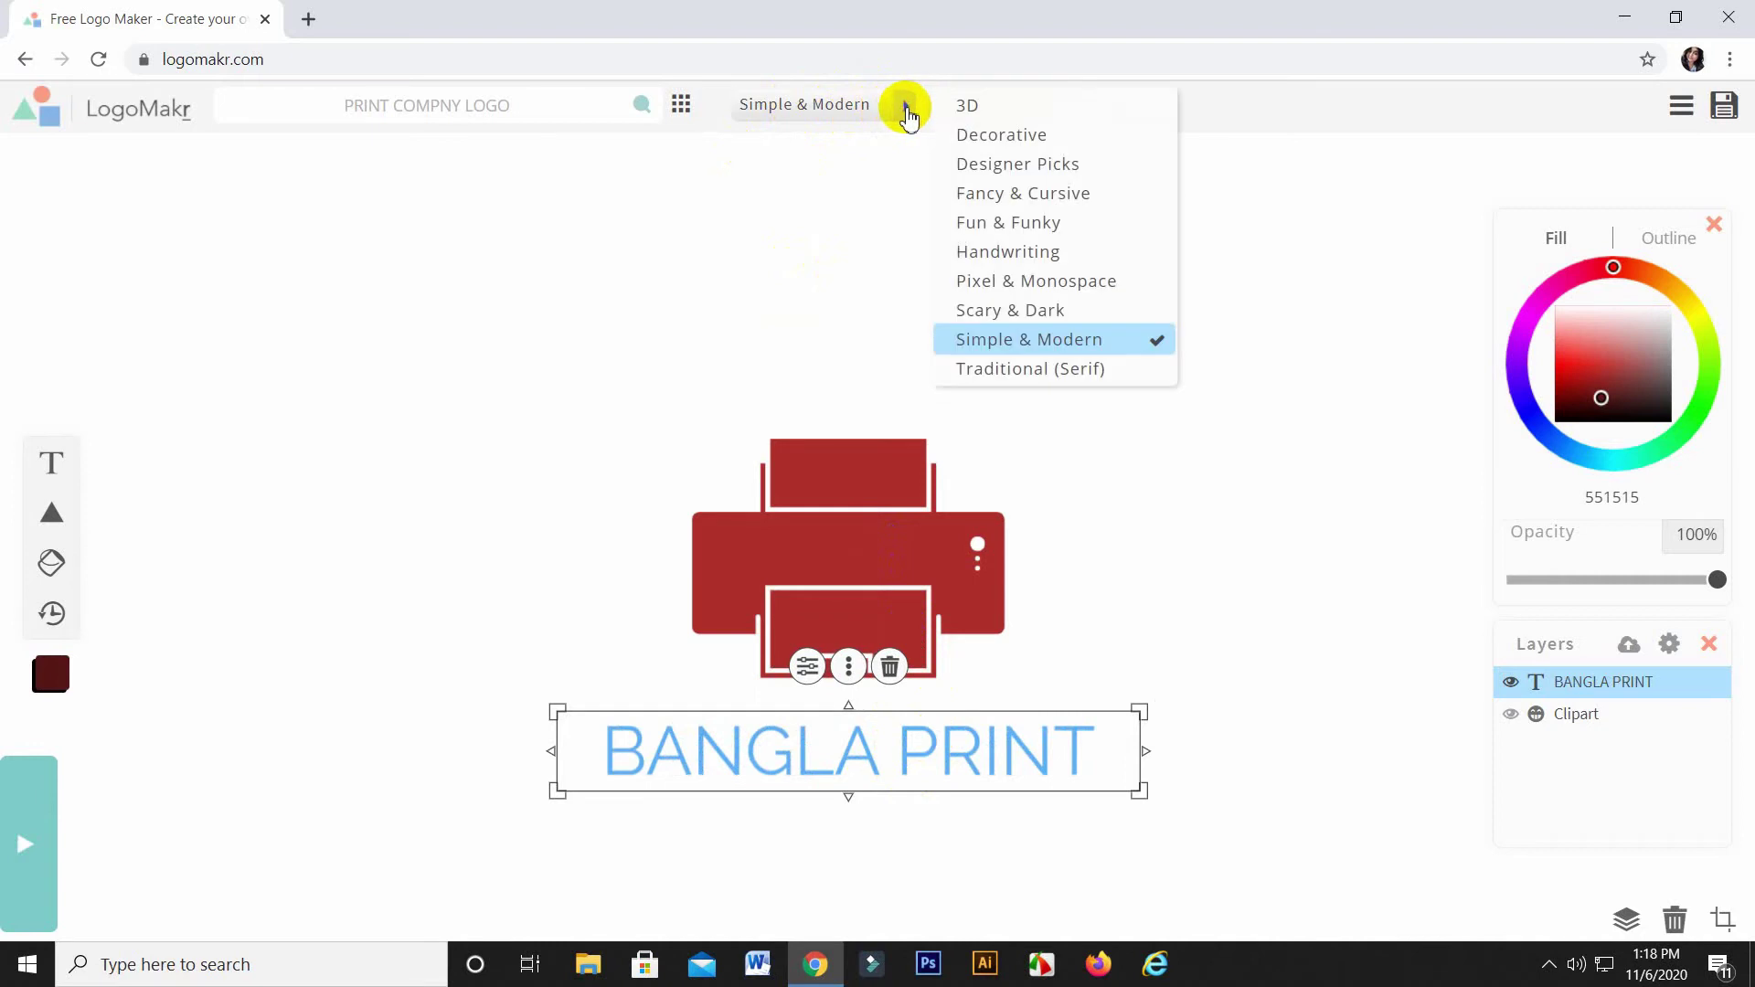
click(985, 114)
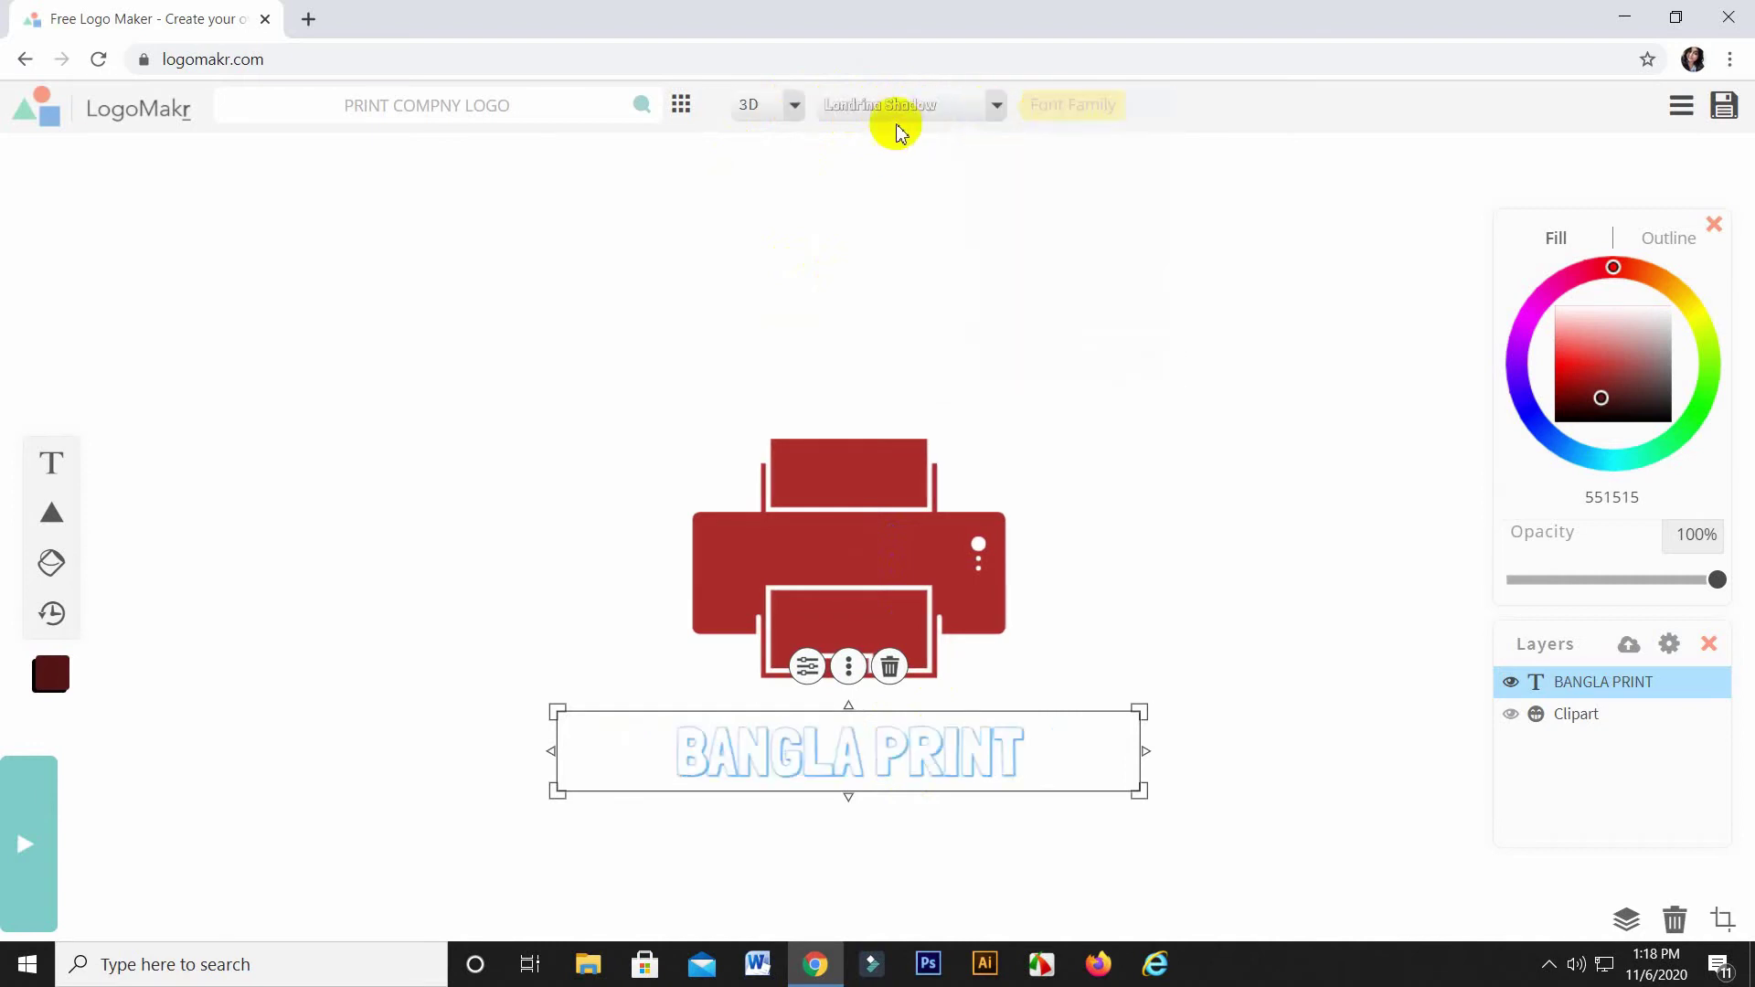
click(996, 108)
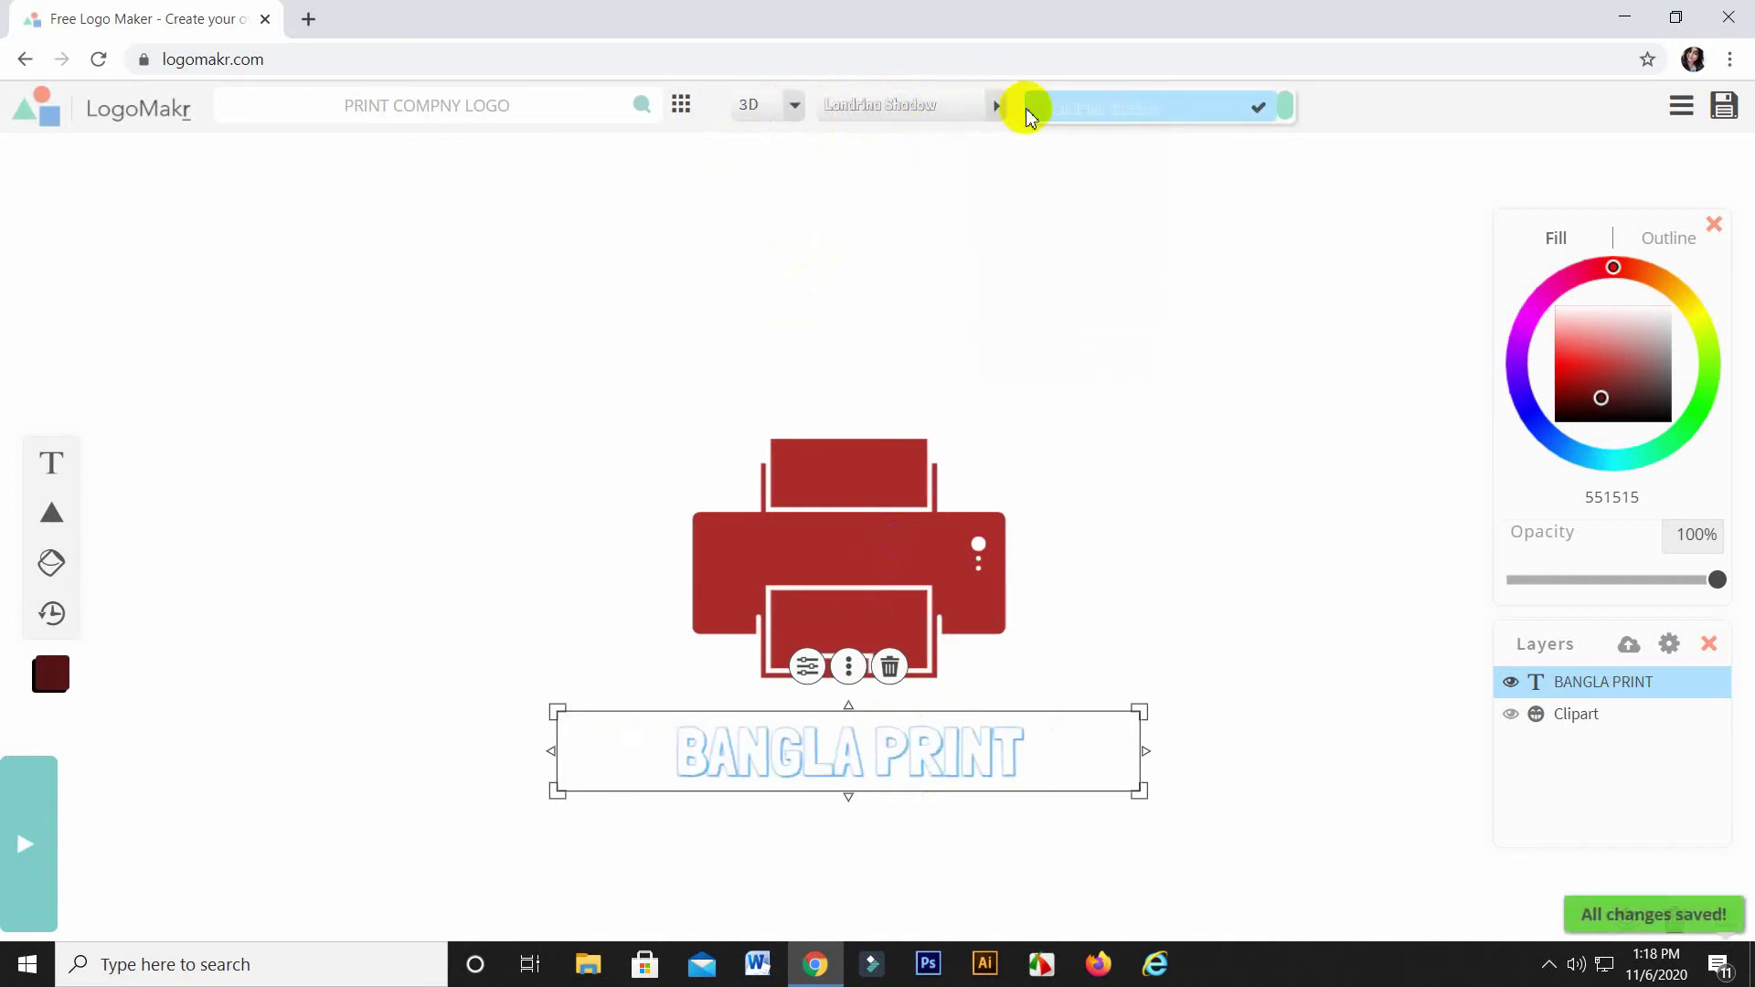
click(799, 109)
click(878, 142)
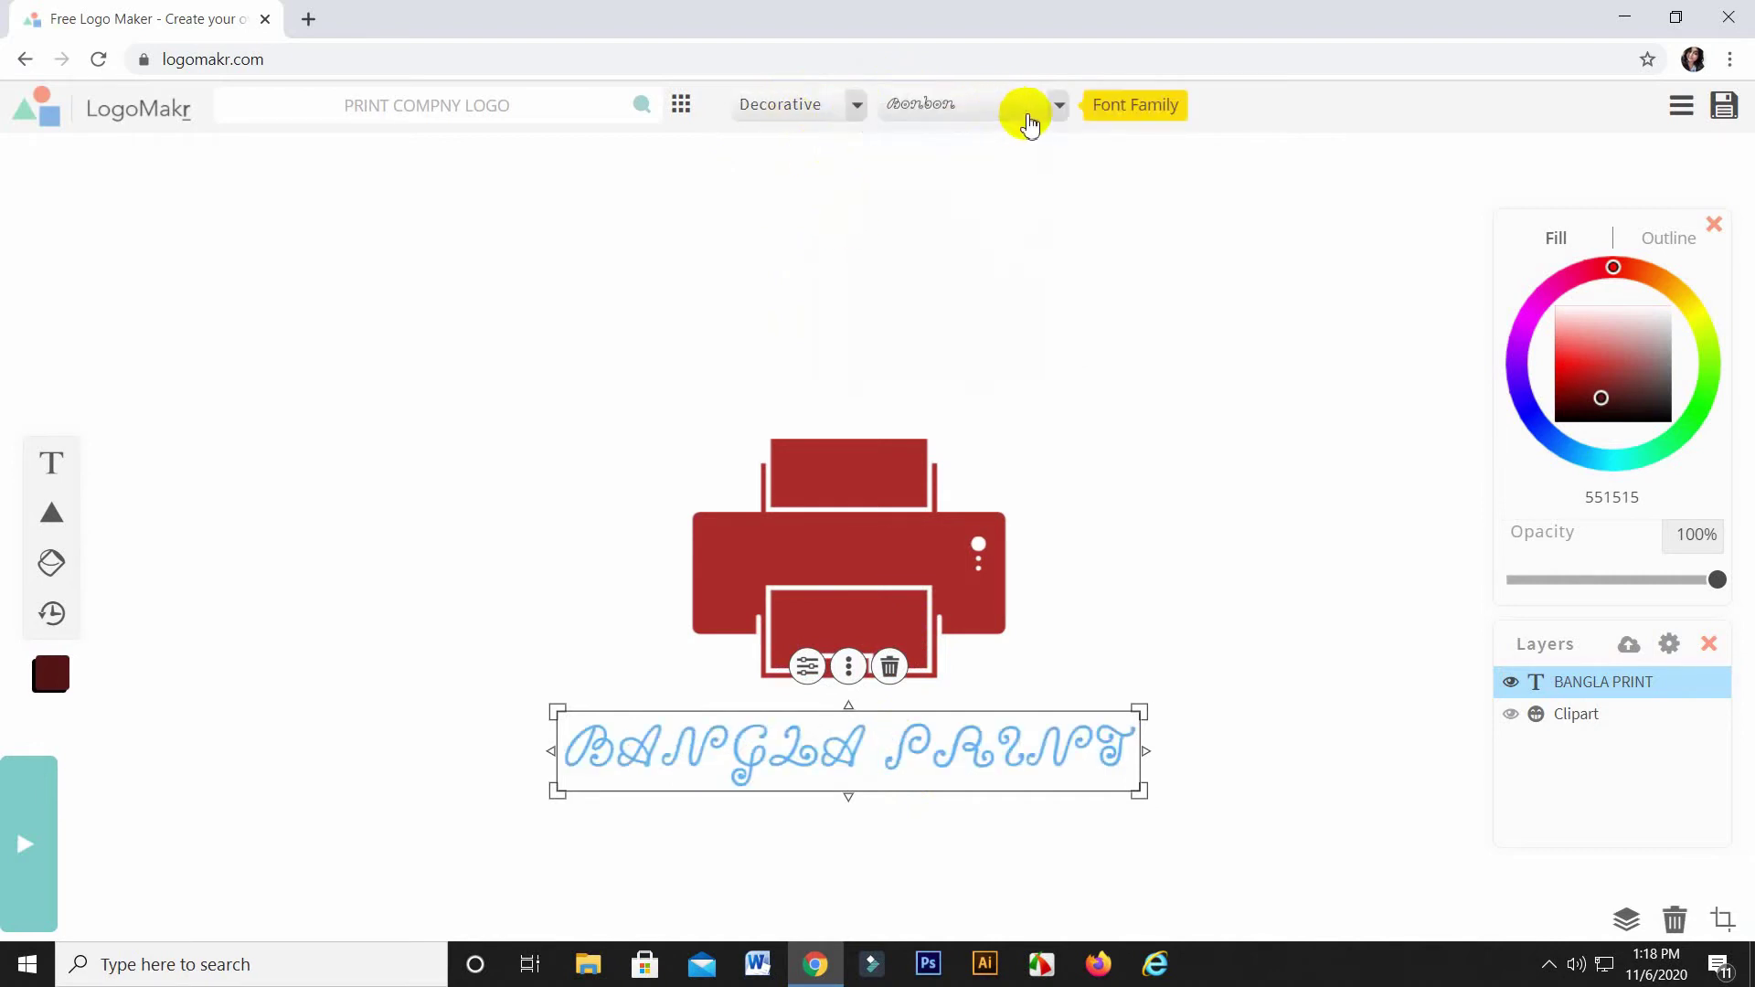
click(1058, 107)
click(1125, 196)
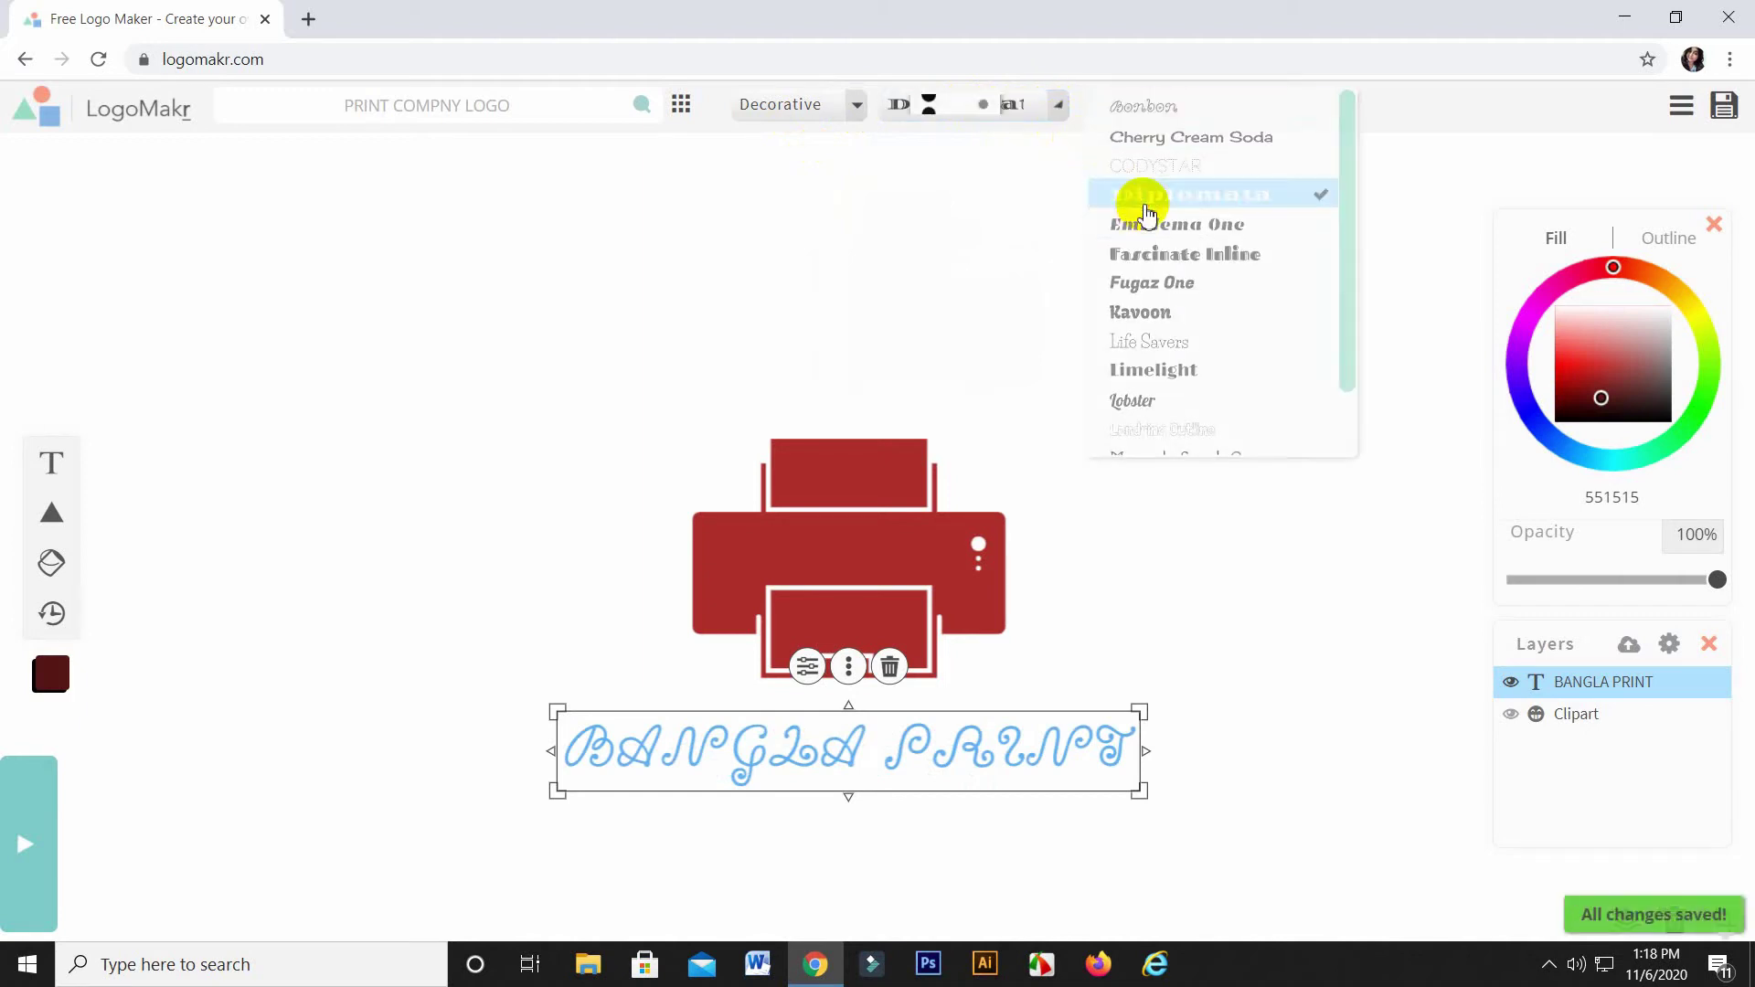
click(859, 107)
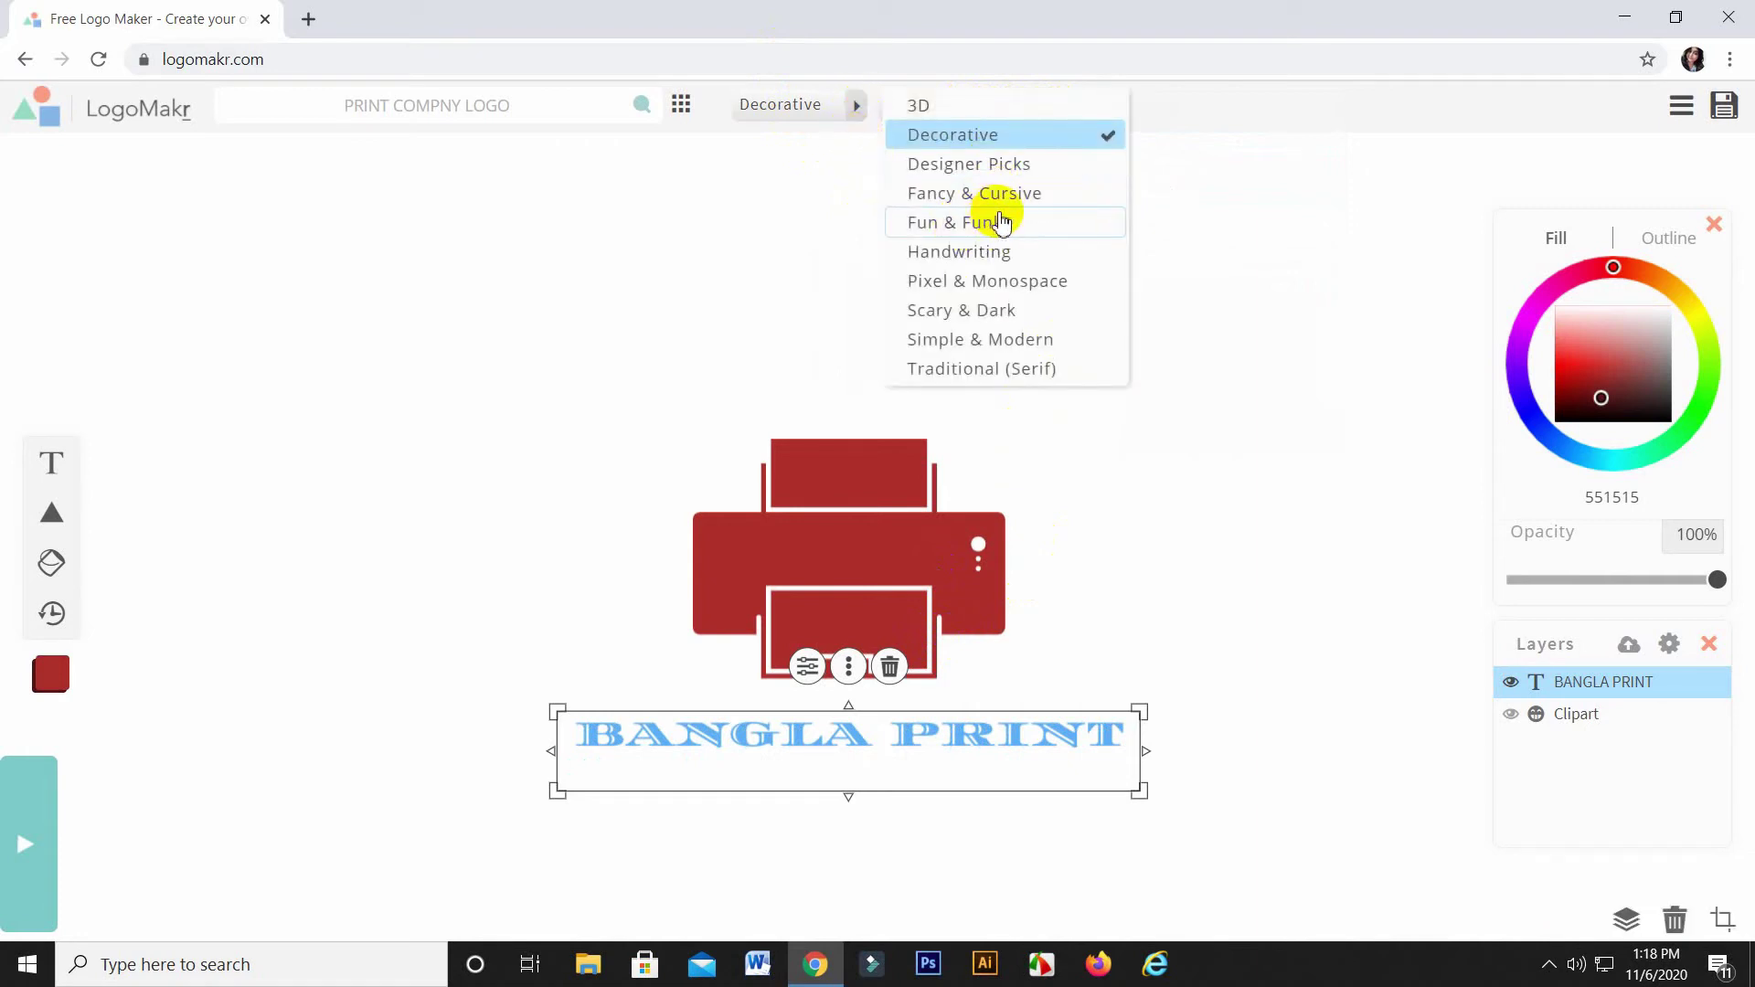
click(977, 225)
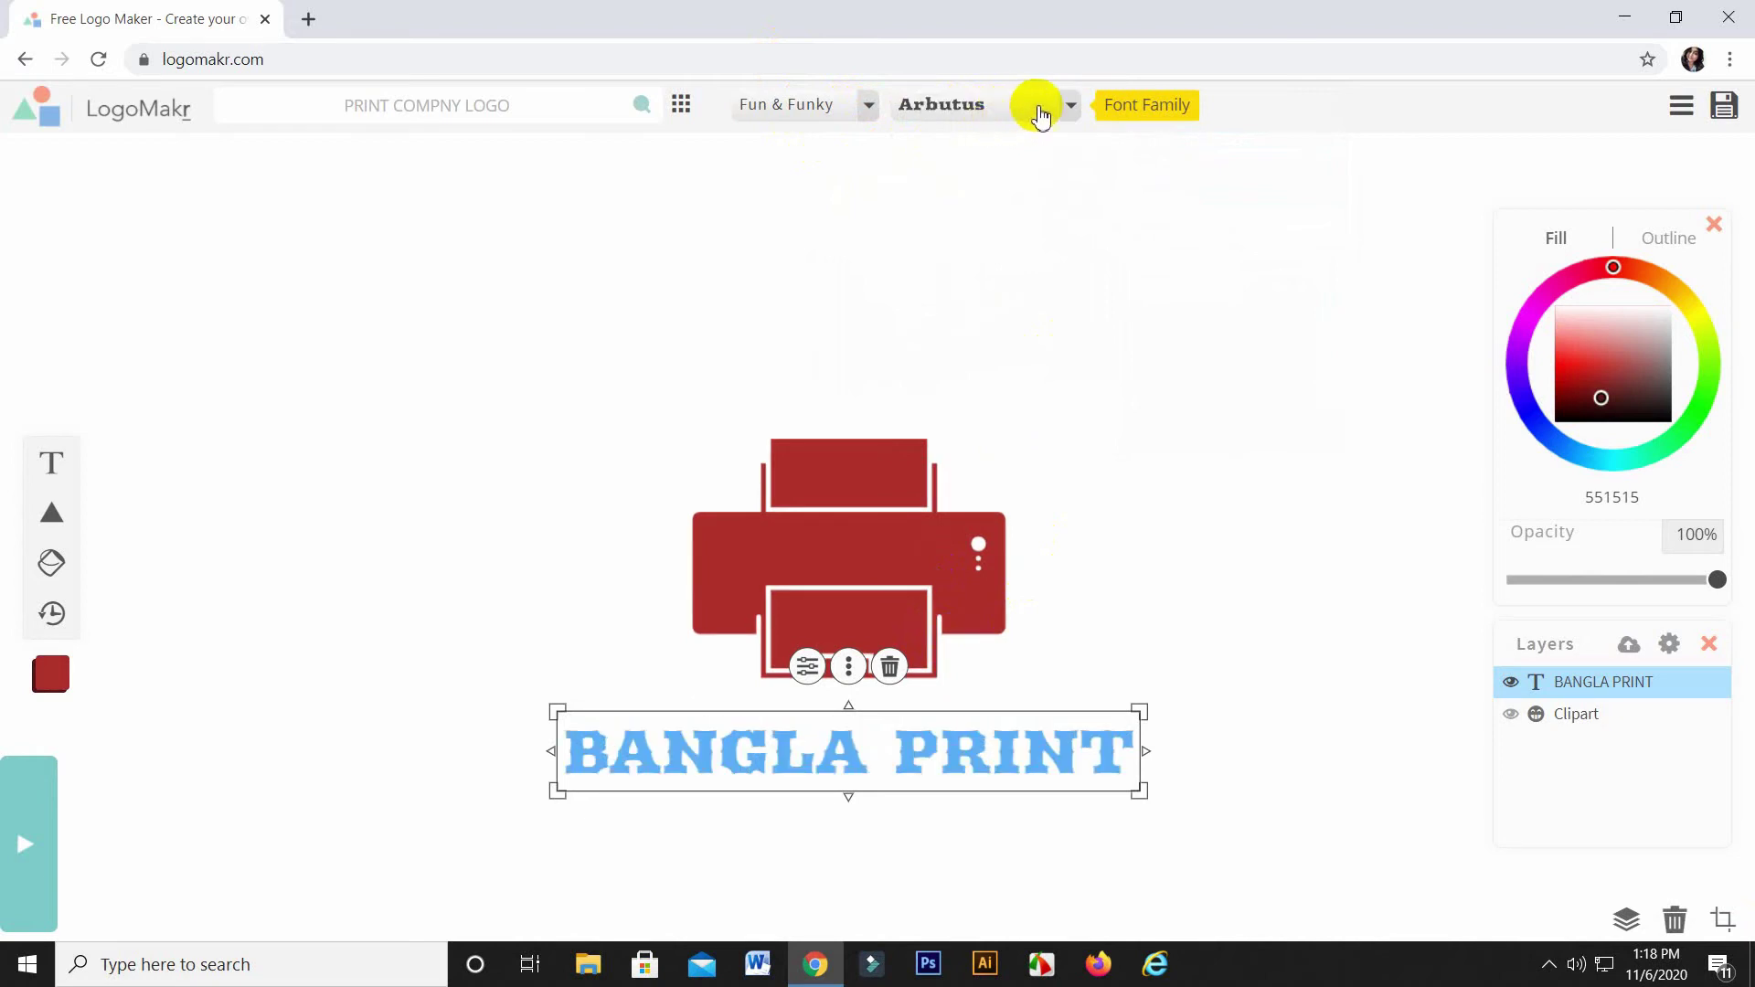
Step: Try Chelsea Market, then set BANGLA PRINT in the Fun & Funky font Ranchers
click(1072, 110)
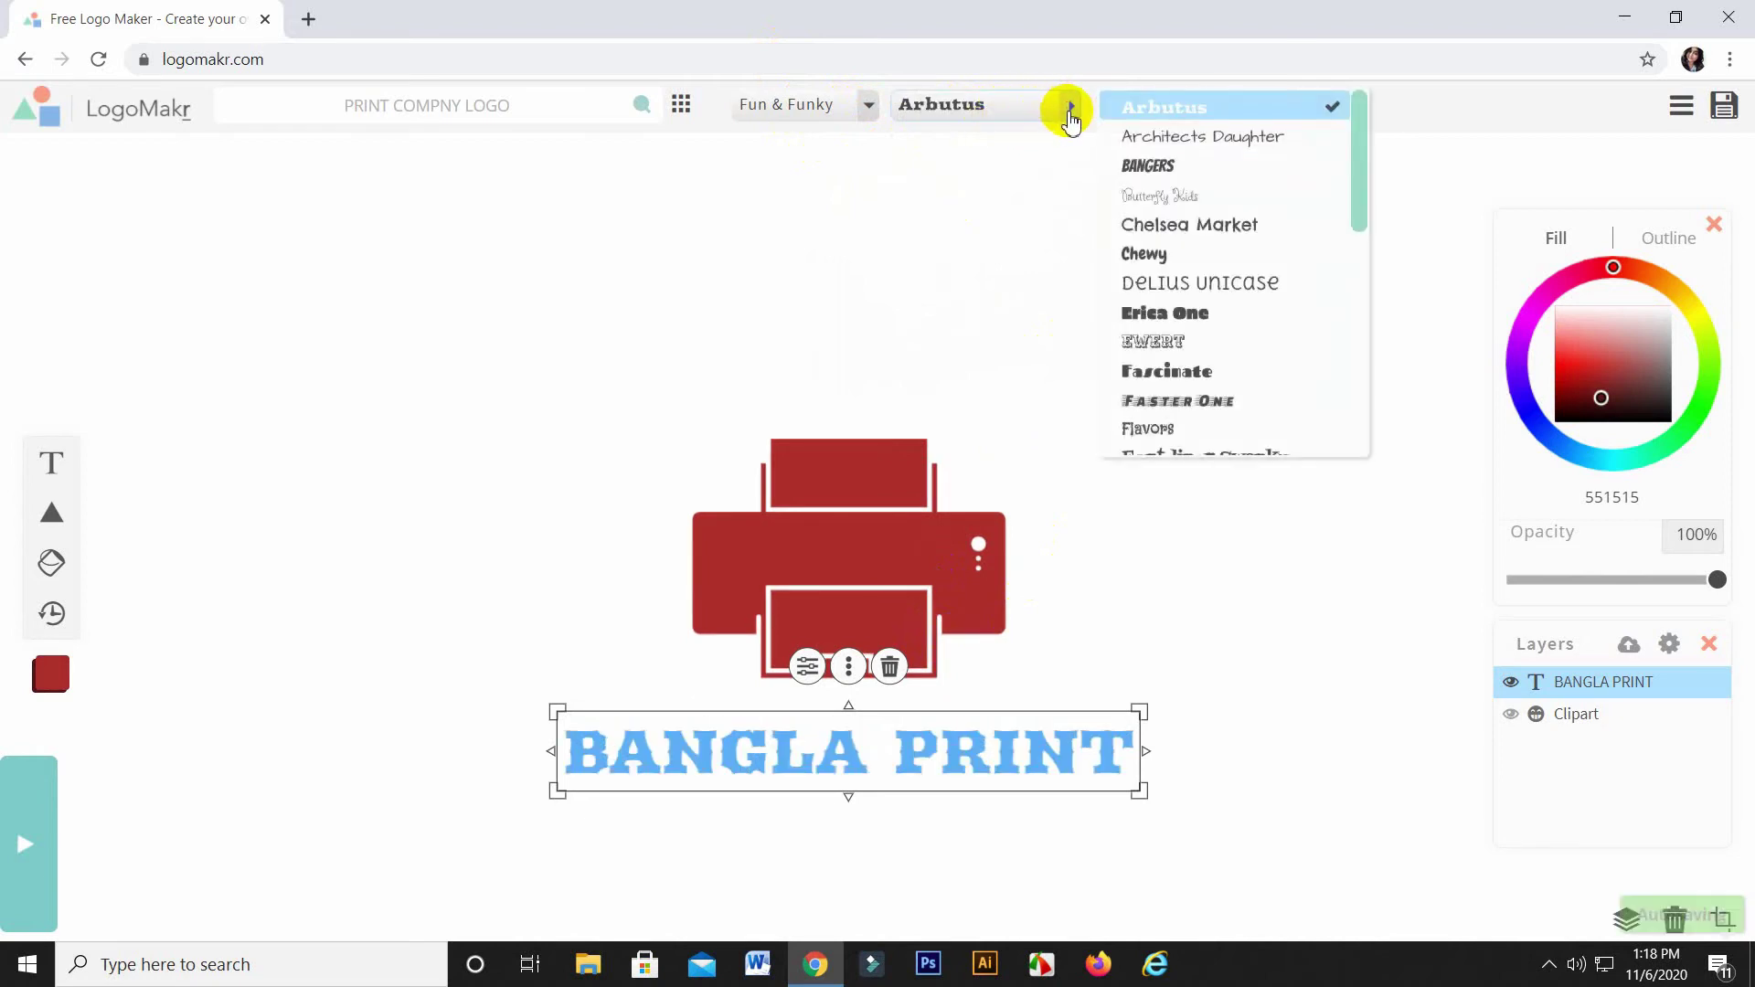
click(1180, 236)
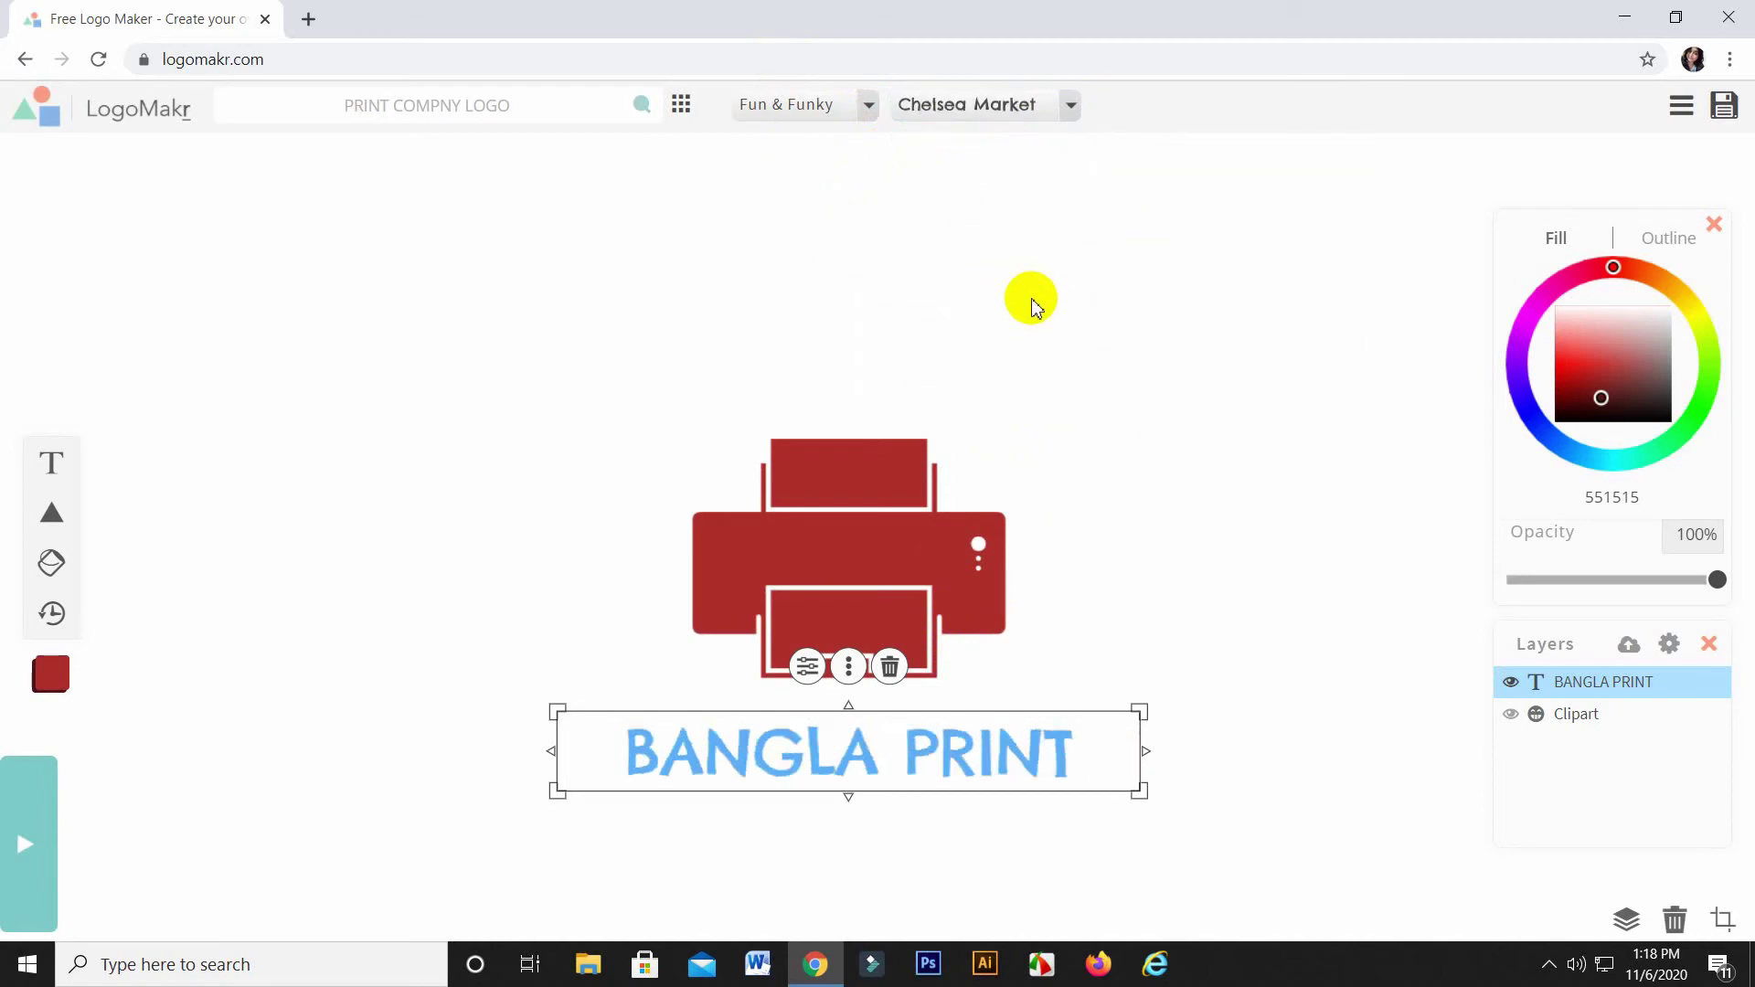
click(1070, 105)
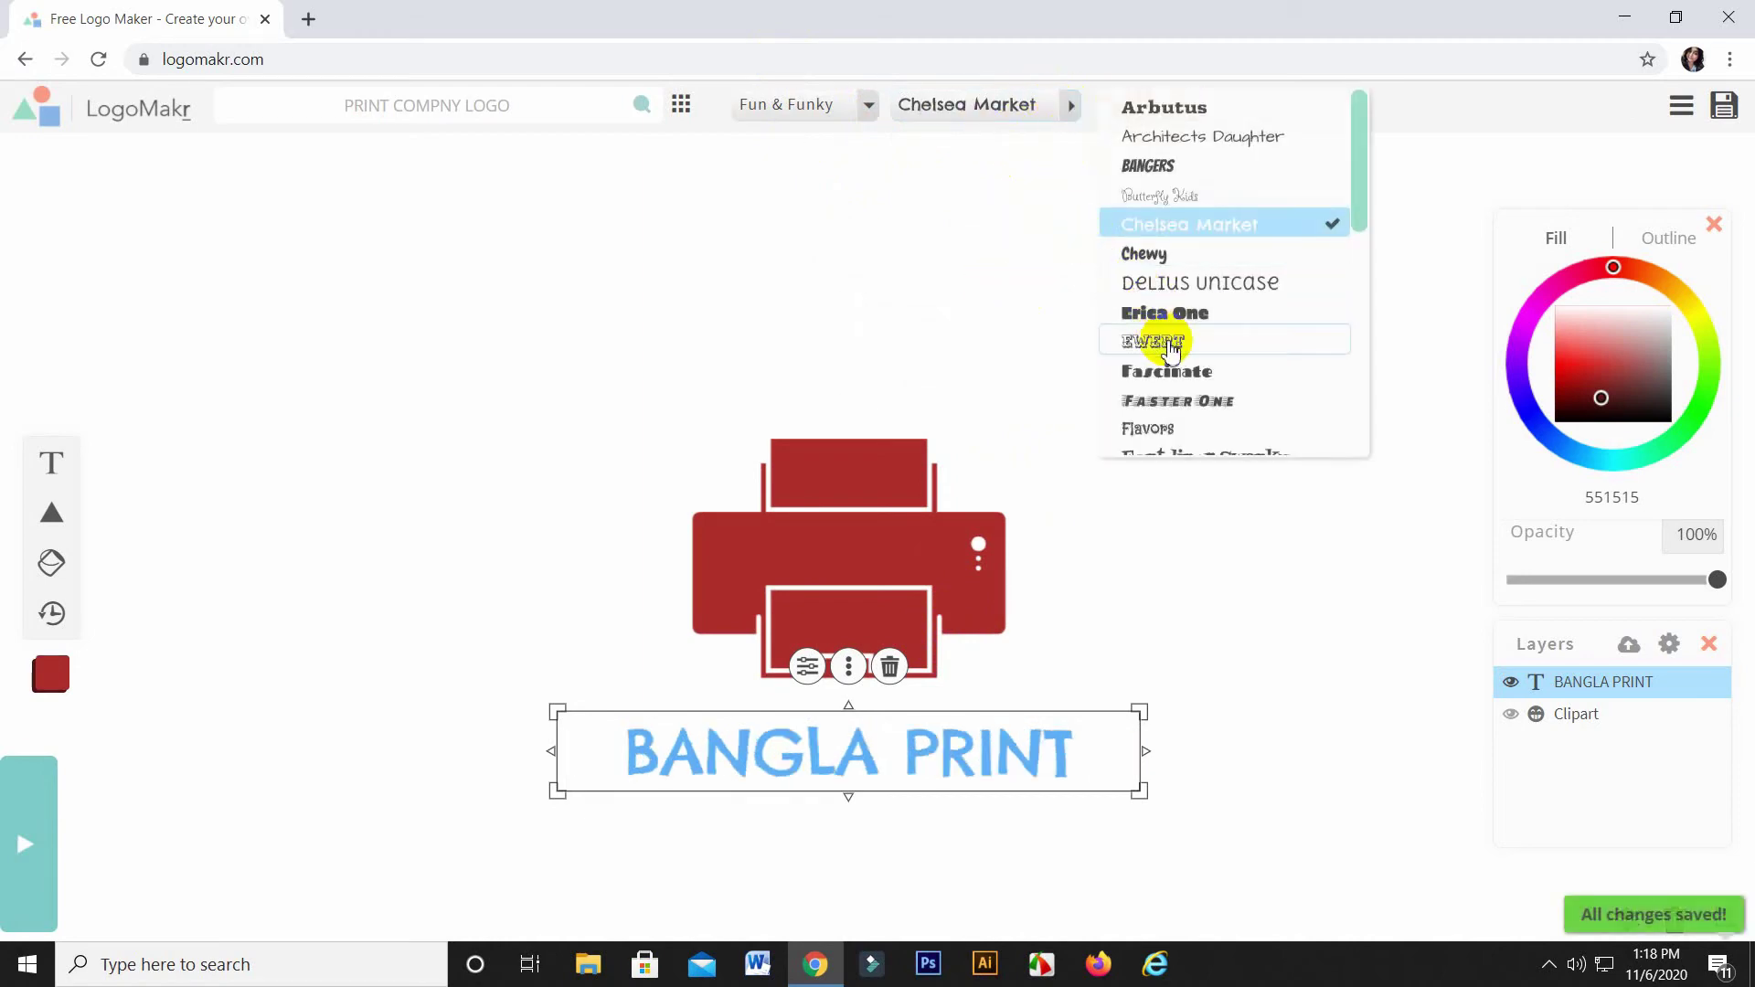
scroll(1182, 327, down, 3)
scroll(1182, 326, down, 5)
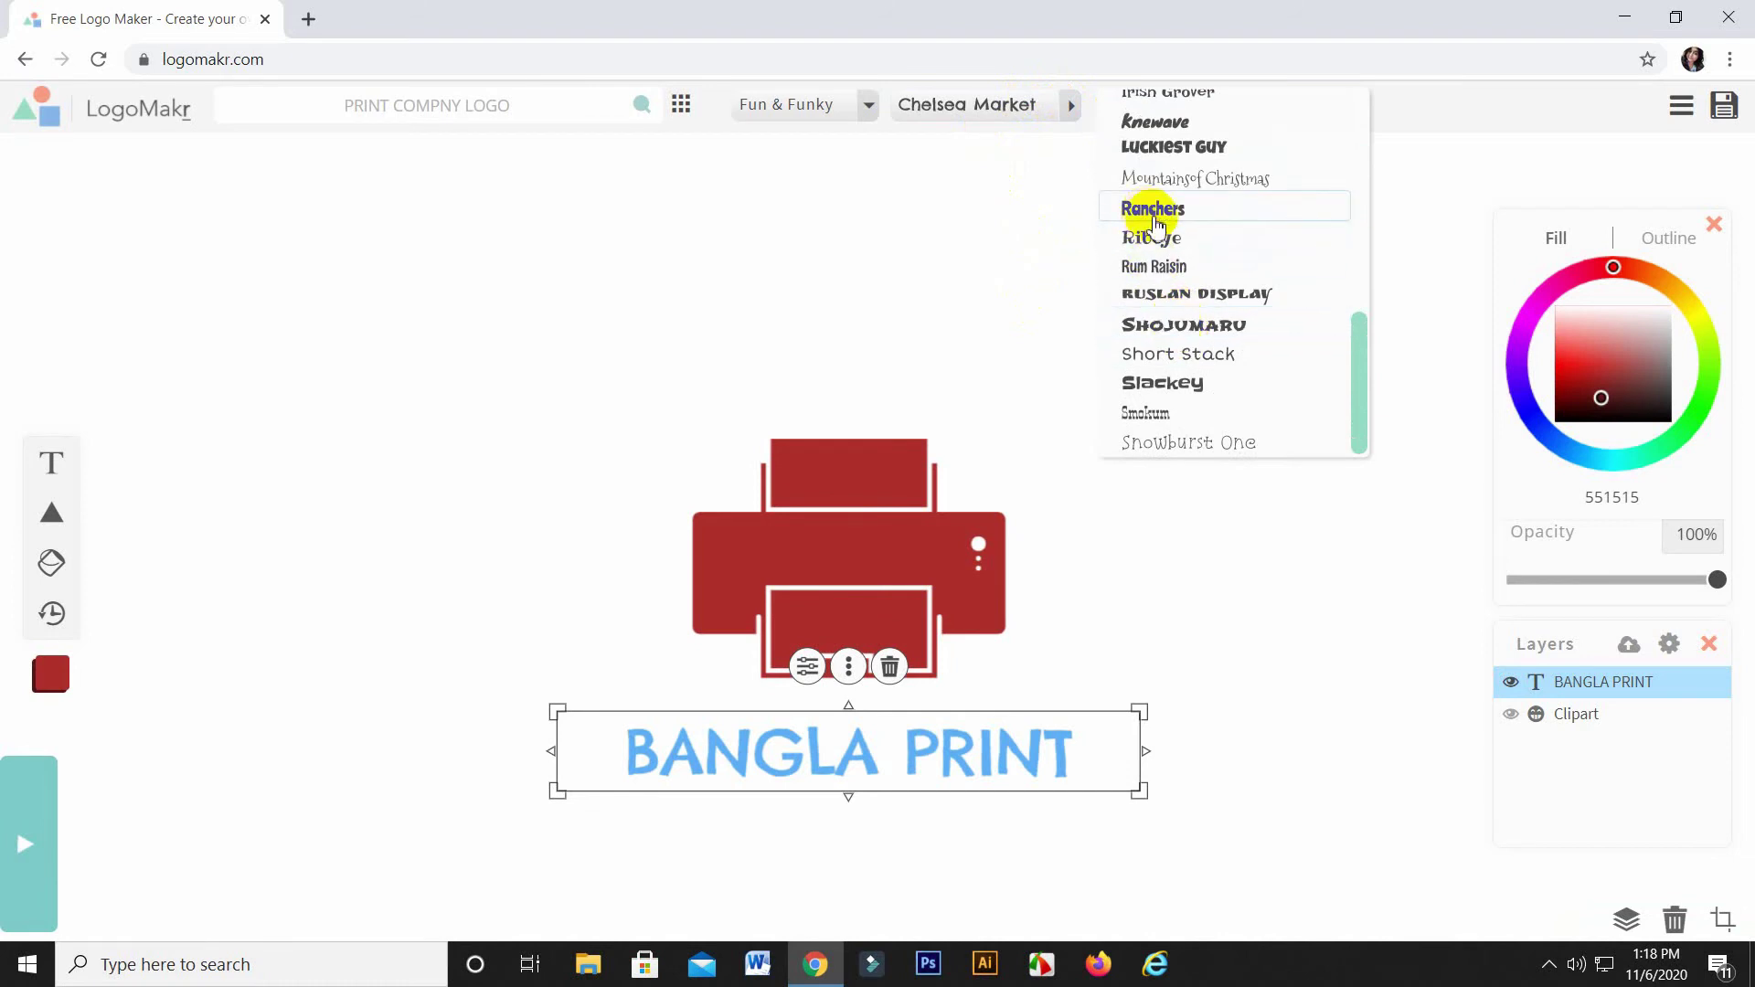
click(1152, 209)
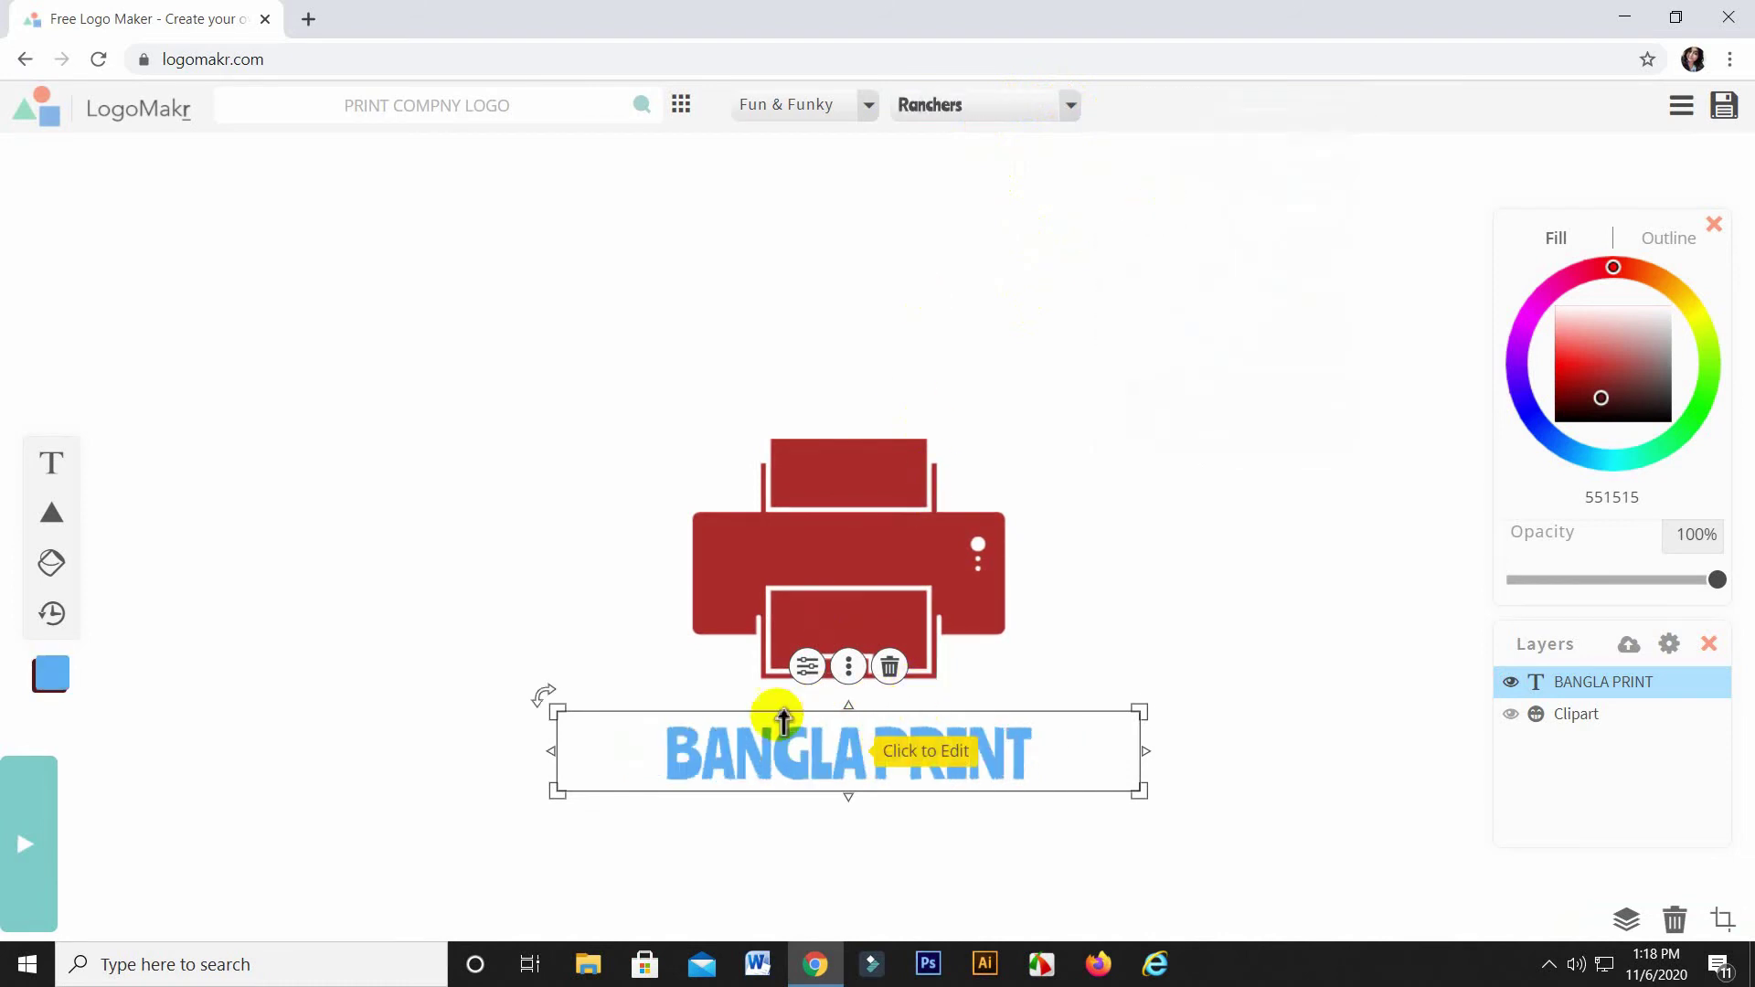
click(1070, 105)
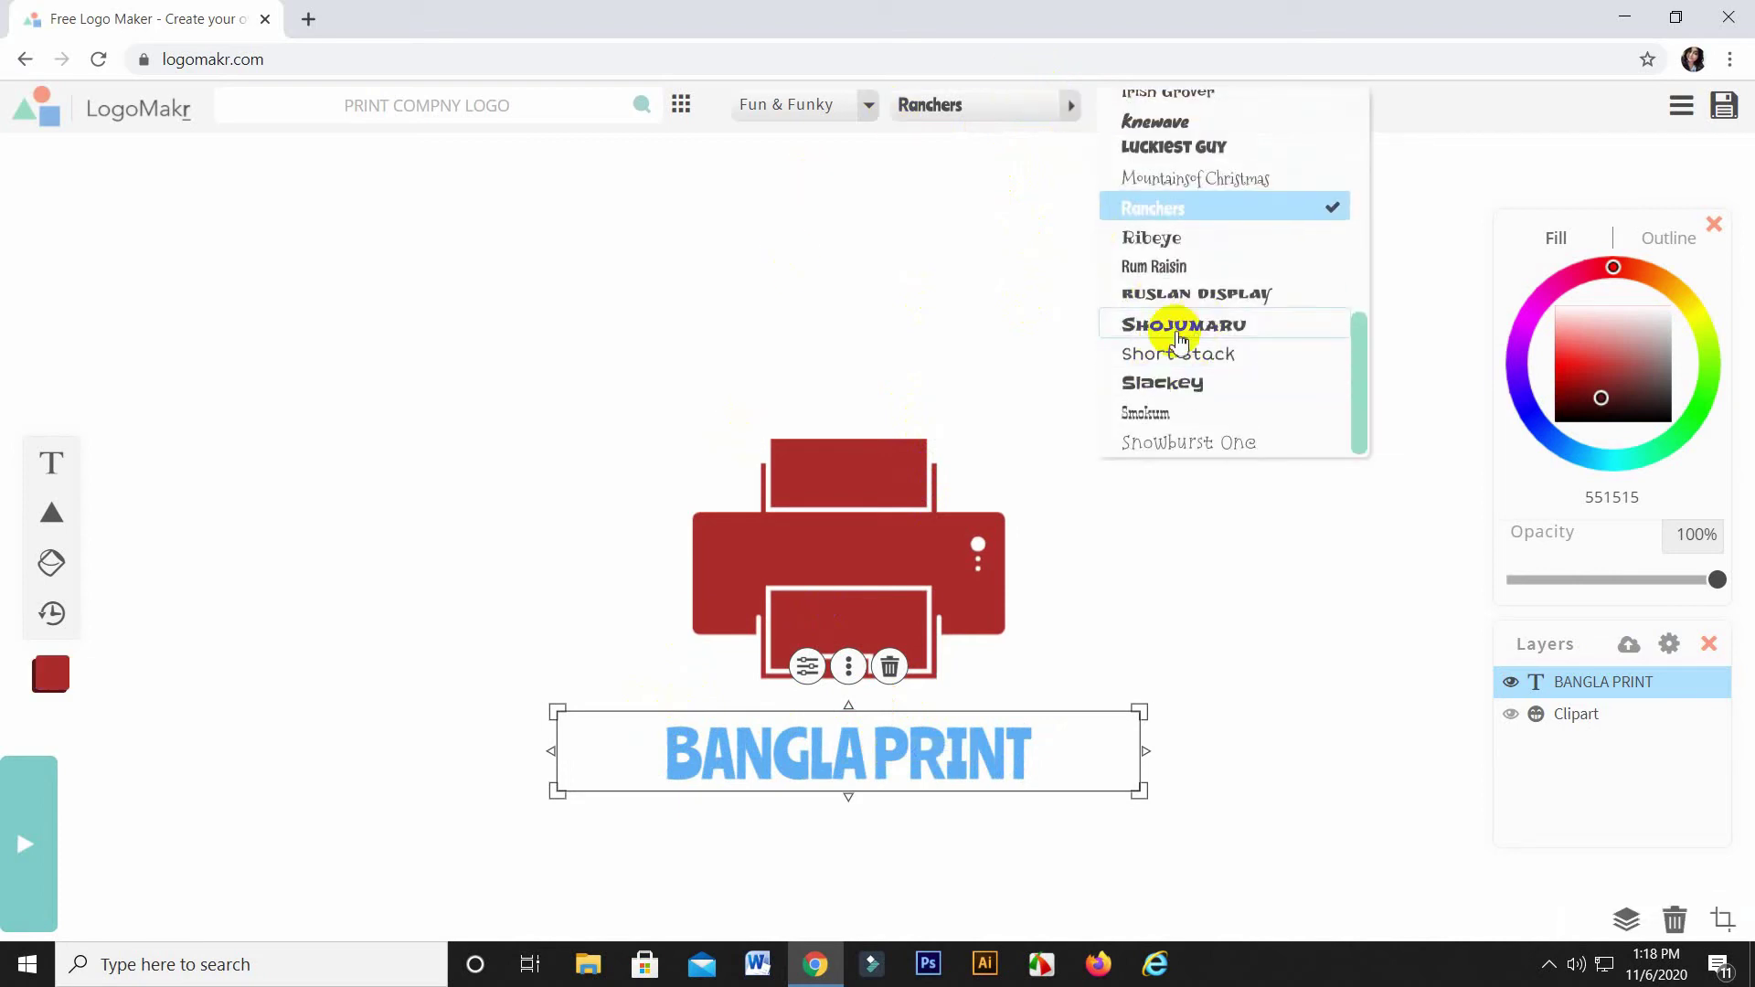
click(874, 110)
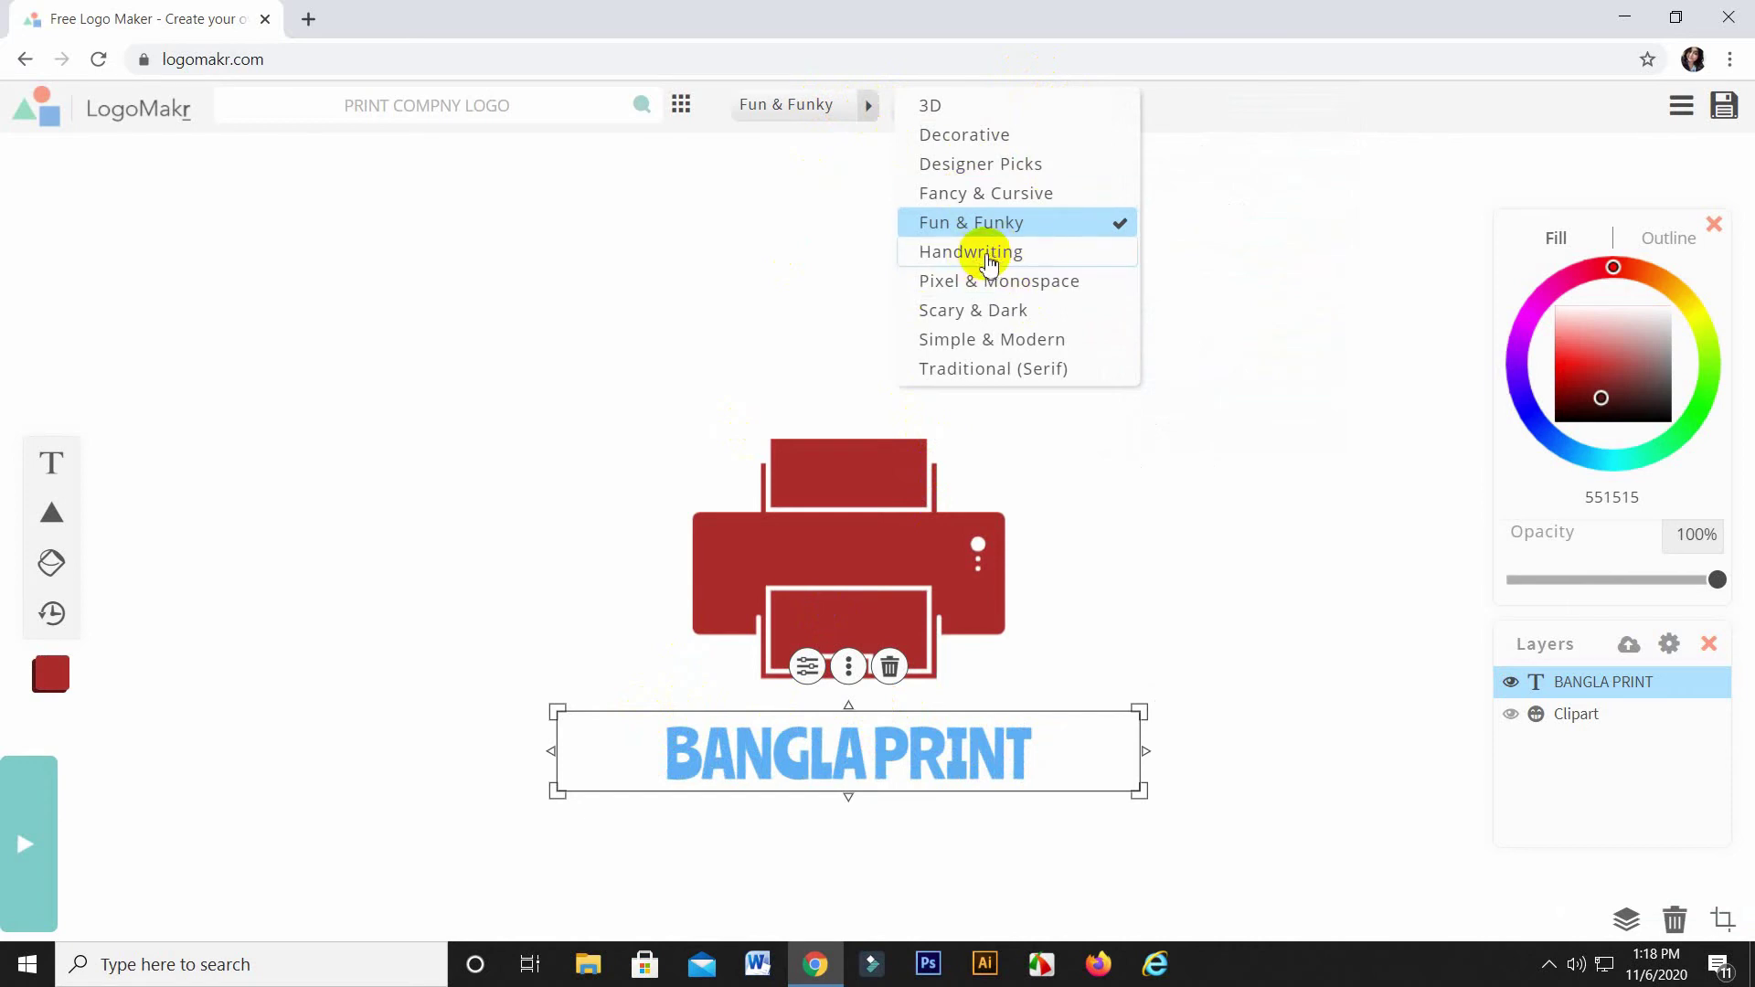
Step: Set BANGLA PRINT in the Lemon font from the Handwriting category
click(990, 256)
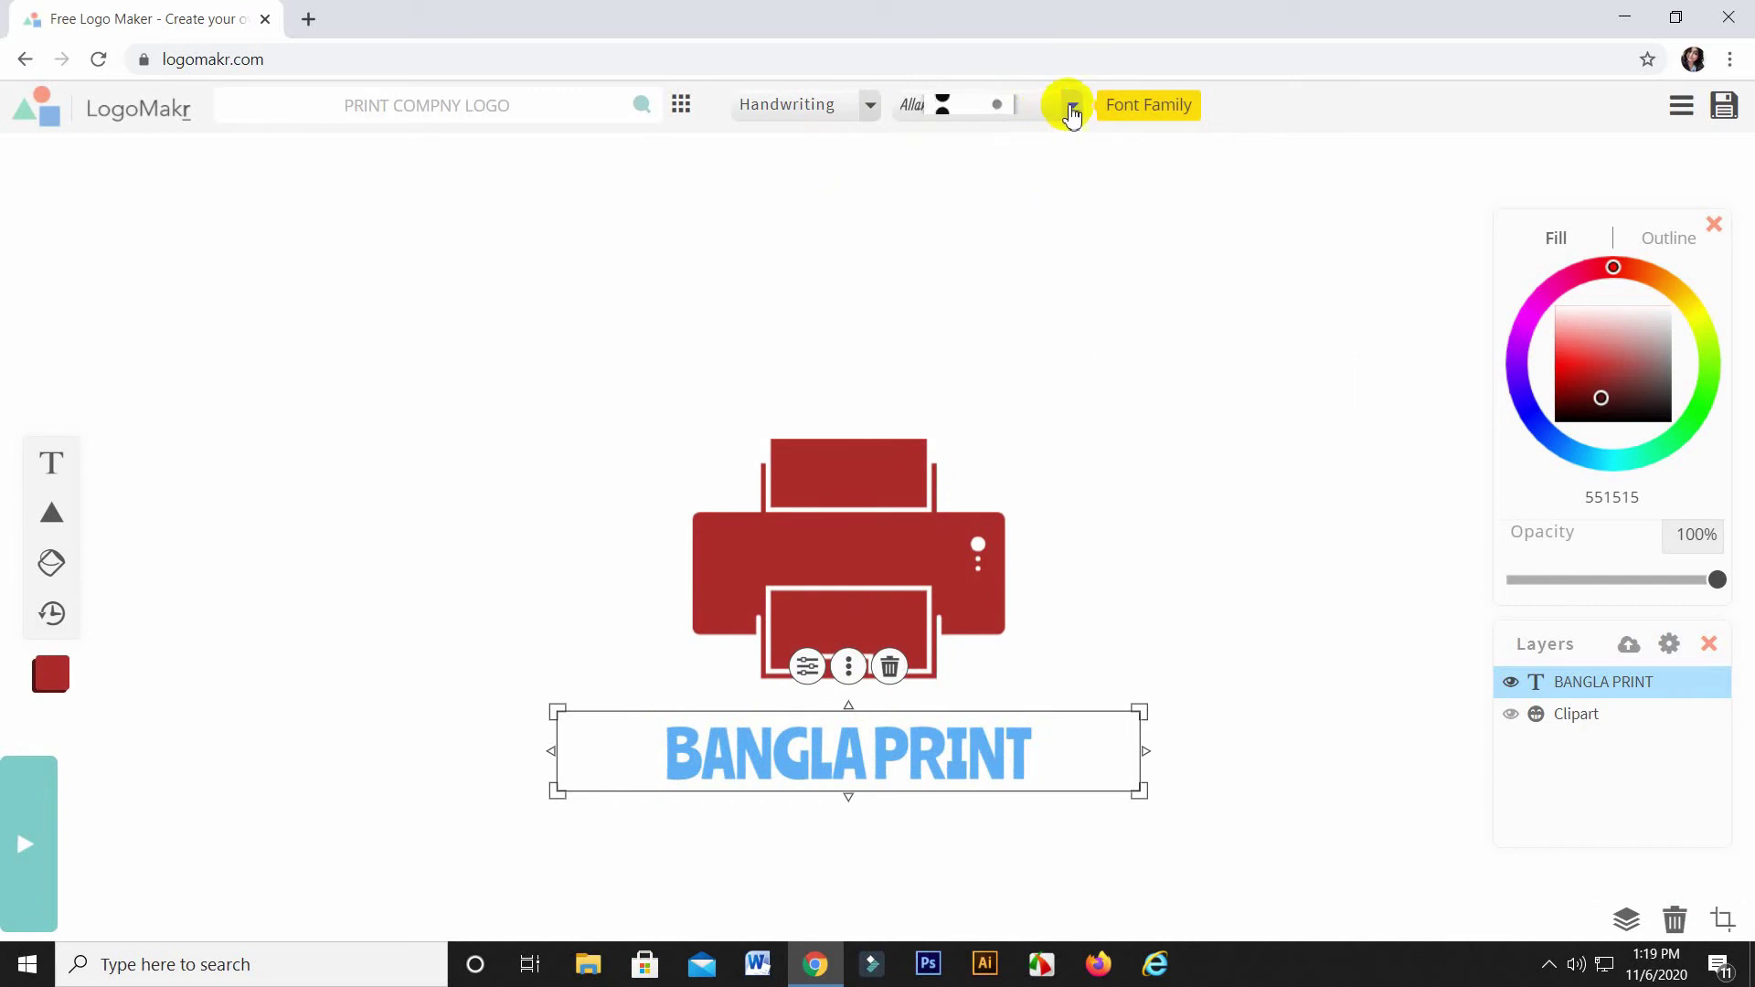
click(1074, 108)
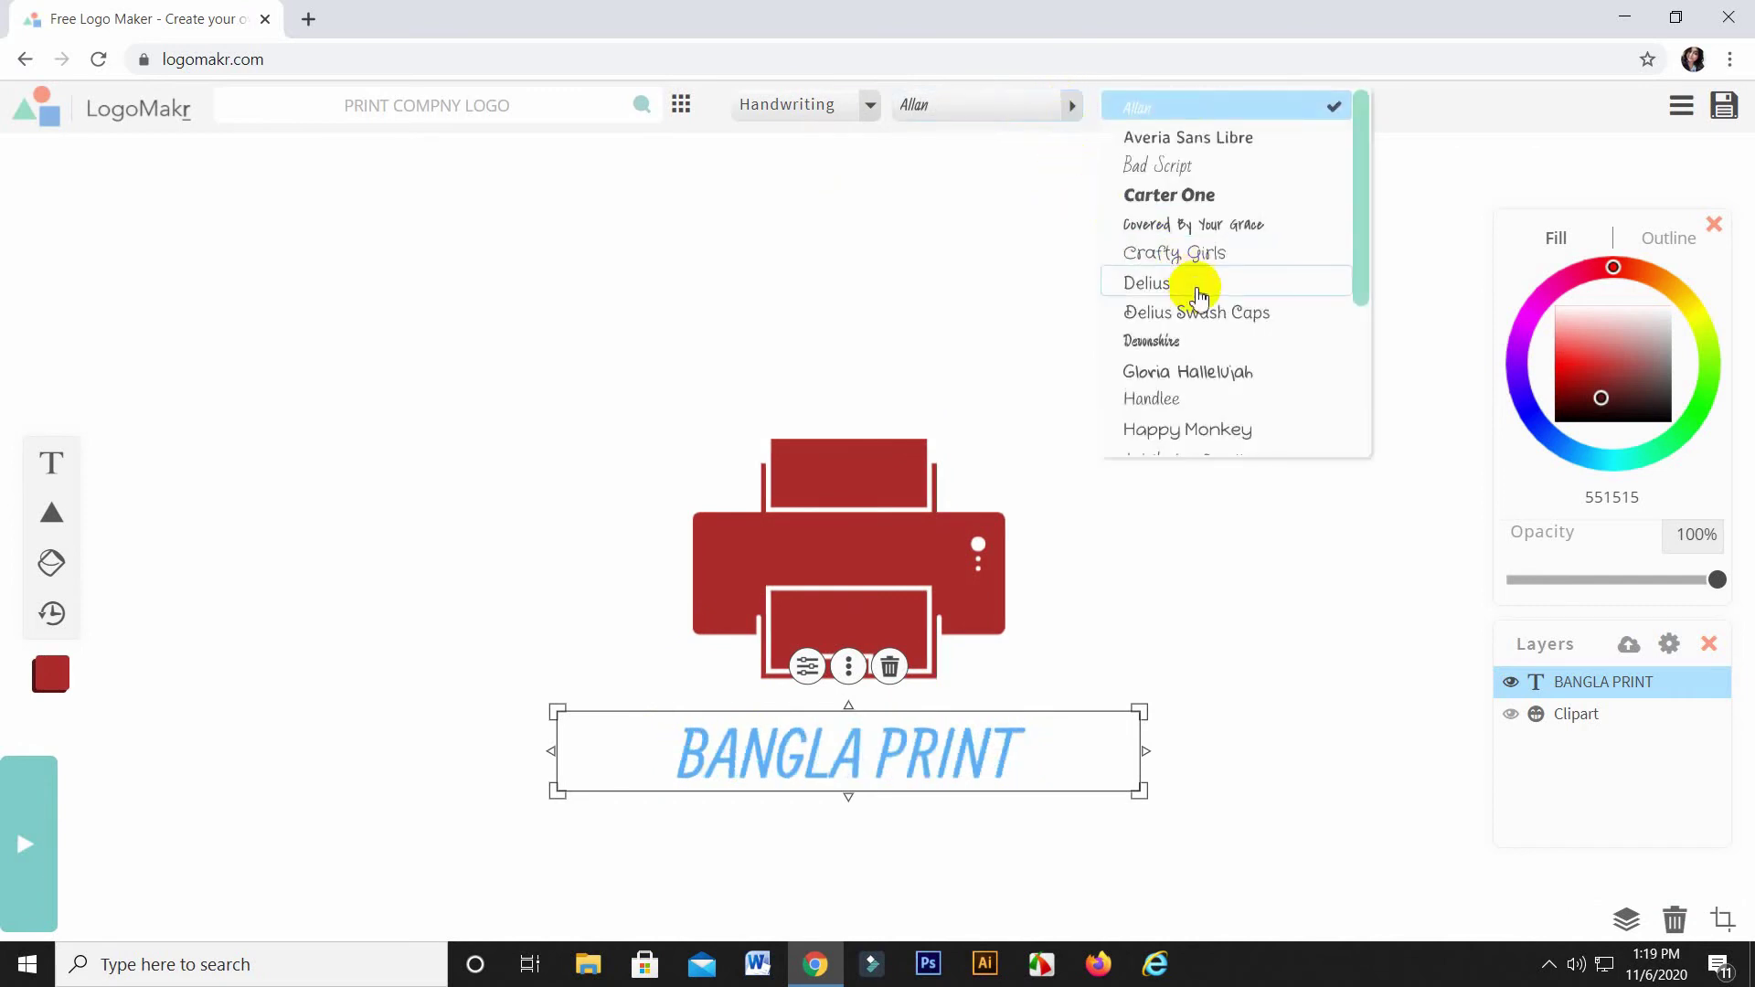
scroll(1184, 292, down, 3)
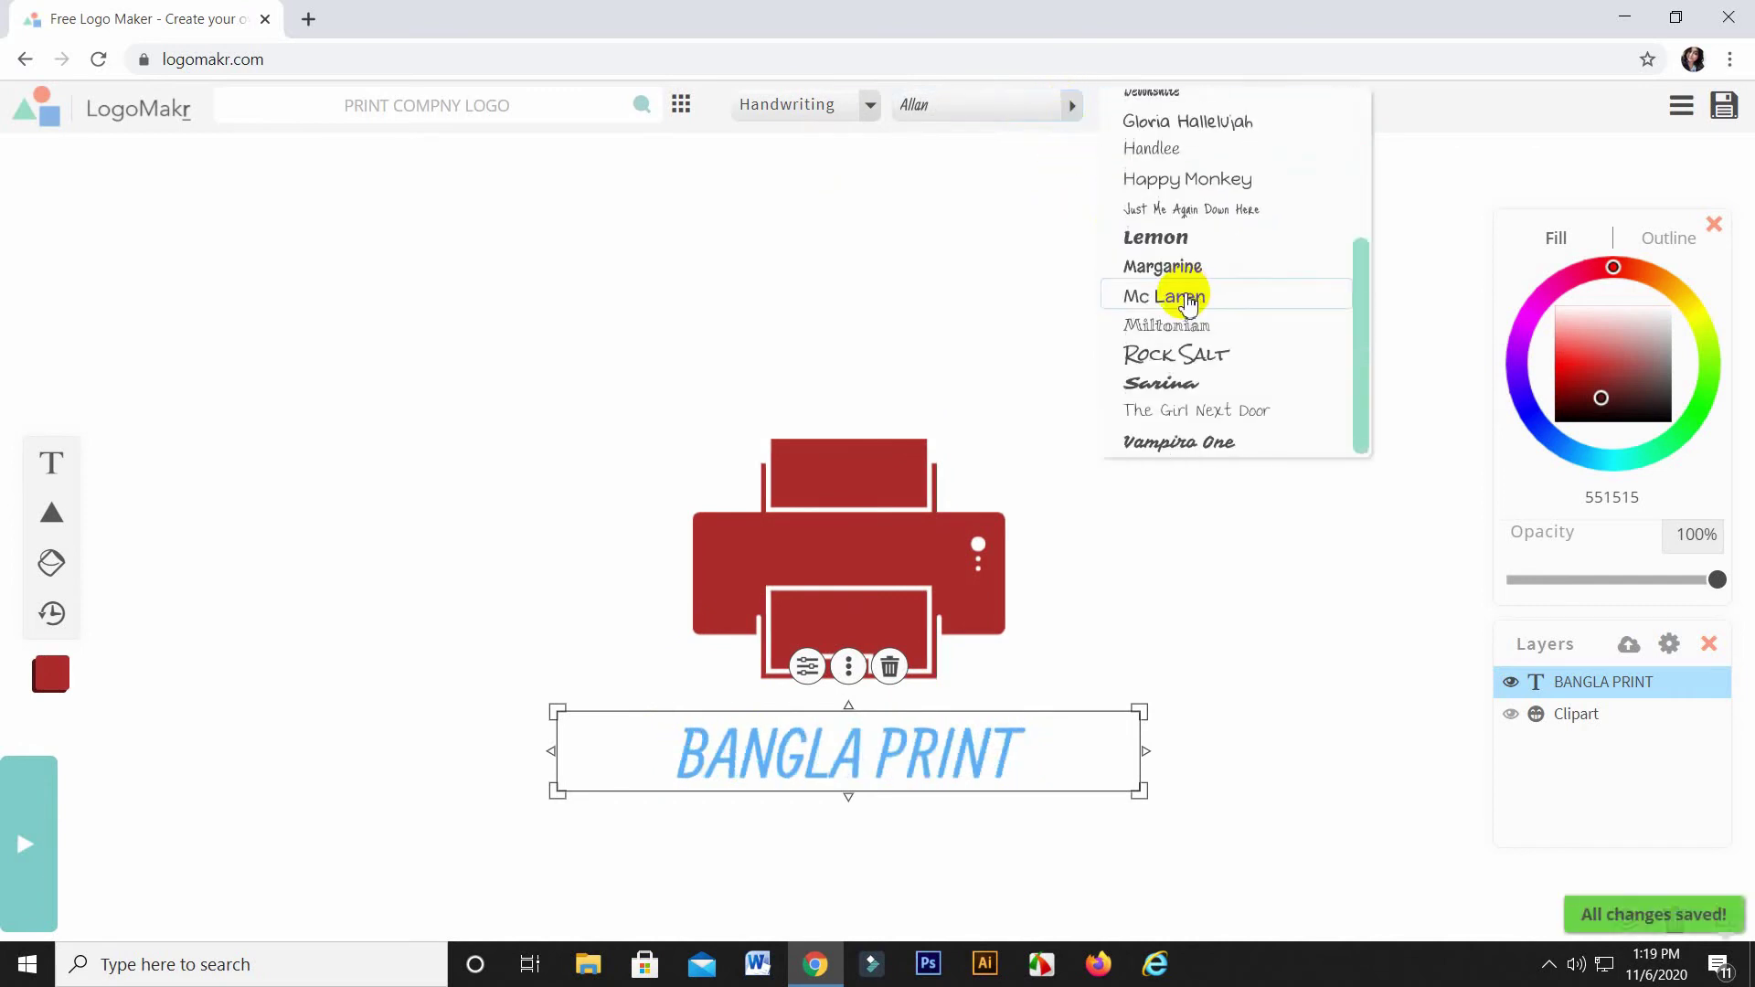
click(1159, 236)
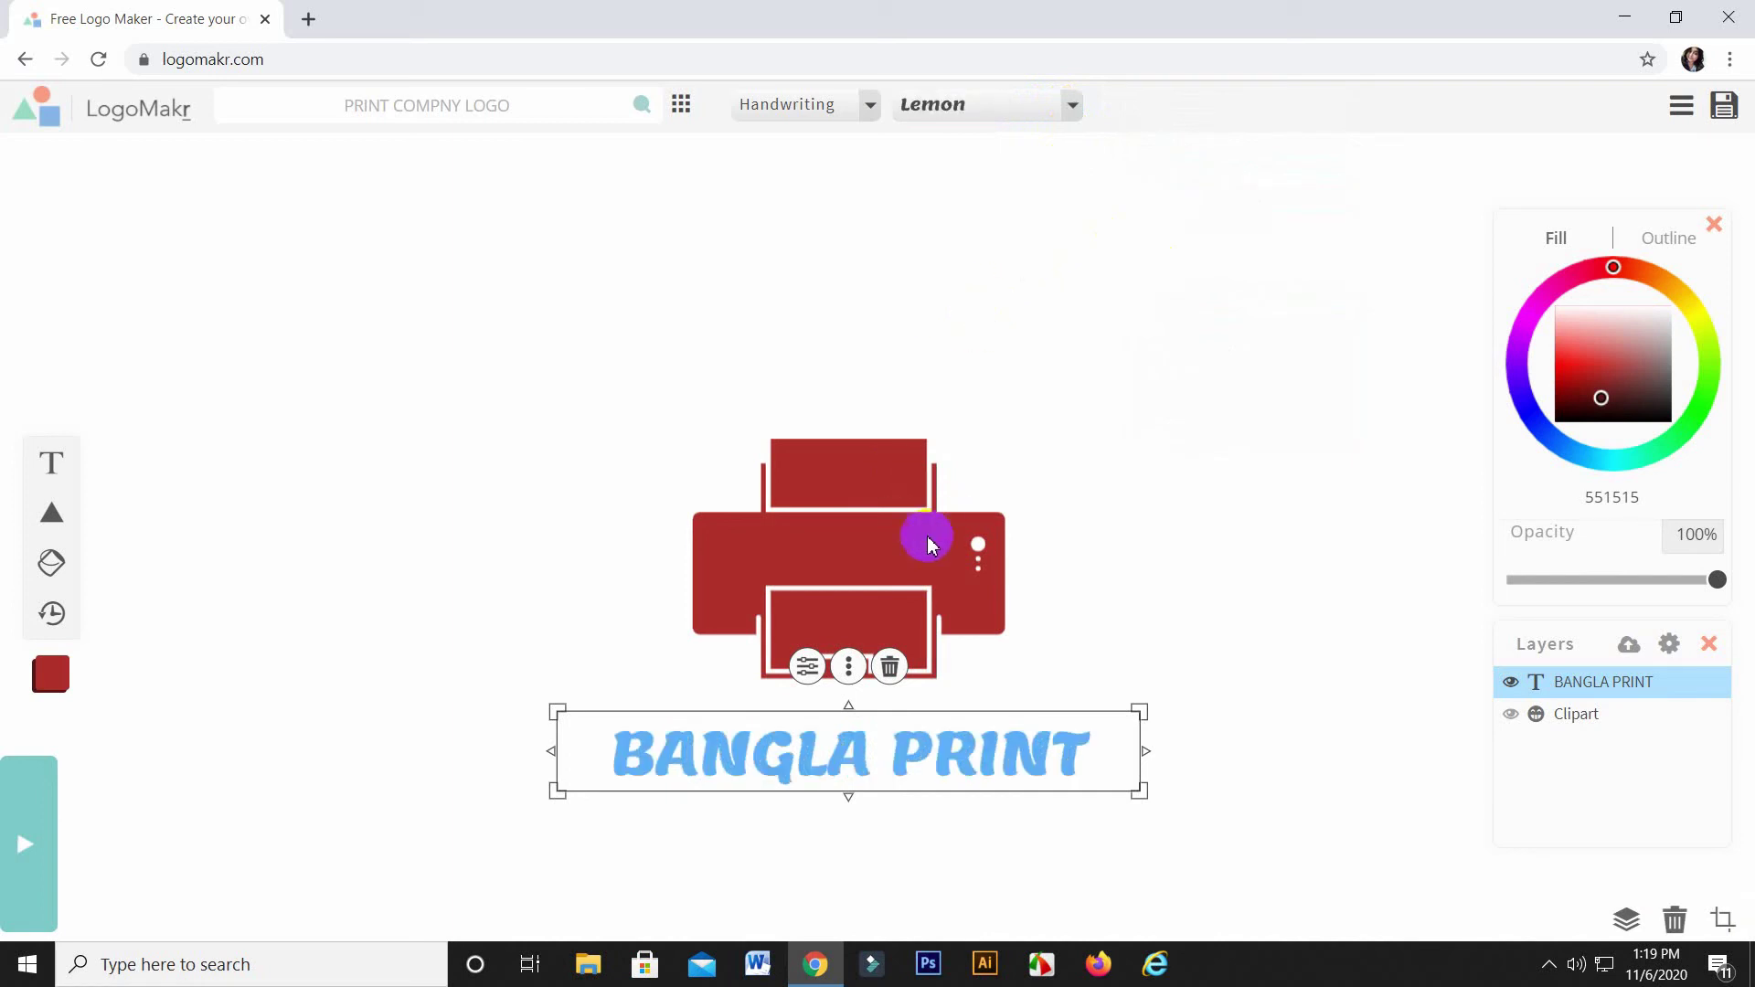
Step: Recolour the BANGLA PRINT text bright red, then reselect the printer icon
click(955, 753)
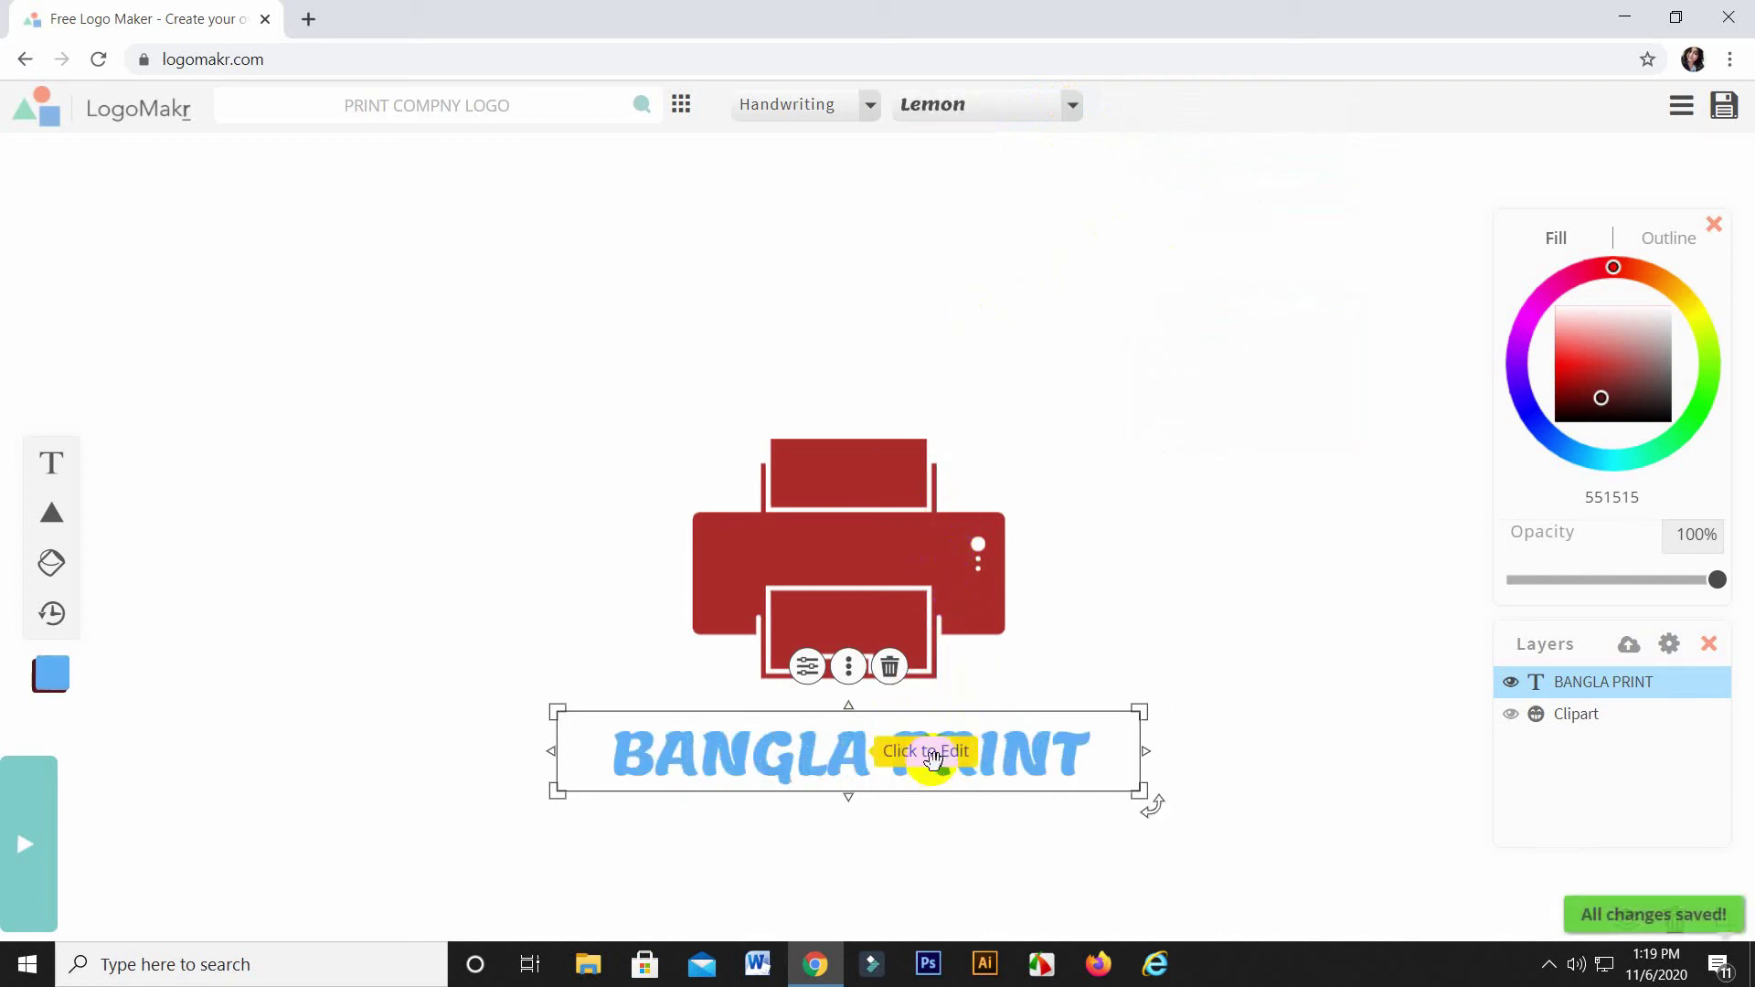
drag(1600, 435, 1580, 342)
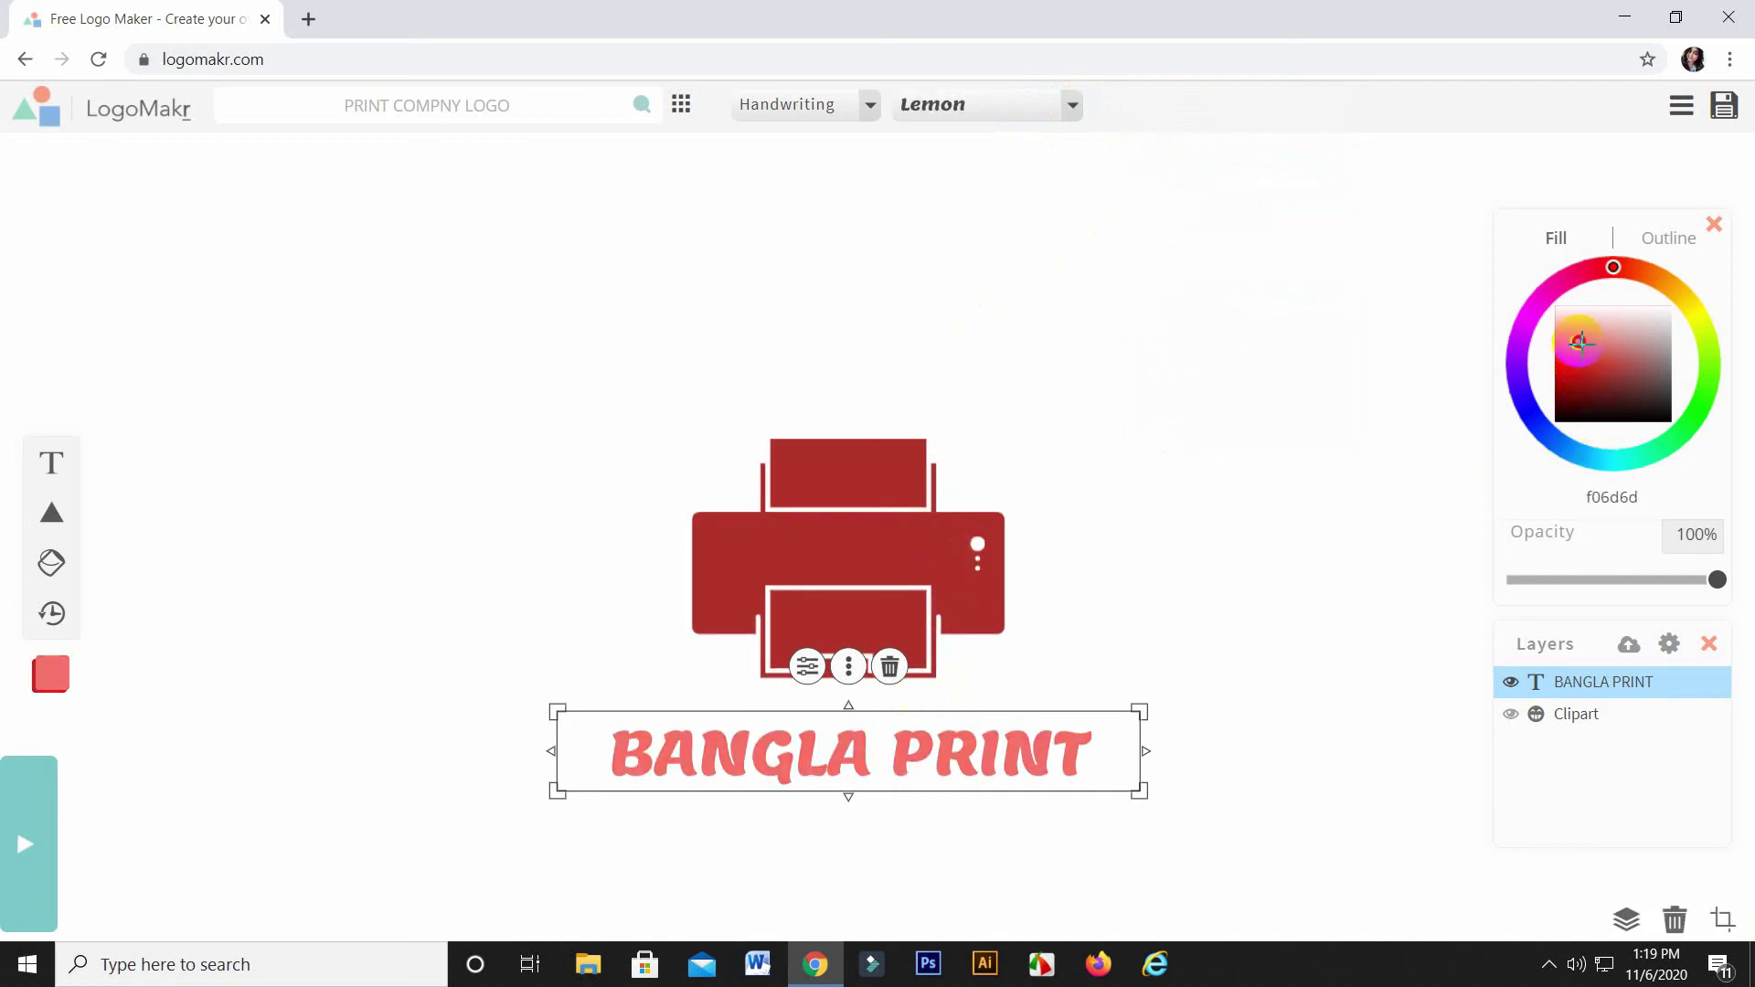
click(1567, 362)
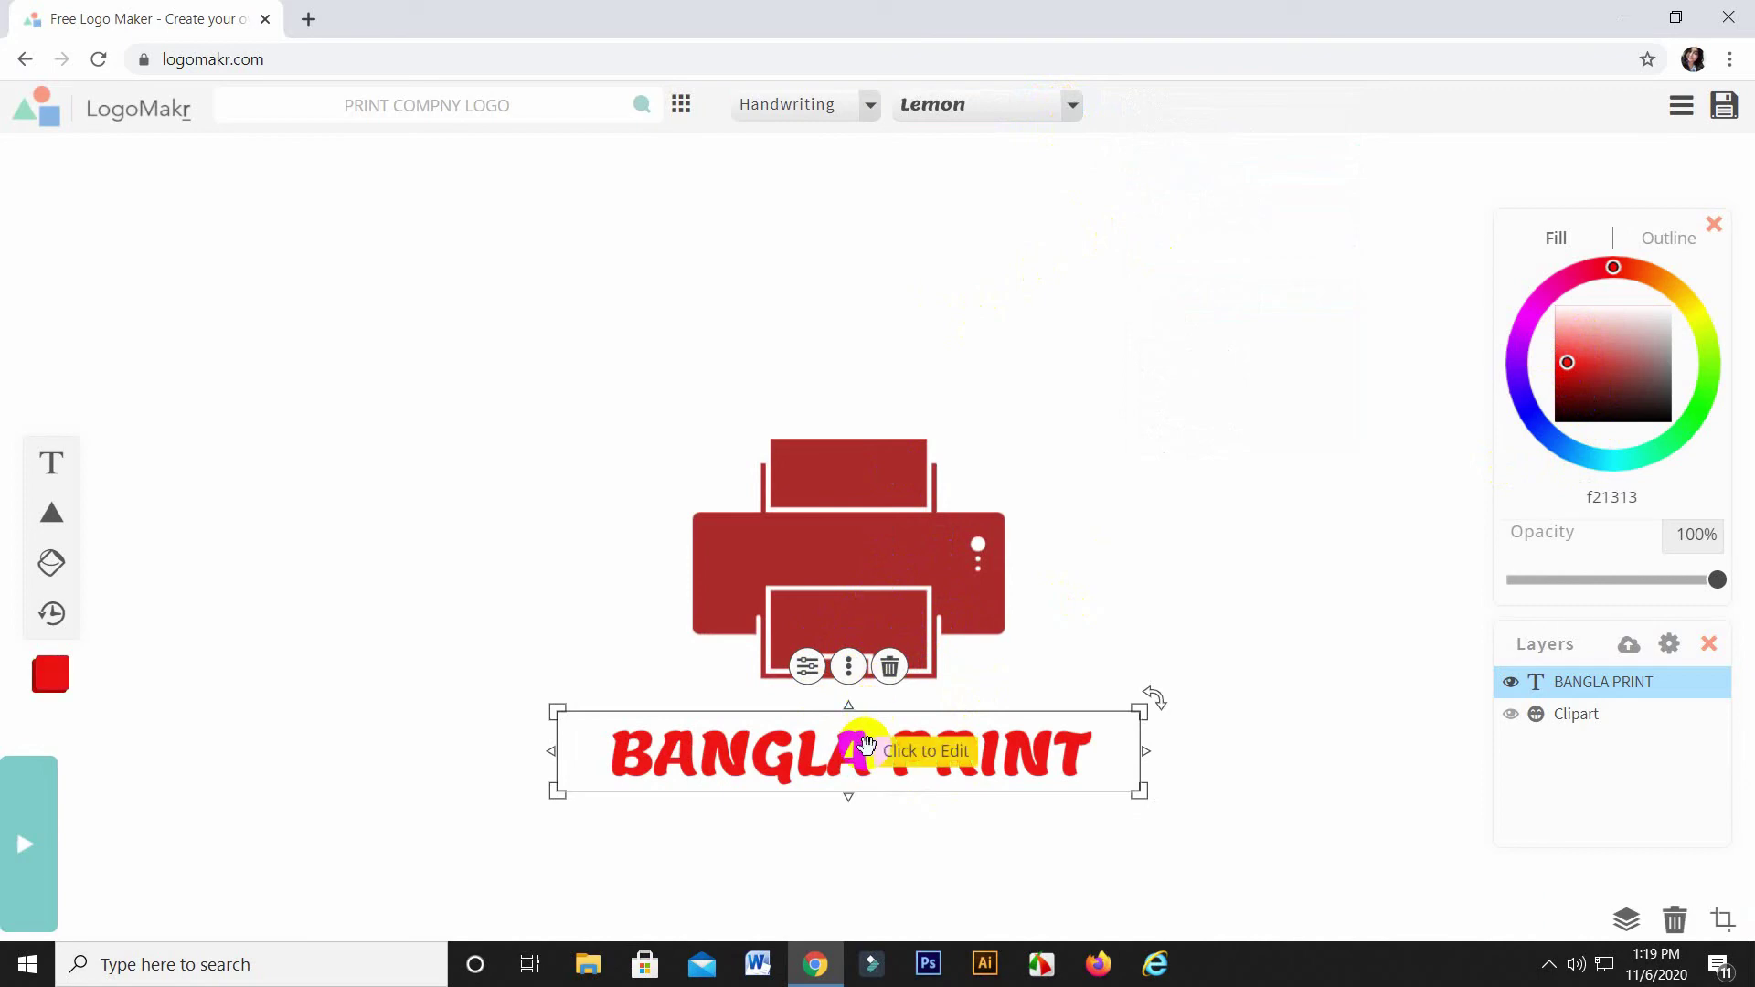
click(820, 549)
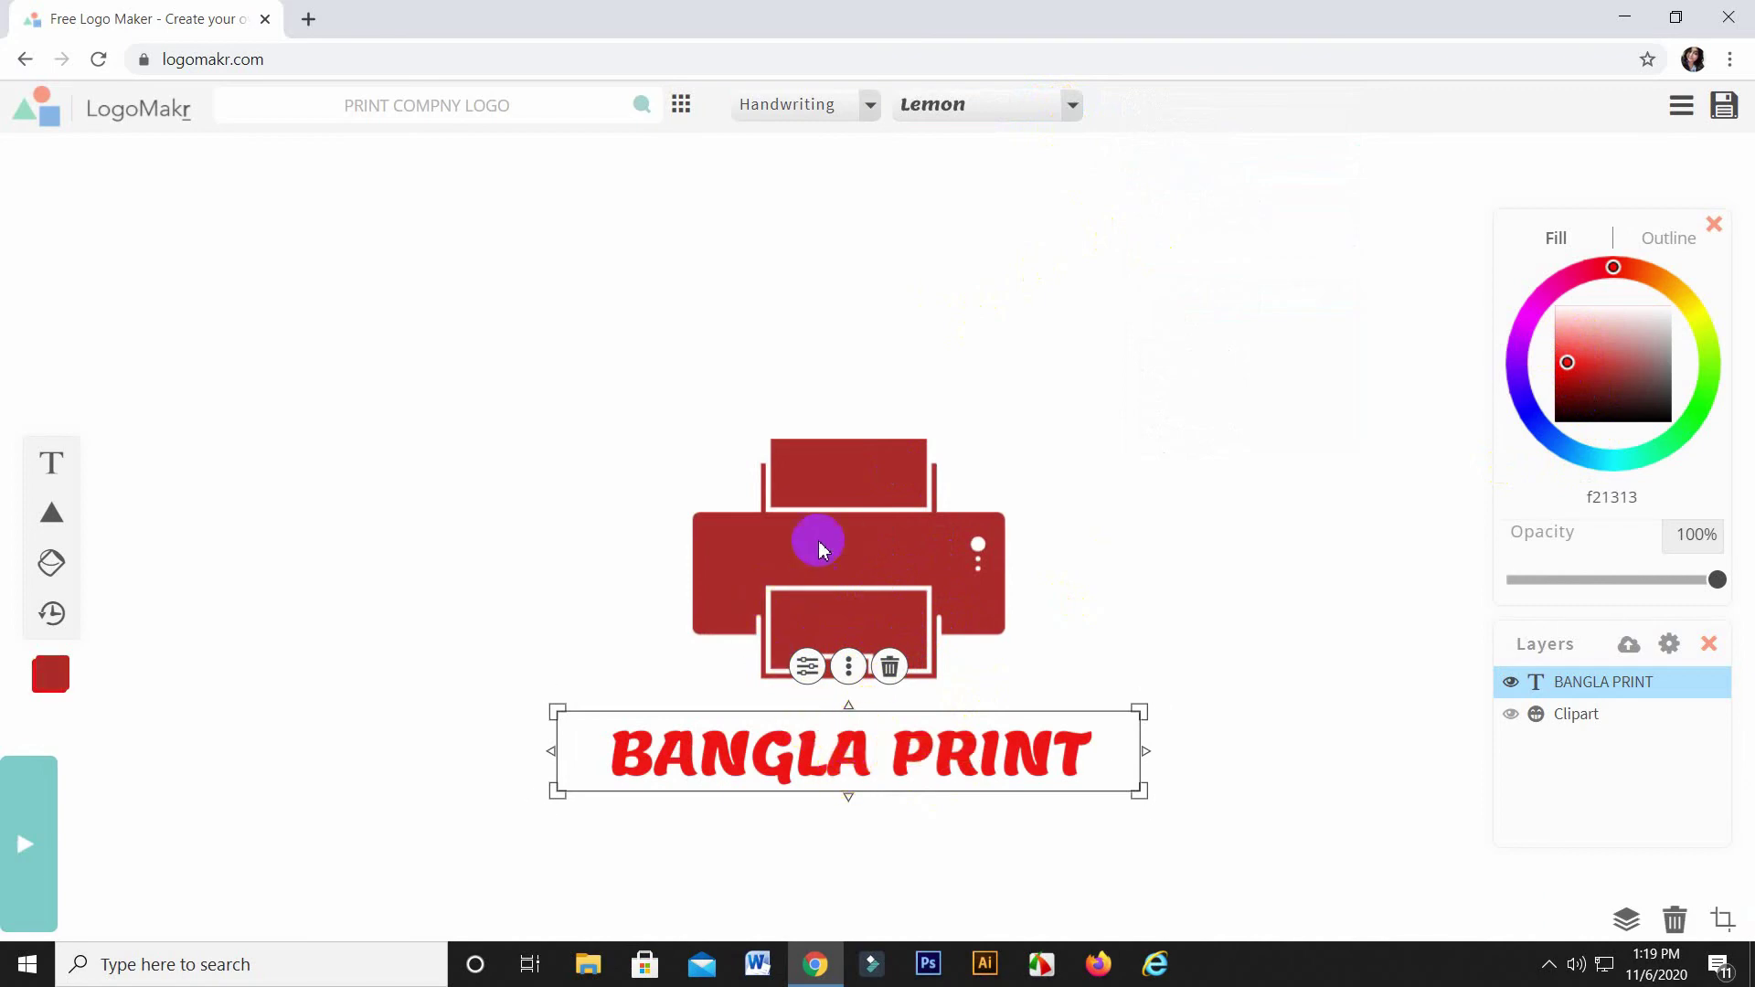
click(841, 743)
click(831, 470)
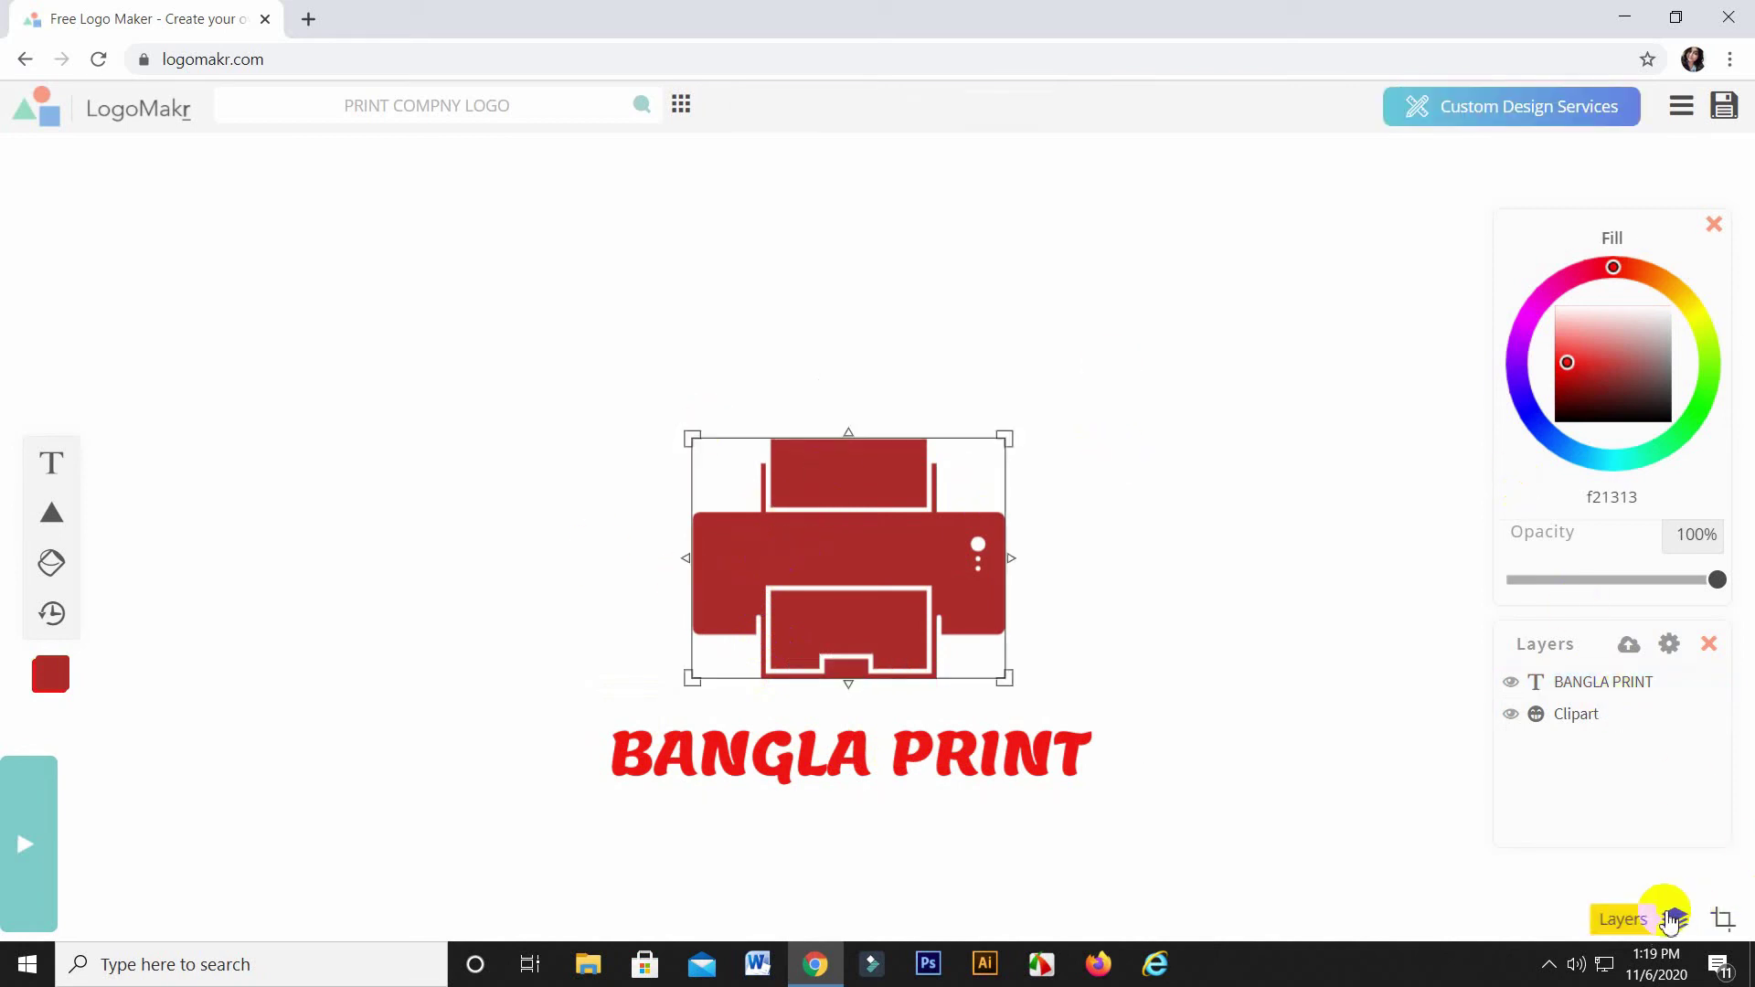
Step: Crop the canvas by pulling in the top-right and top-left corners, then apply
click(1723, 920)
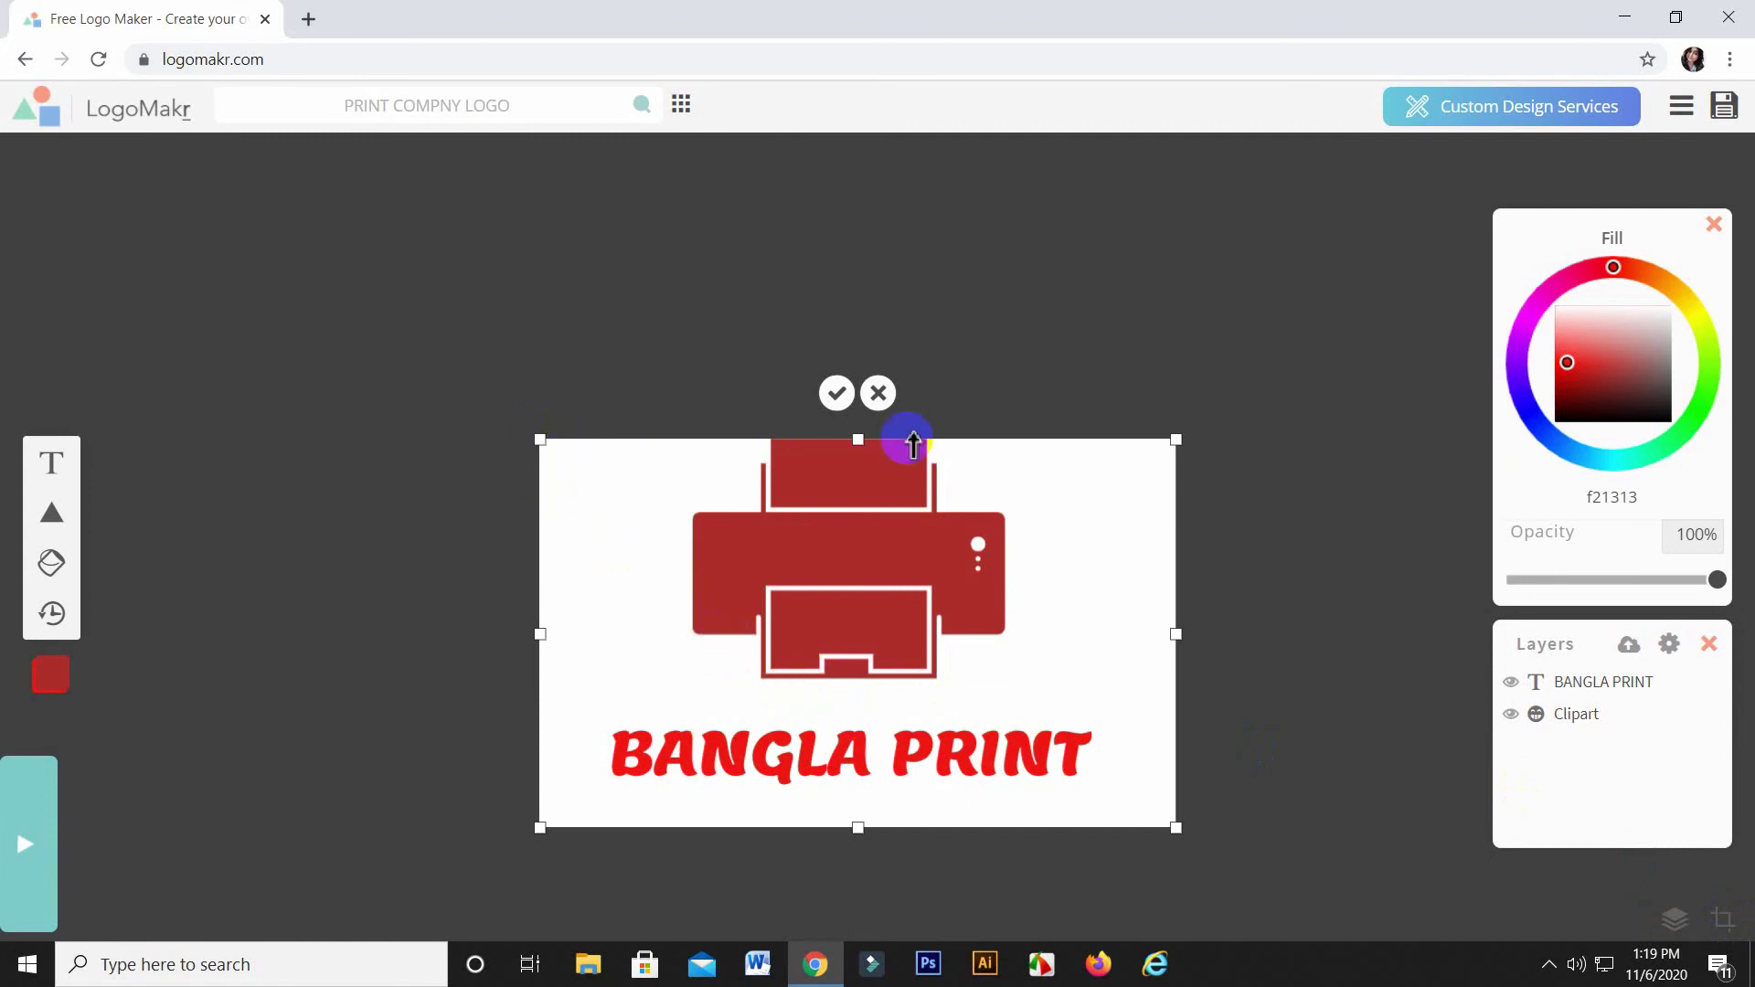
drag(1177, 440, 1129, 380)
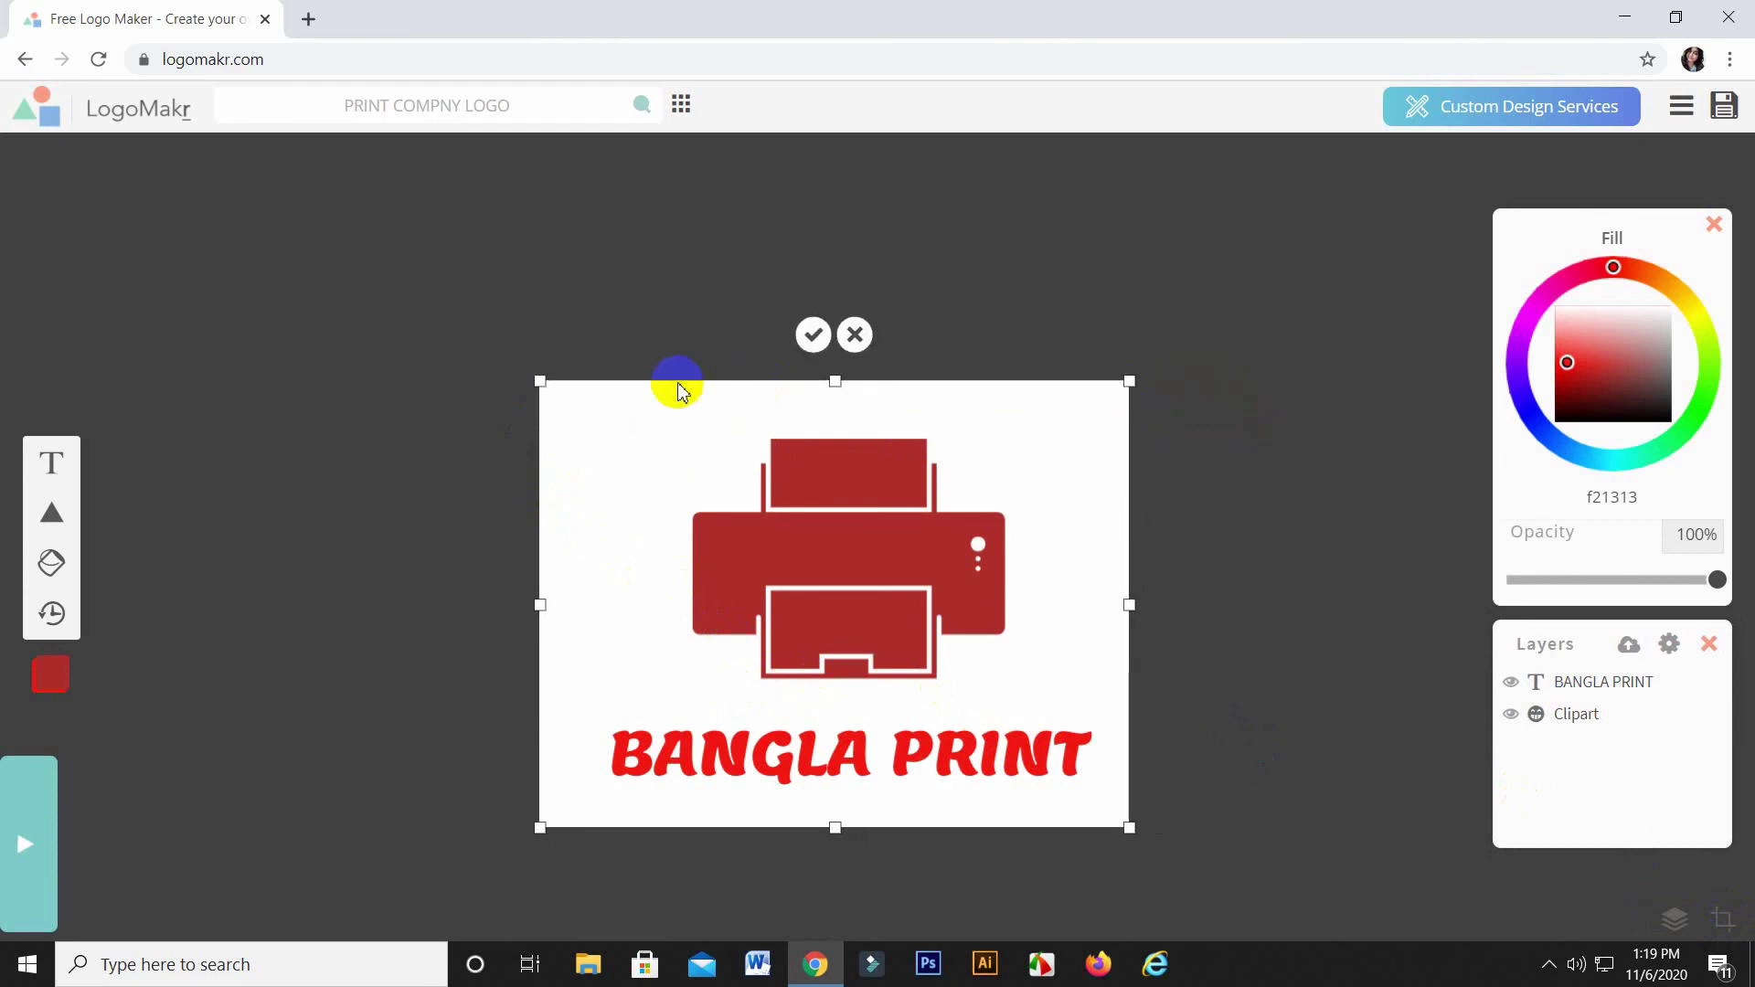
drag(540, 380, 577, 387)
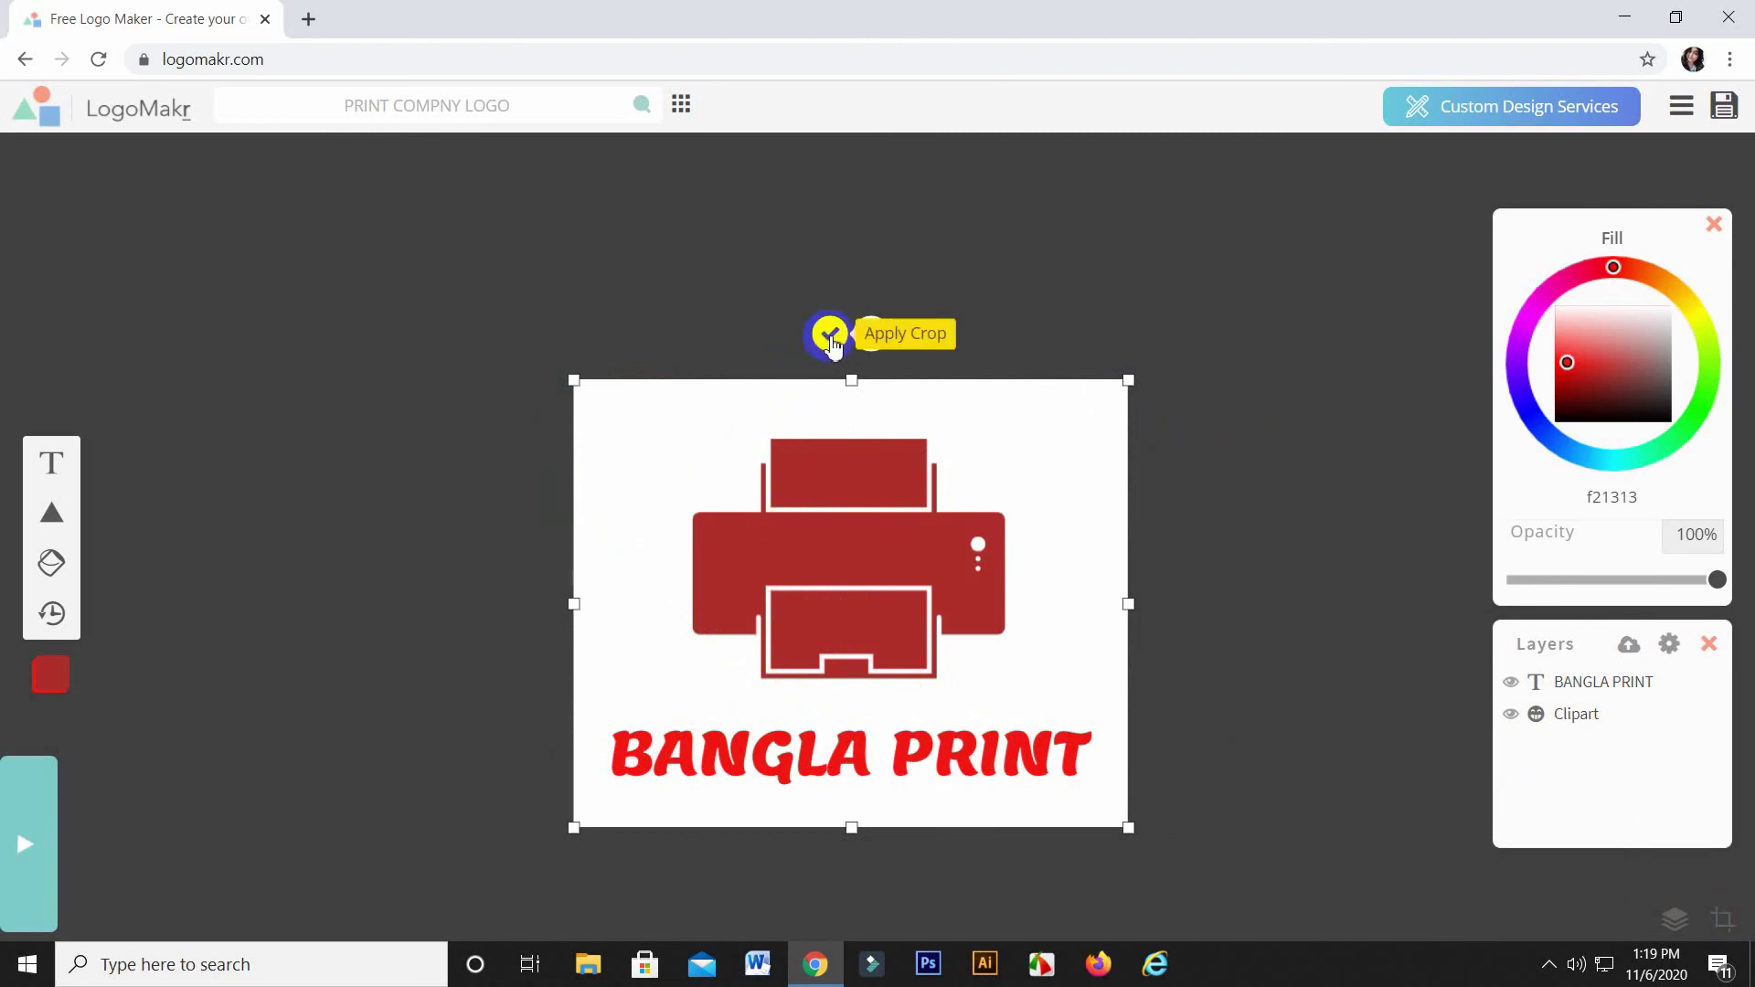
click(829, 339)
click(827, 475)
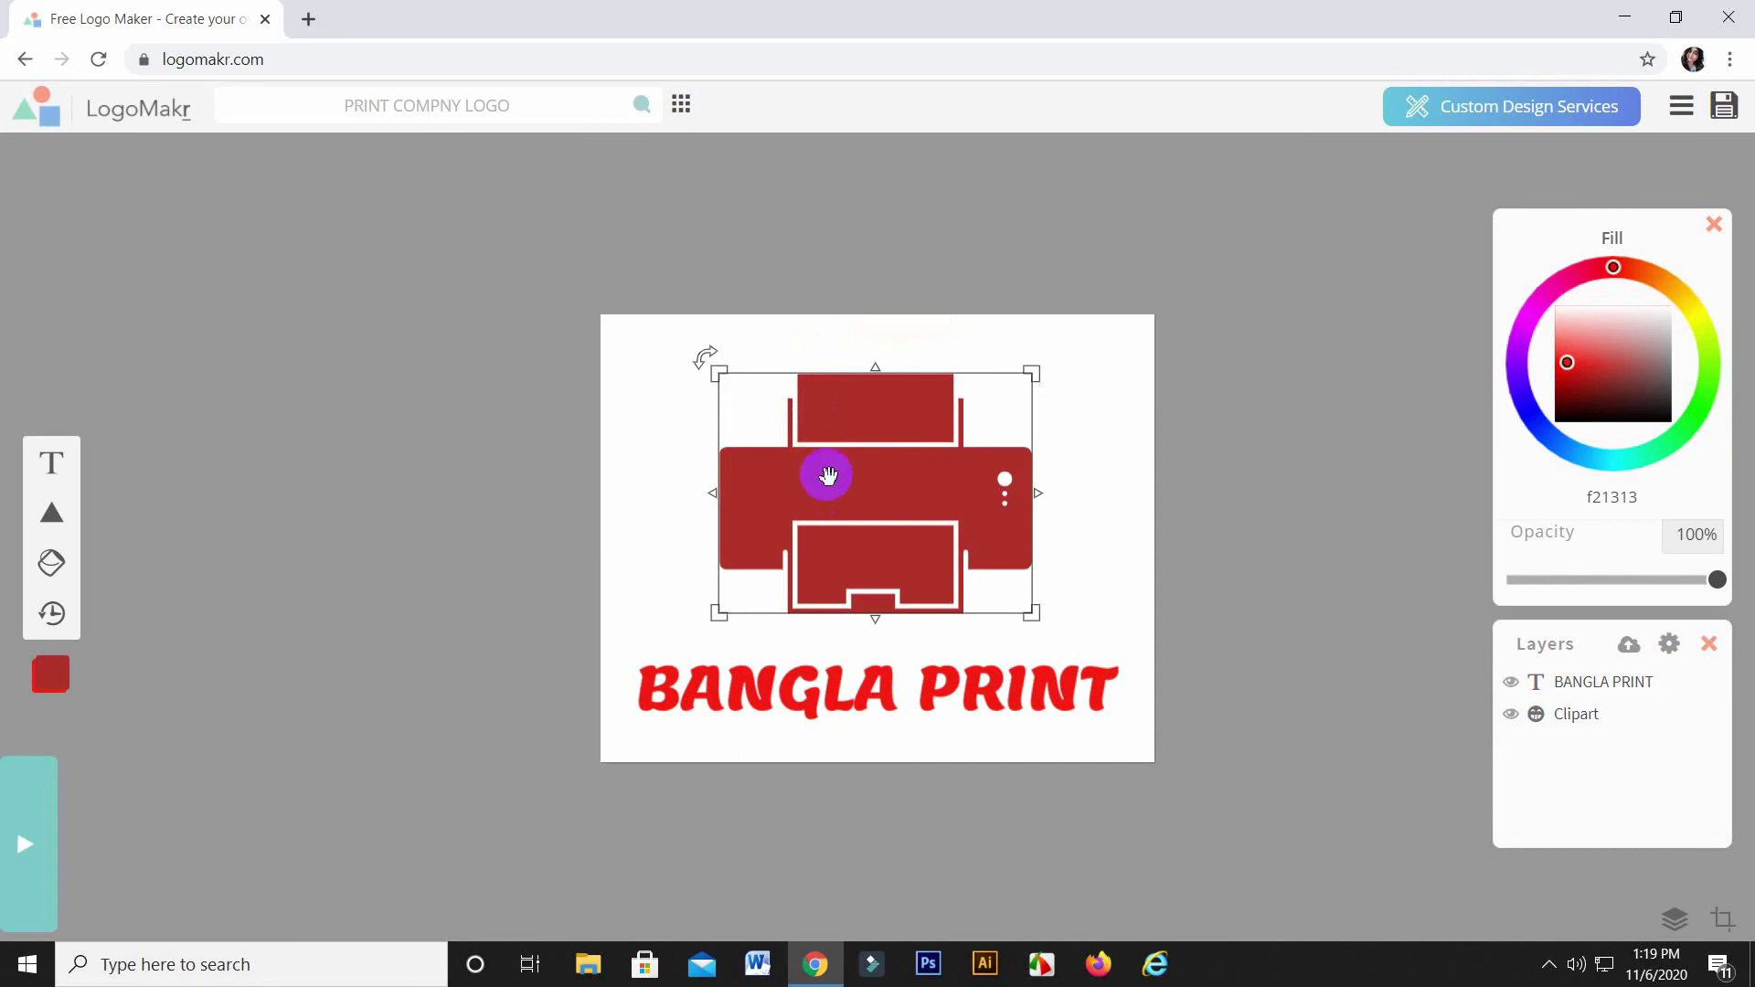
Step: Save the logo and download it as the free low-resolution PNG, declining the paid option
click(784, 462)
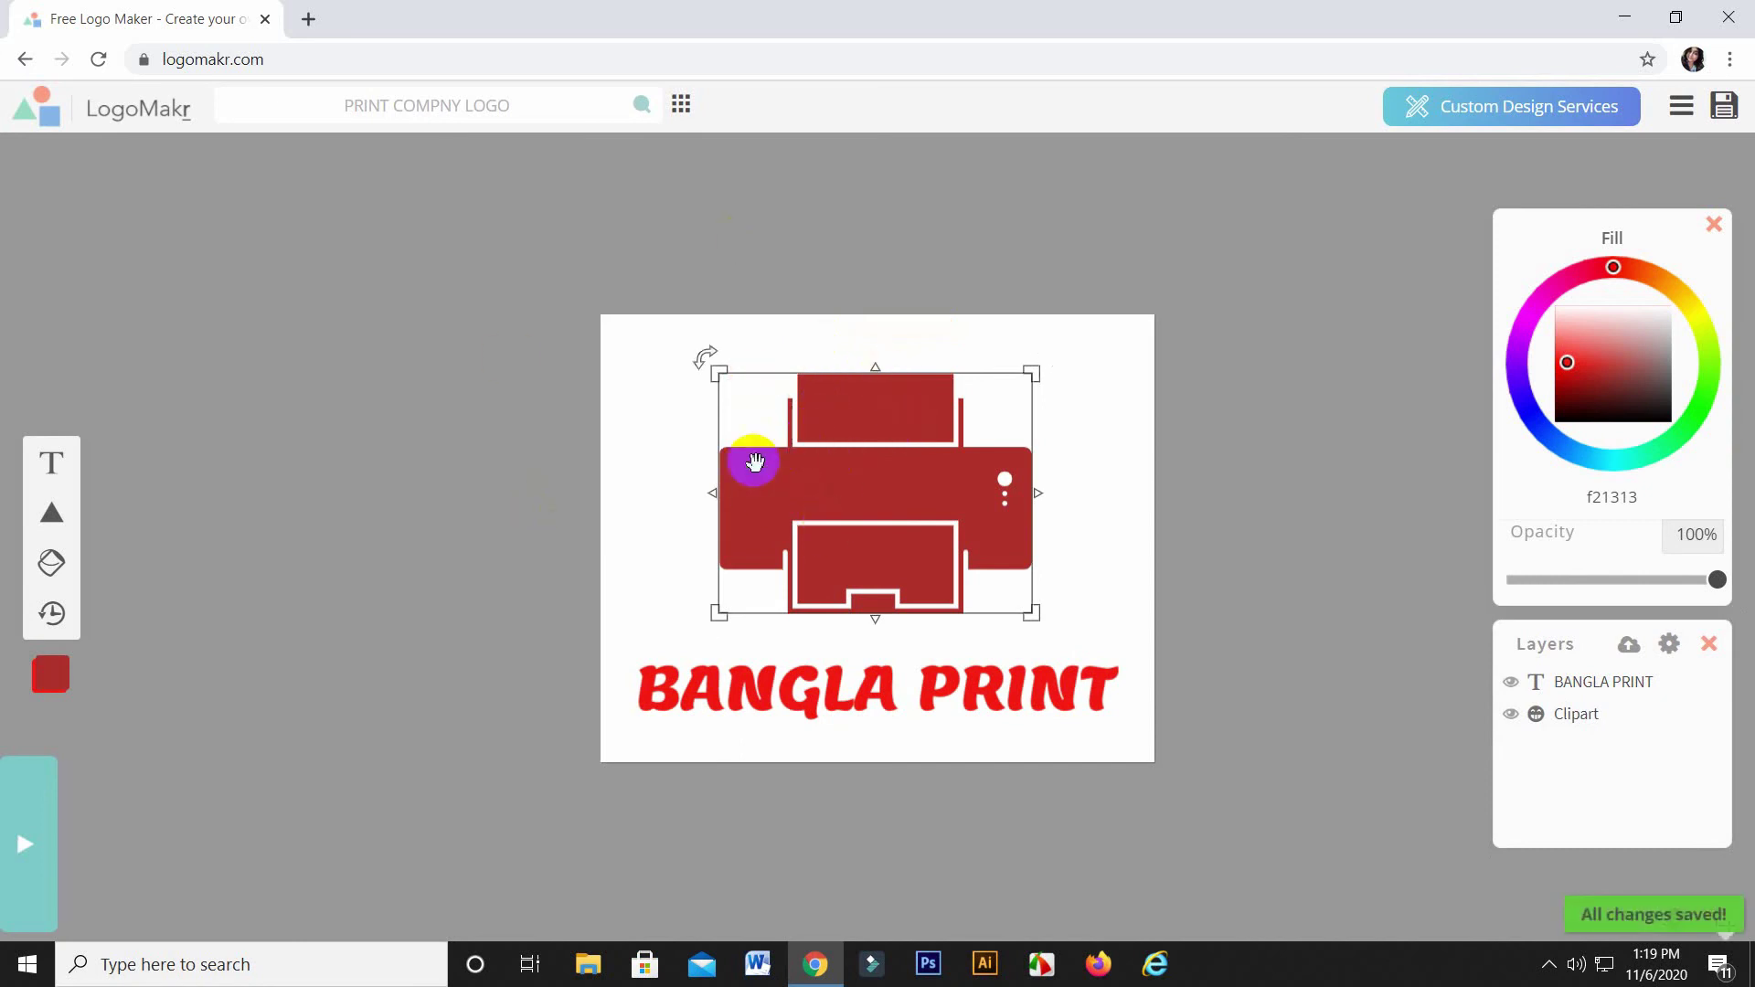
click(913, 686)
click(940, 548)
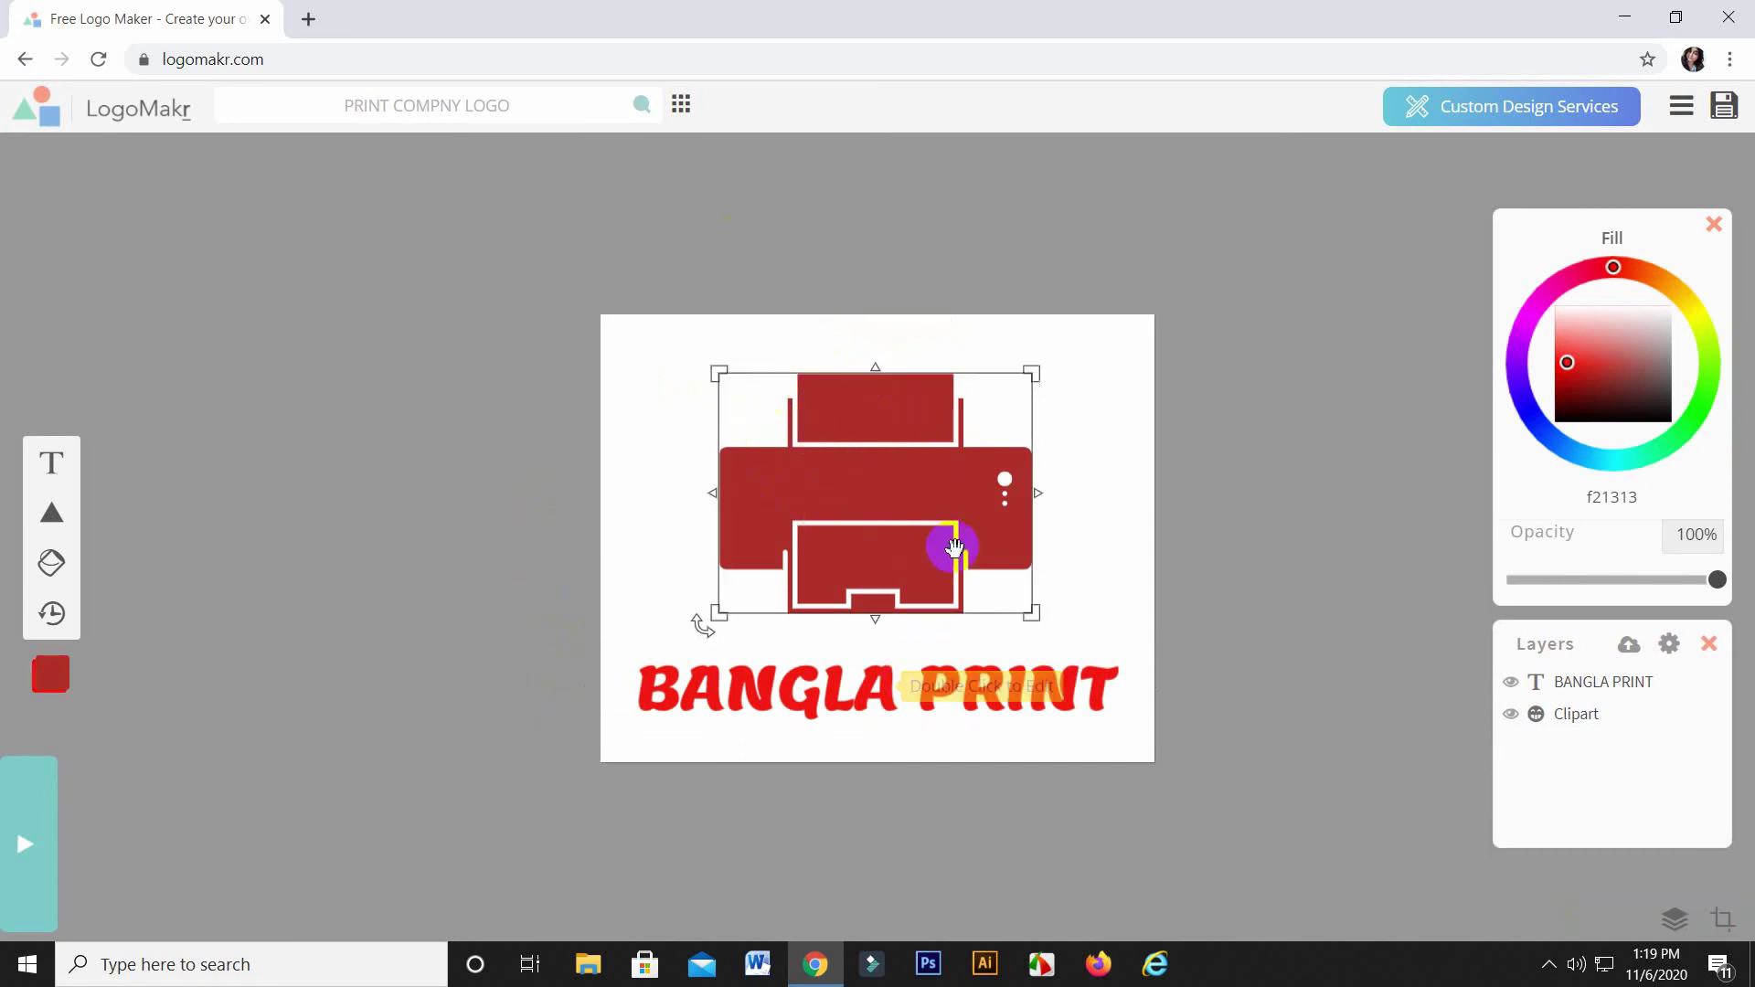
click(1728, 108)
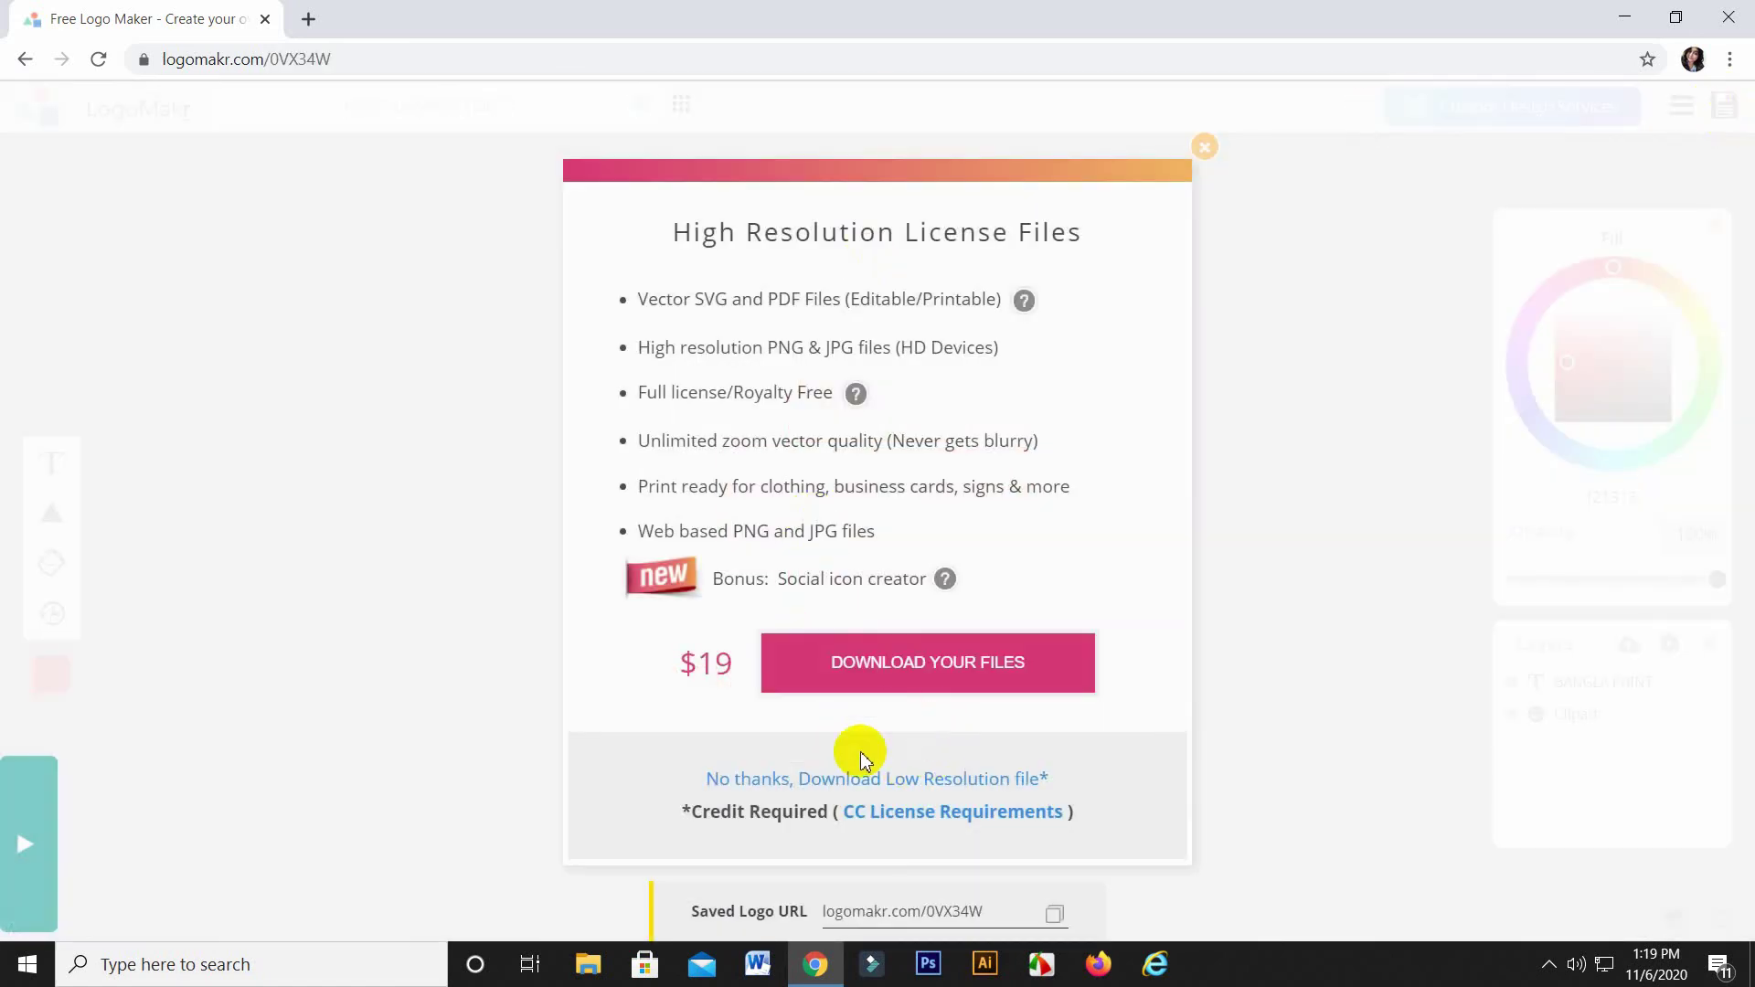
click(877, 781)
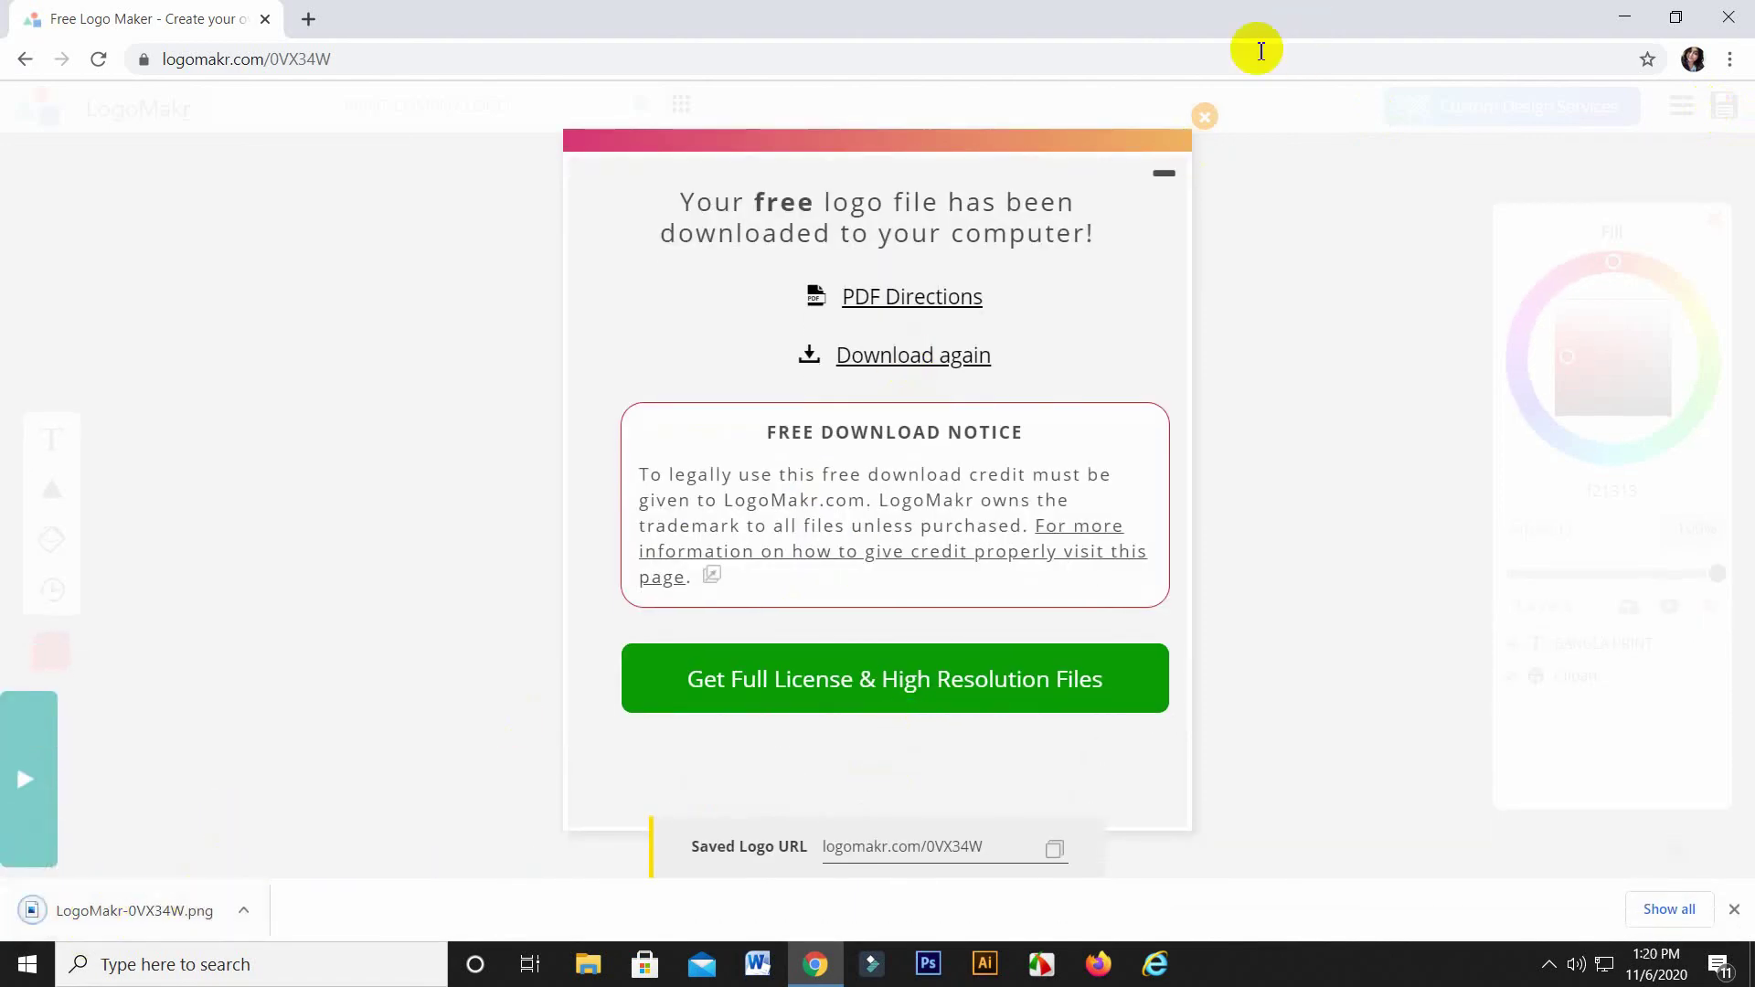
click(1211, 115)
click(788, 438)
Step: Open the downloaded LogoMakr PNG from Chrome's download bar in Windows Photos
click(87, 914)
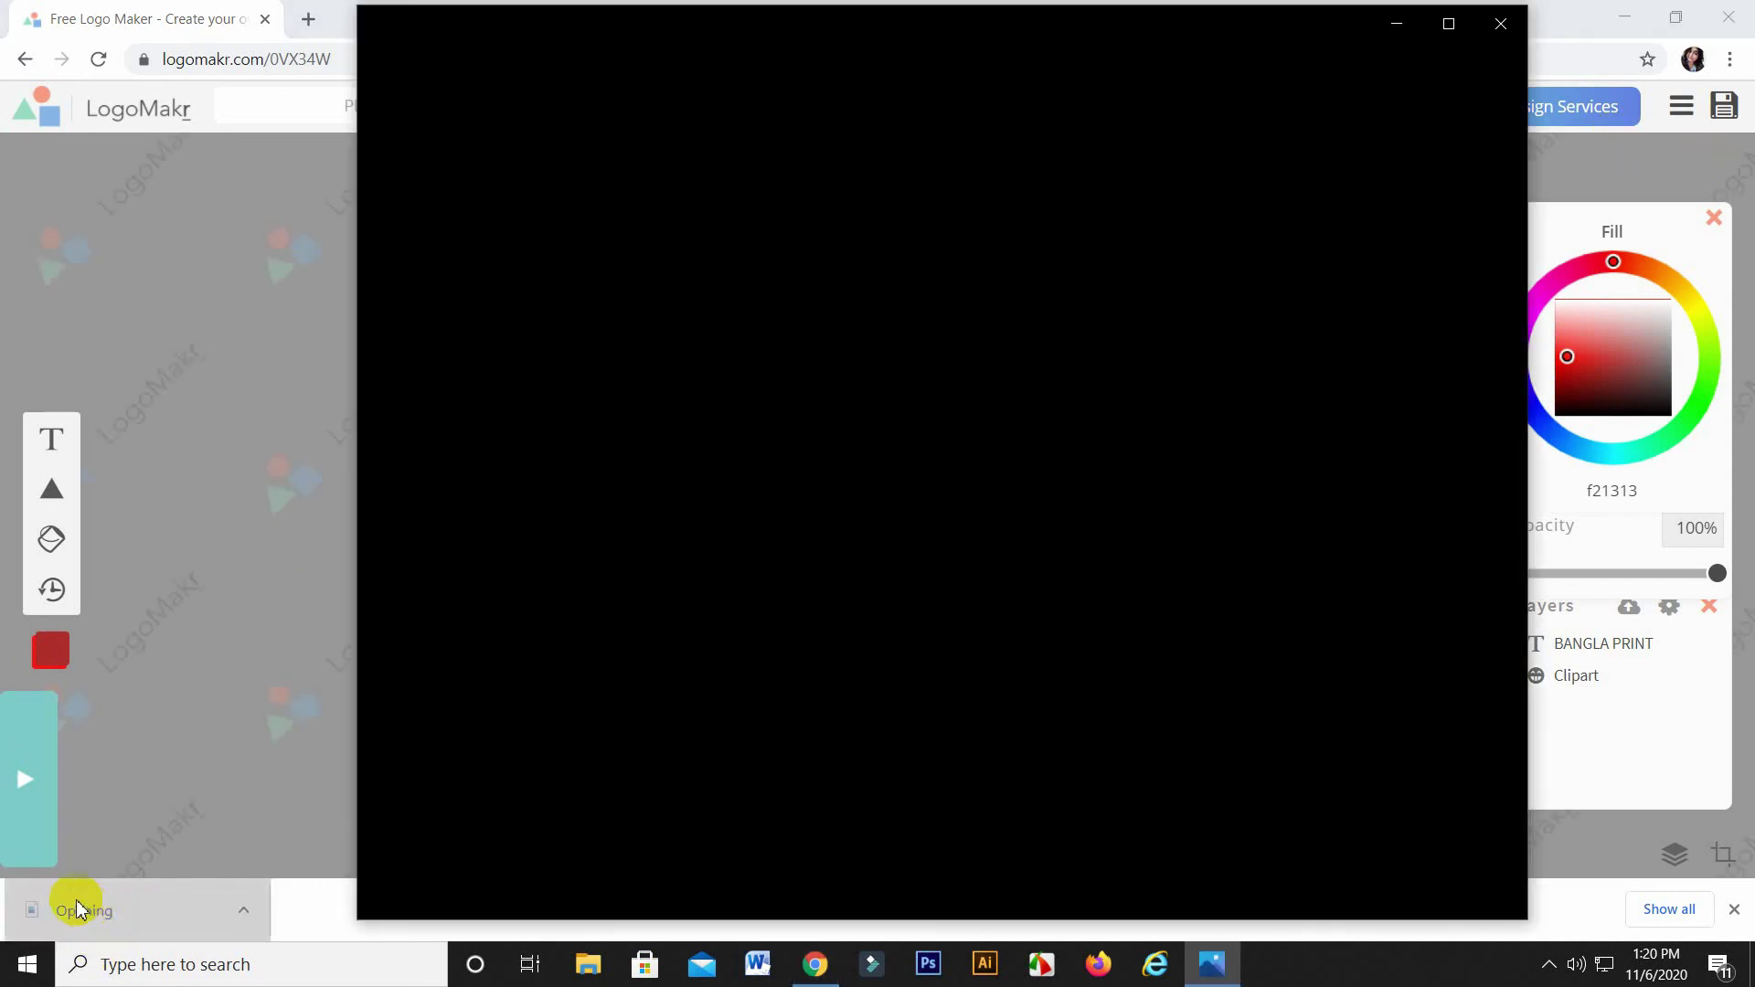